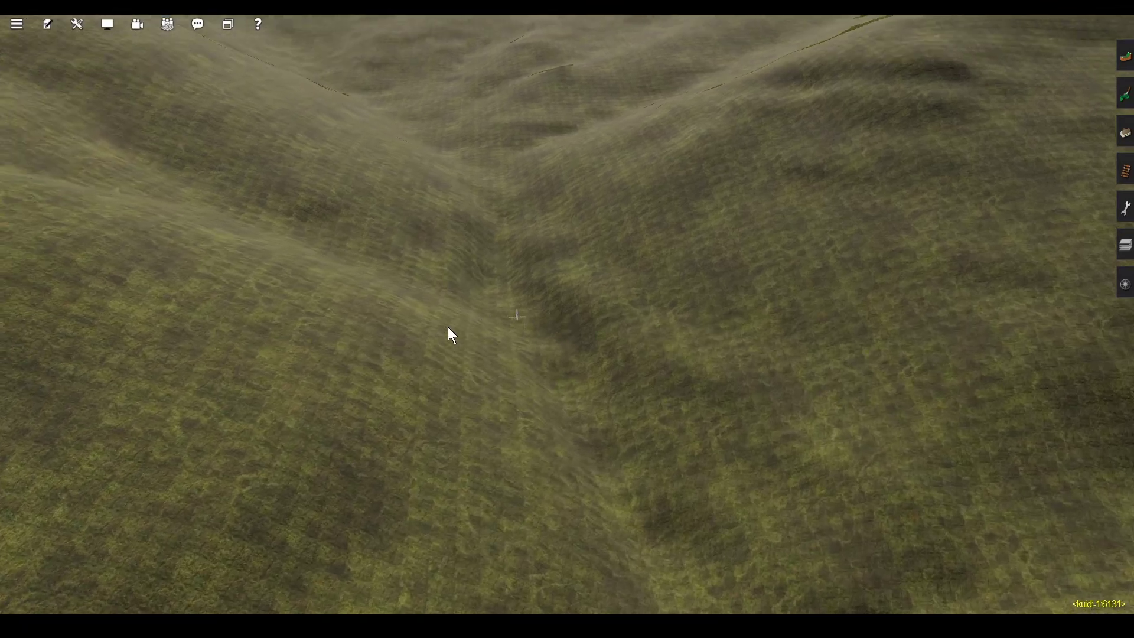
pyautogui.rightClick(174, 378)
pyautogui.rightClick(192, 316)
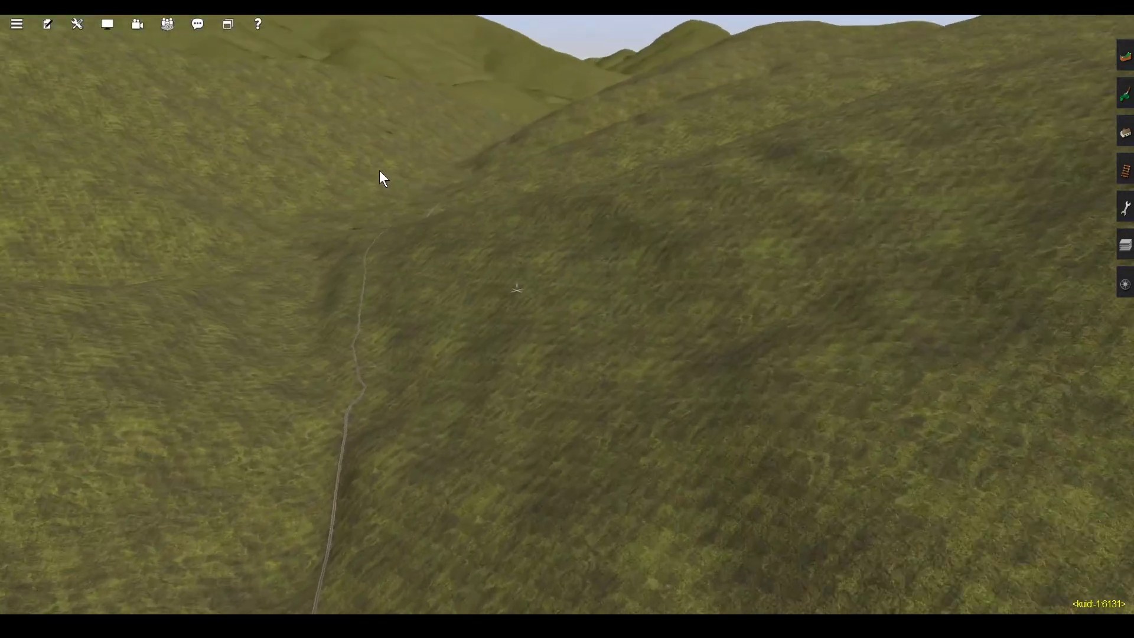
pyautogui.moveTo(379, 170); pyautogui.dragTo(530, 197, button='right')
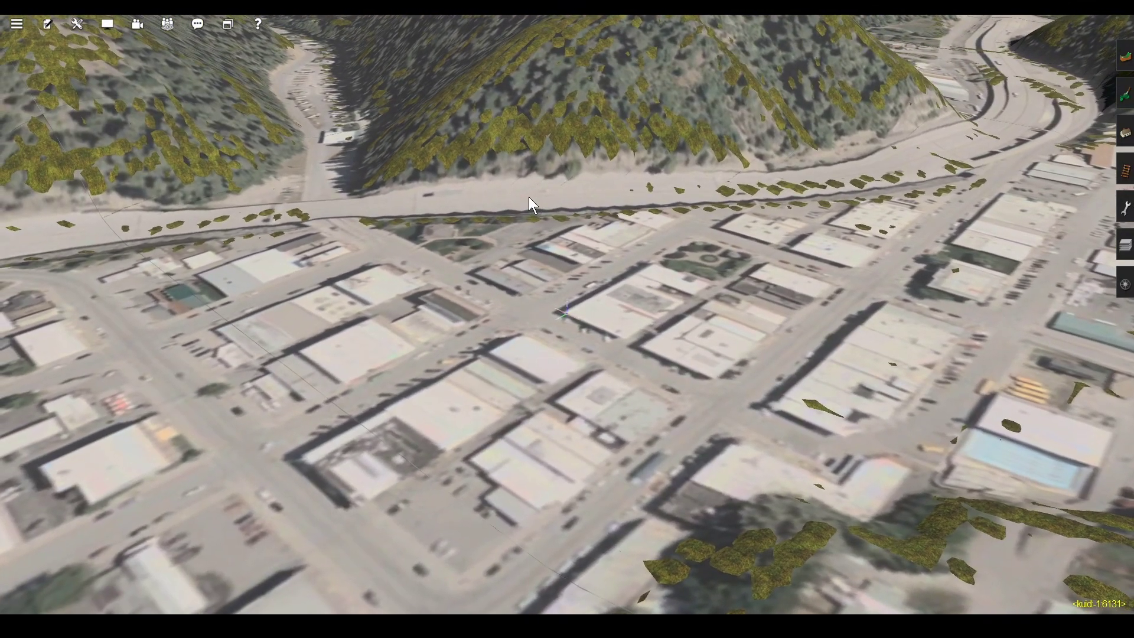
pyautogui.moveTo(791, 155); pyautogui.dragTo(431, 145, button='right')
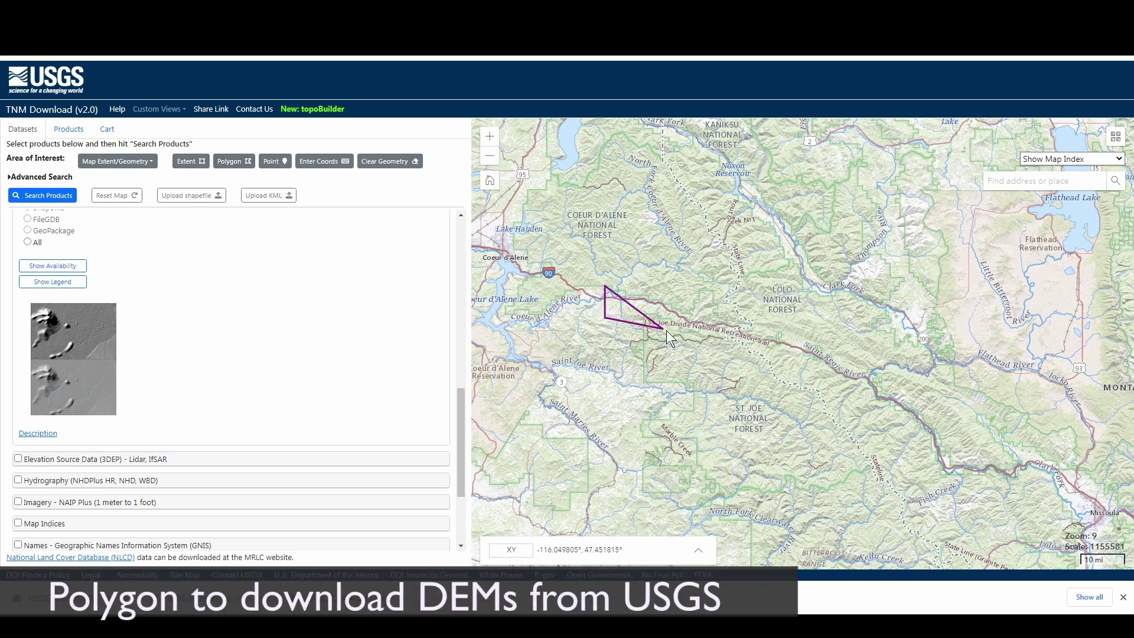
# Step: In the USGS TNM Download map, outline the area-of-interest polygon along the corridor from east of Coeur d'Alene to the Flathead River confluence
pyautogui.click(794, 363)
pyautogui.click(845, 398)
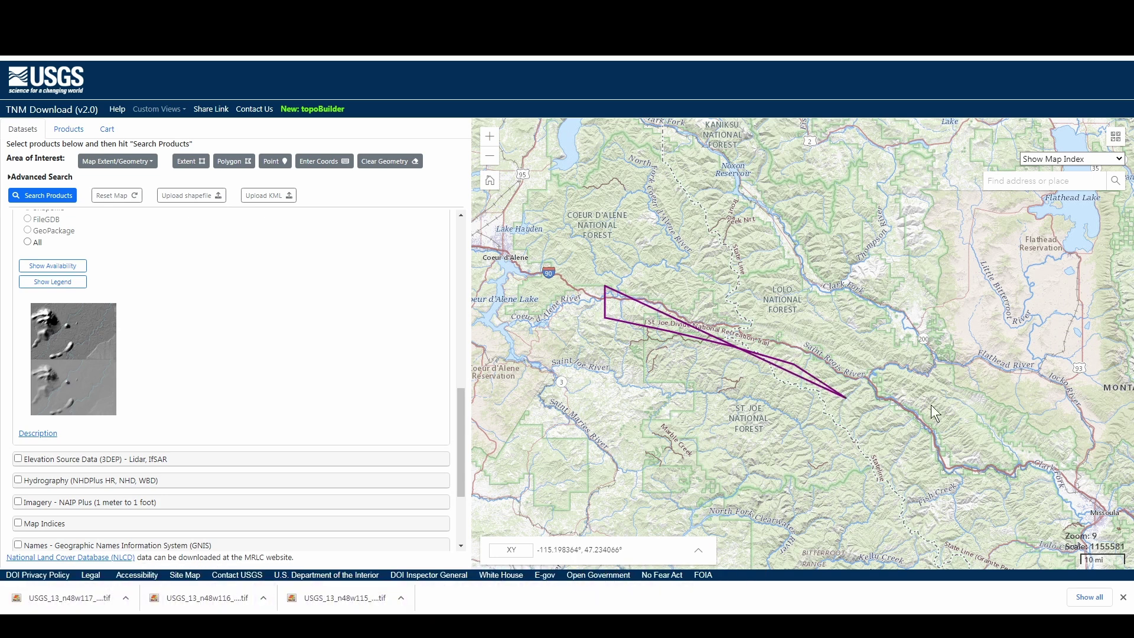
pyautogui.click(889, 384)
pyautogui.click(927, 388)
pyautogui.click(941, 362)
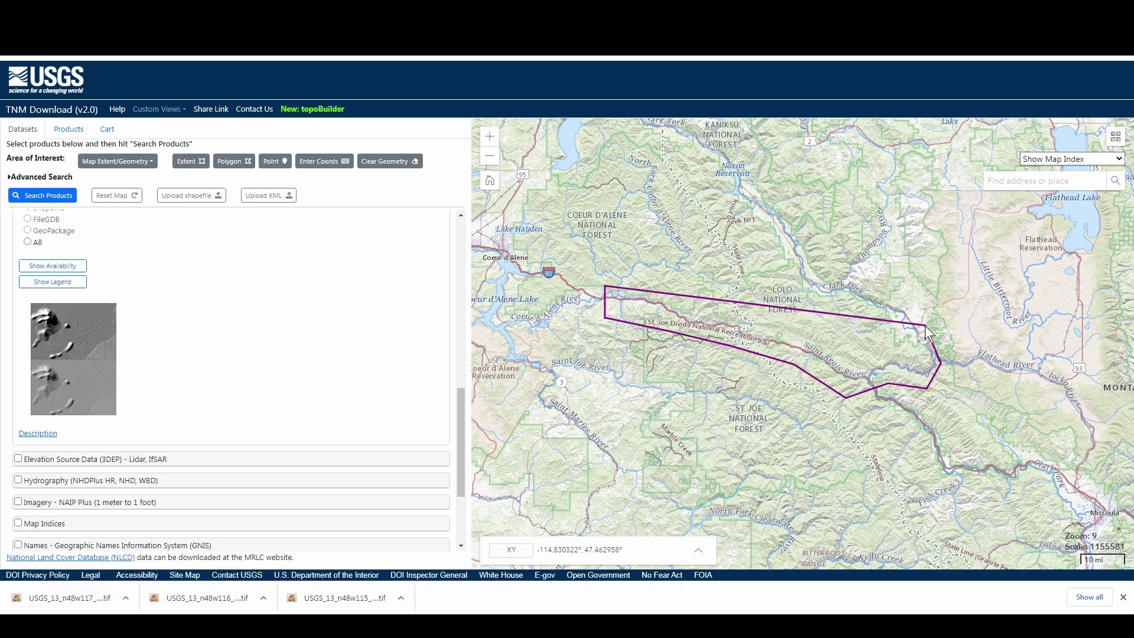
pyautogui.click(925, 325)
pyautogui.click(857, 355)
pyautogui.click(790, 326)
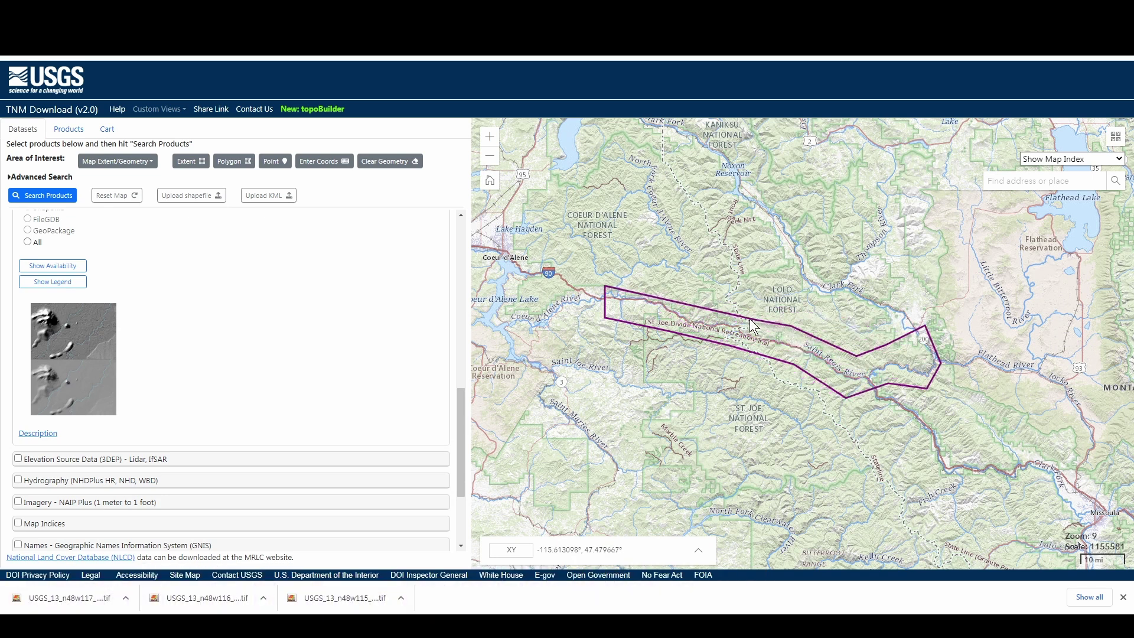
pyautogui.click(739, 317)
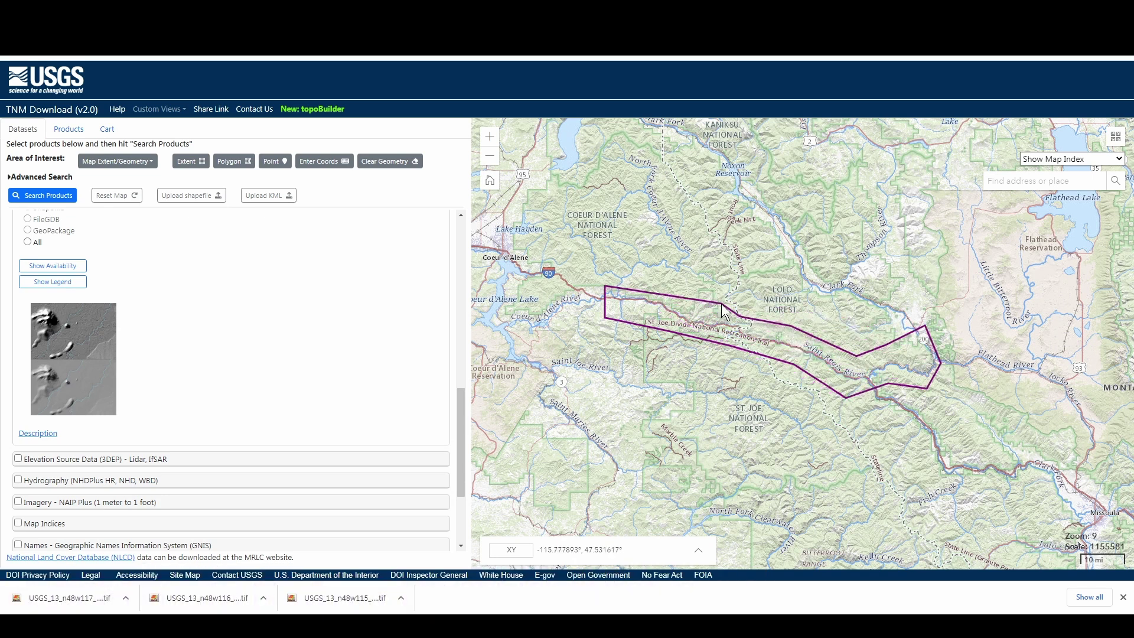
pyautogui.click(689, 299)
pyautogui.click(657, 290)
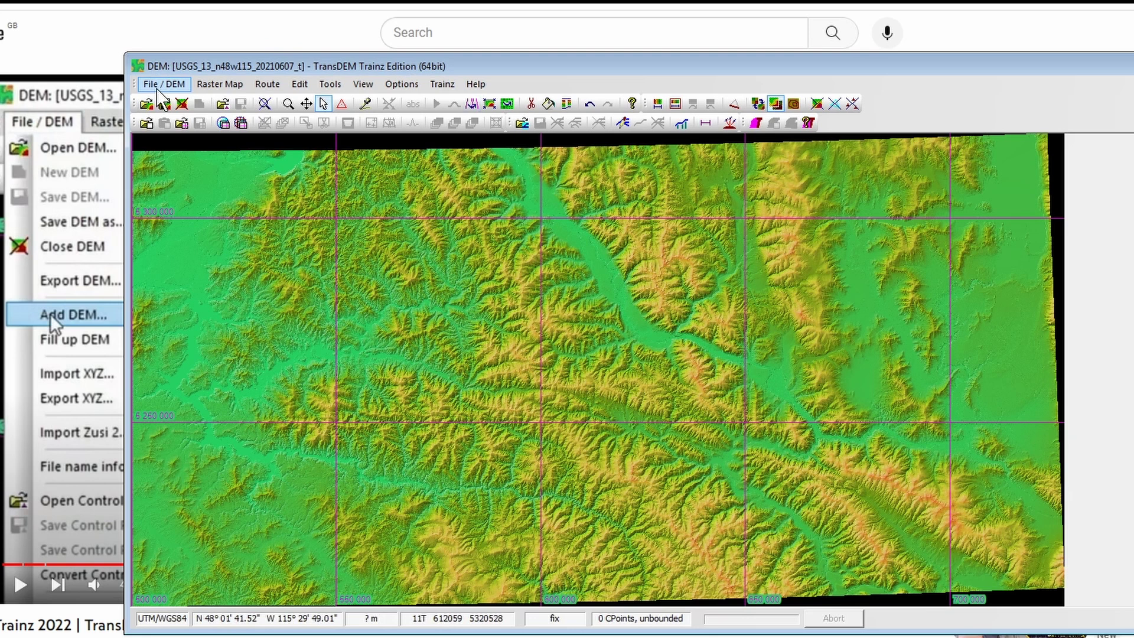
# Step: In TransDEM, save the current DEM as a MicroDEM elevation file named wallace.merged.dem in the 1 - DEM folder
pyautogui.click(159, 84)
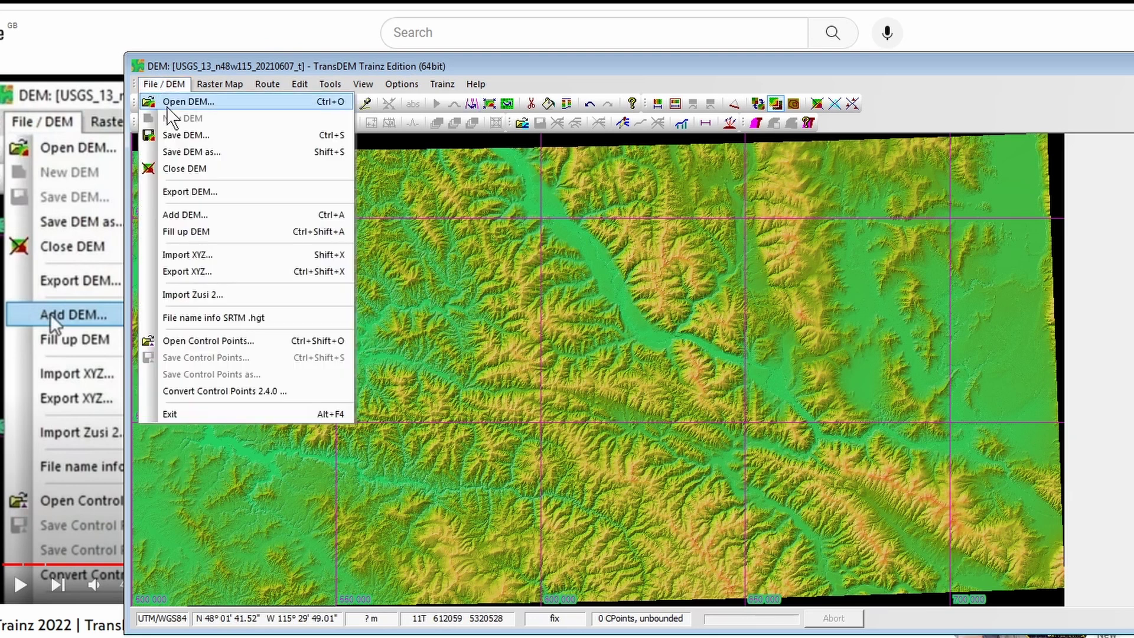
pyautogui.click(189, 151)
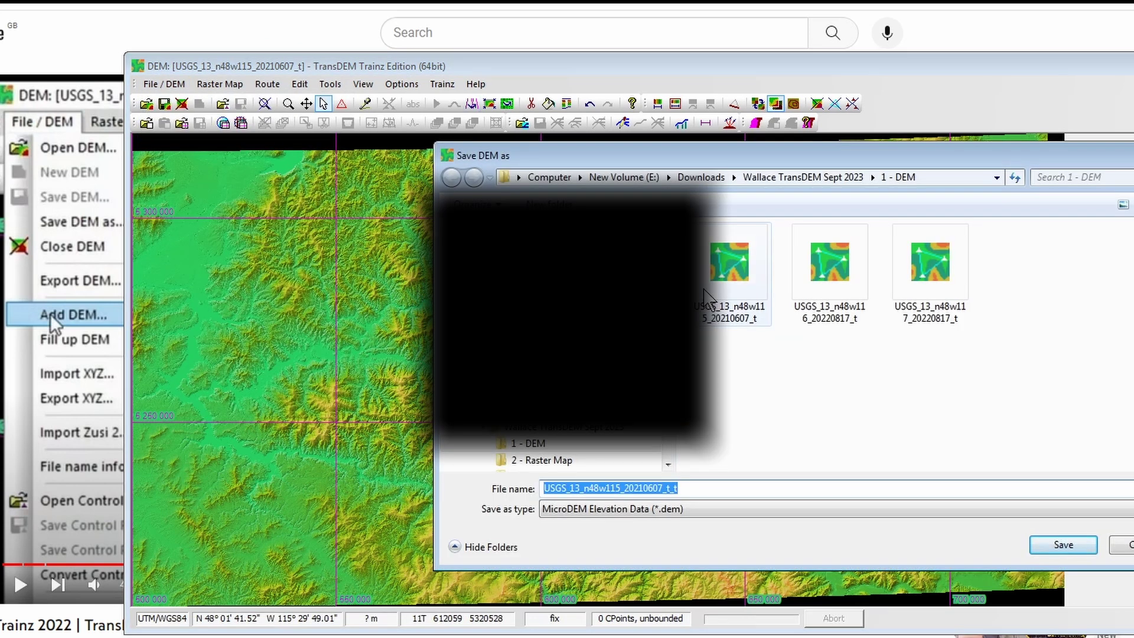
pyautogui.write('walla')
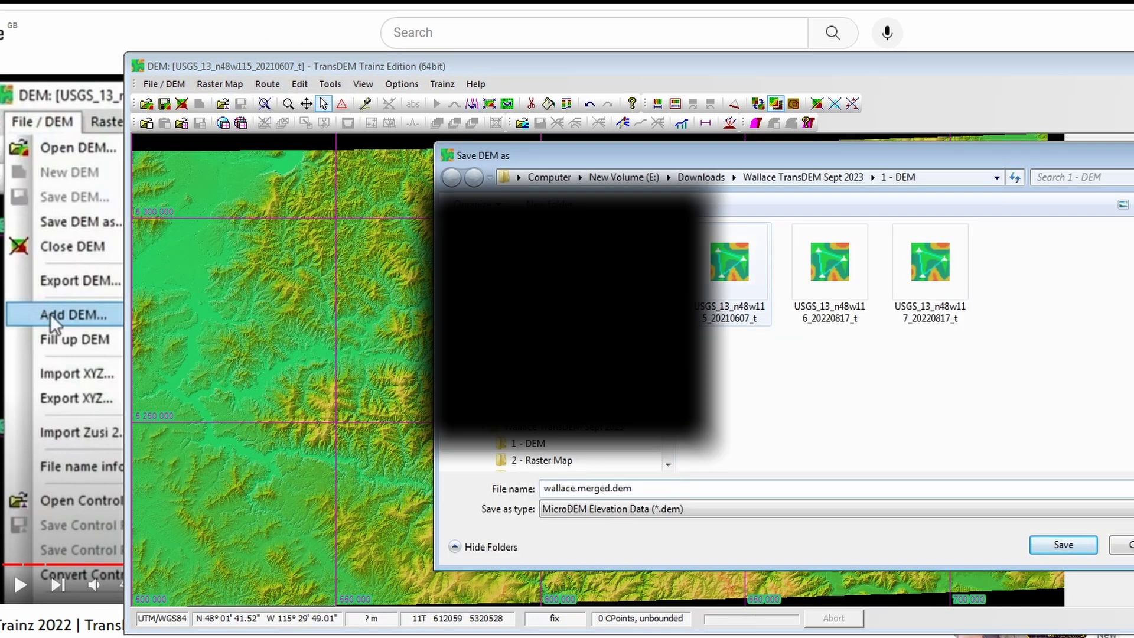
pyautogui.write('ce.merged.dem')
pyautogui.press('Return')
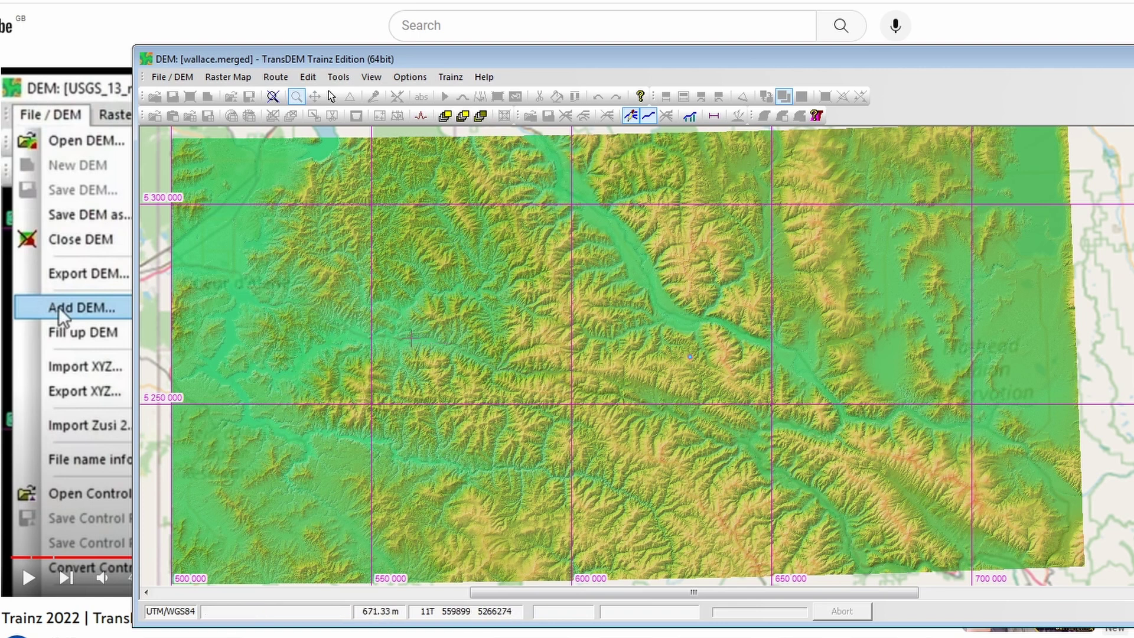
# Step: Draw the route path eastward along the valley on the merged DEM, placing a vertex at each bend up to about easting 600 000
pyautogui.click(397, 341)
pyautogui.click(431, 340)
pyautogui.click(437, 346)
pyautogui.click(454, 347)
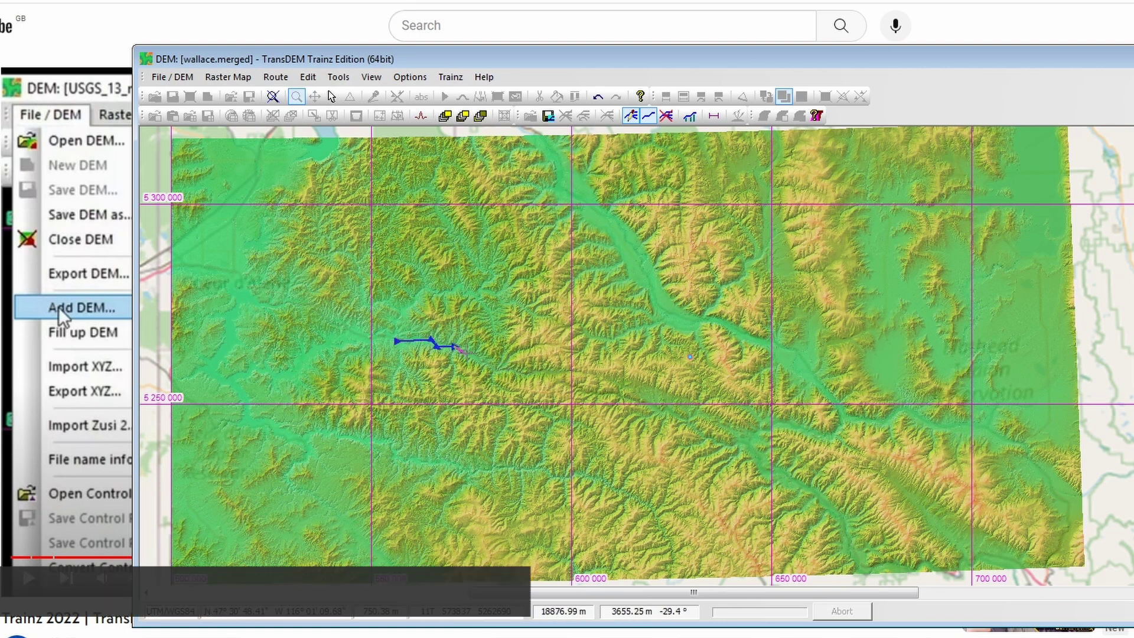
pyautogui.click(466, 353)
pyautogui.click(474, 354)
pyautogui.click(482, 360)
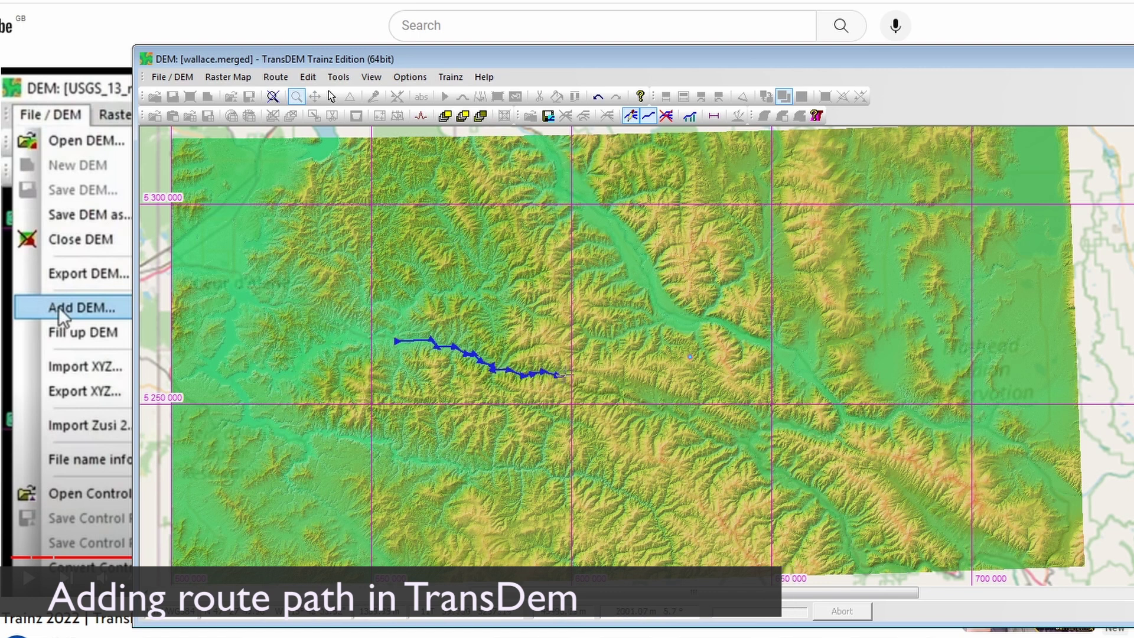
pyautogui.click(565, 375)
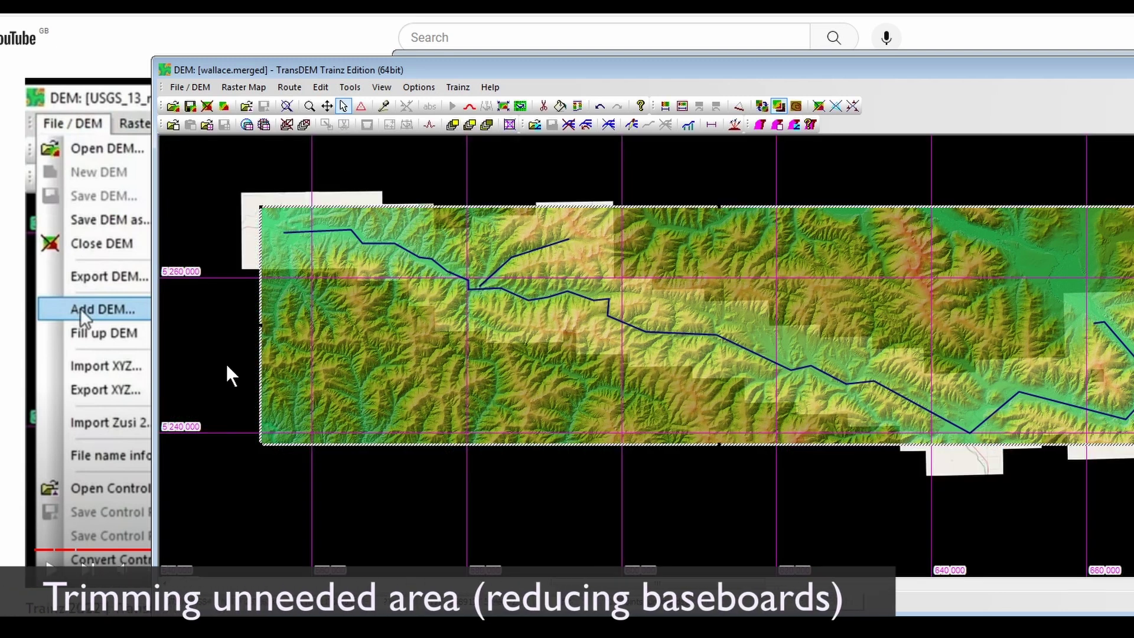
# Step: Cut away the unneeded DEM areas south of the route's western end and north of its stretch east of the branch line
pyautogui.moveTo(255, 336); pyautogui.dragTo(583, 476)
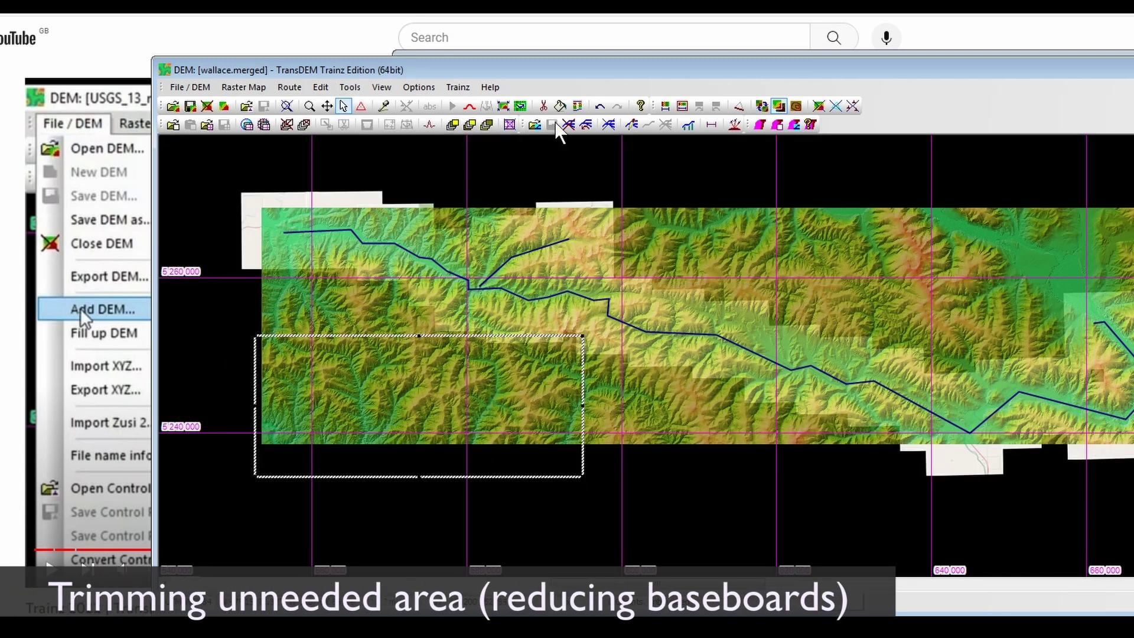
pyautogui.click(543, 107)
pyautogui.moveTo(651, 181); pyautogui.dragTo(1133, 277)
pyautogui.click(544, 106)
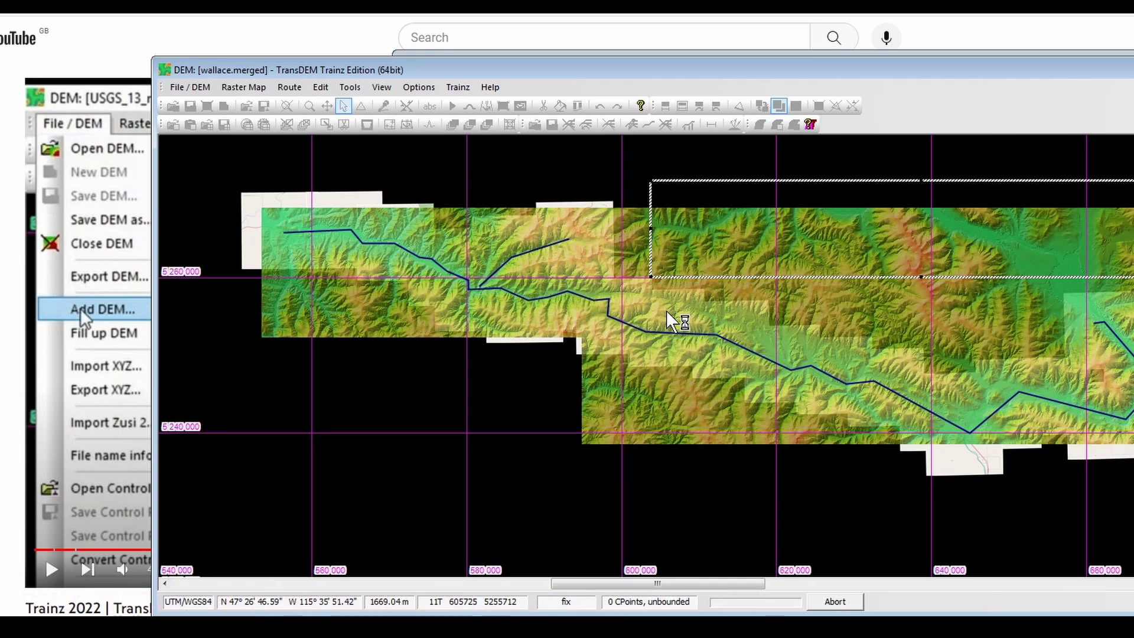
# Step: Trim the DEM further by cutting the strip south of the route's middle section and a block north of its eastern half
pyautogui.moveTo(572, 363); pyautogui.dragTo(696, 475)
pyautogui.click(544, 106)
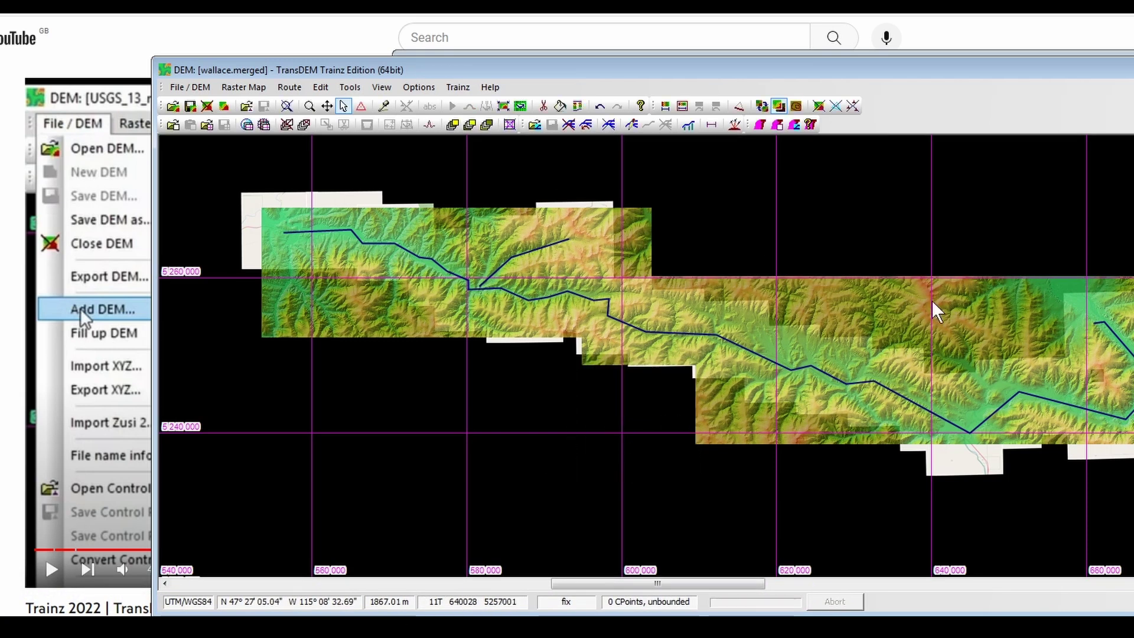
pyautogui.moveTo(812, 243); pyautogui.dragTo(1067, 346)
pyautogui.click(543, 106)
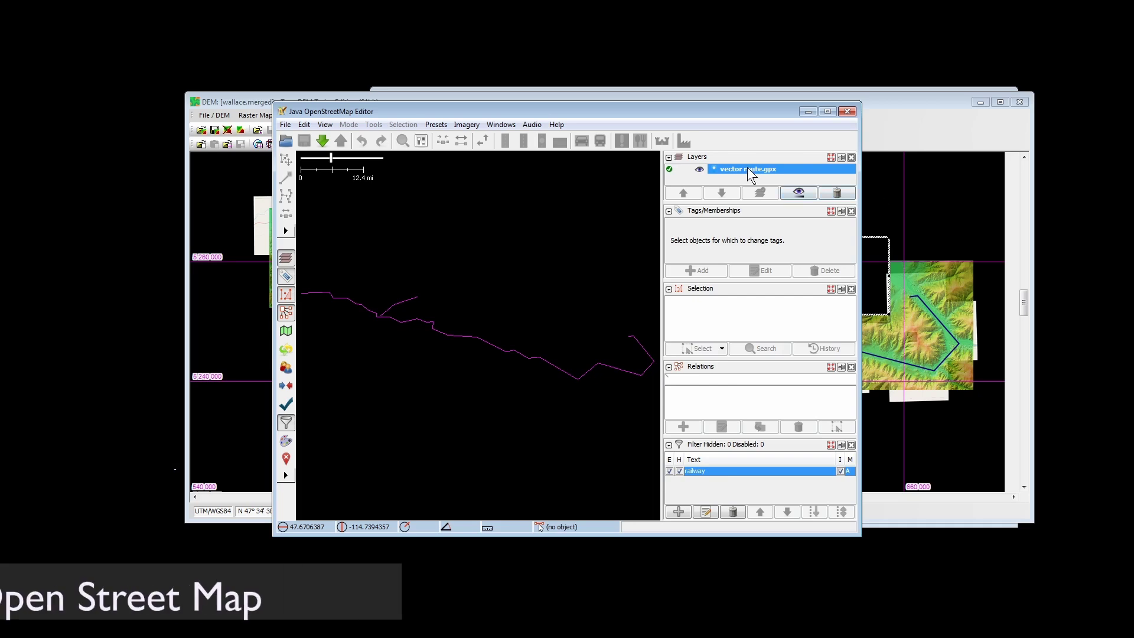
# Step: In Java OpenStreetMap Editor, set up an OSM data download along the vector route.gpx track and adjust its download distance
pyautogui.rightClick(747, 169)
pyautogui.click(797, 392)
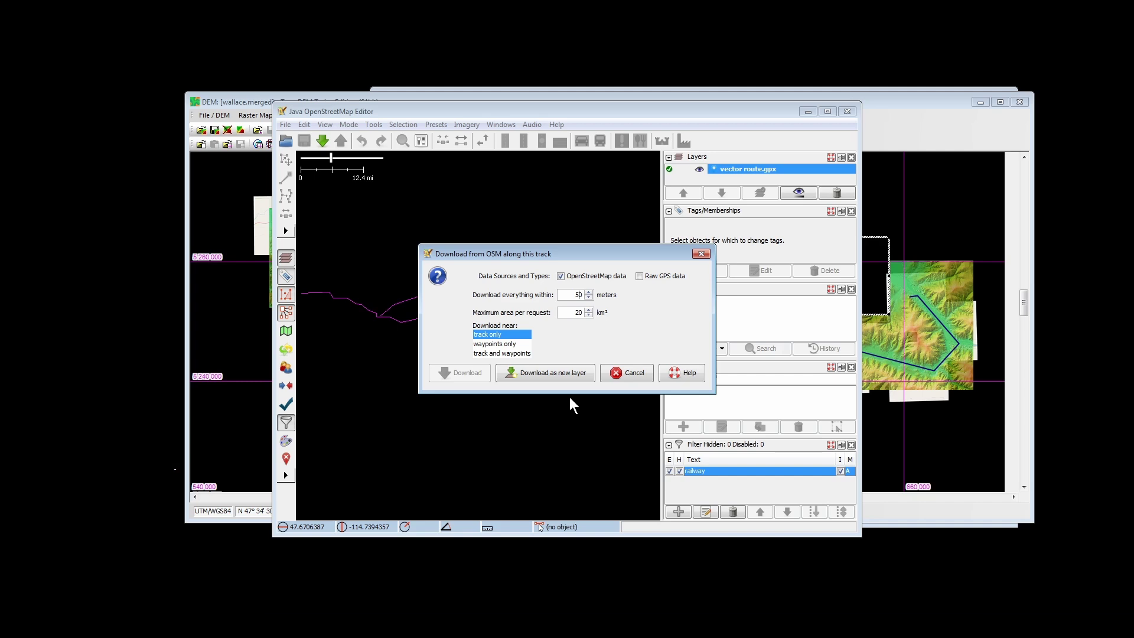
pyautogui.write('0')
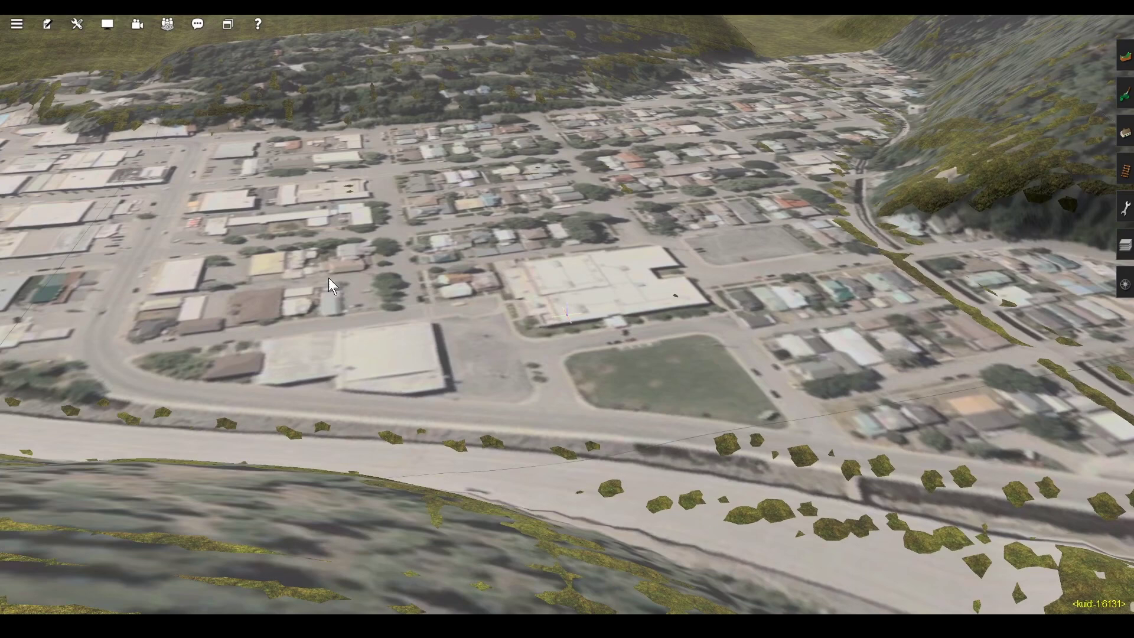
# Step: Switch to the Trainz route view and examine the aerial-textured town terrain, its street blocks and the adjoining highway
pyautogui.moveTo(329, 278); pyautogui.dragTo(590, 135, button='right')
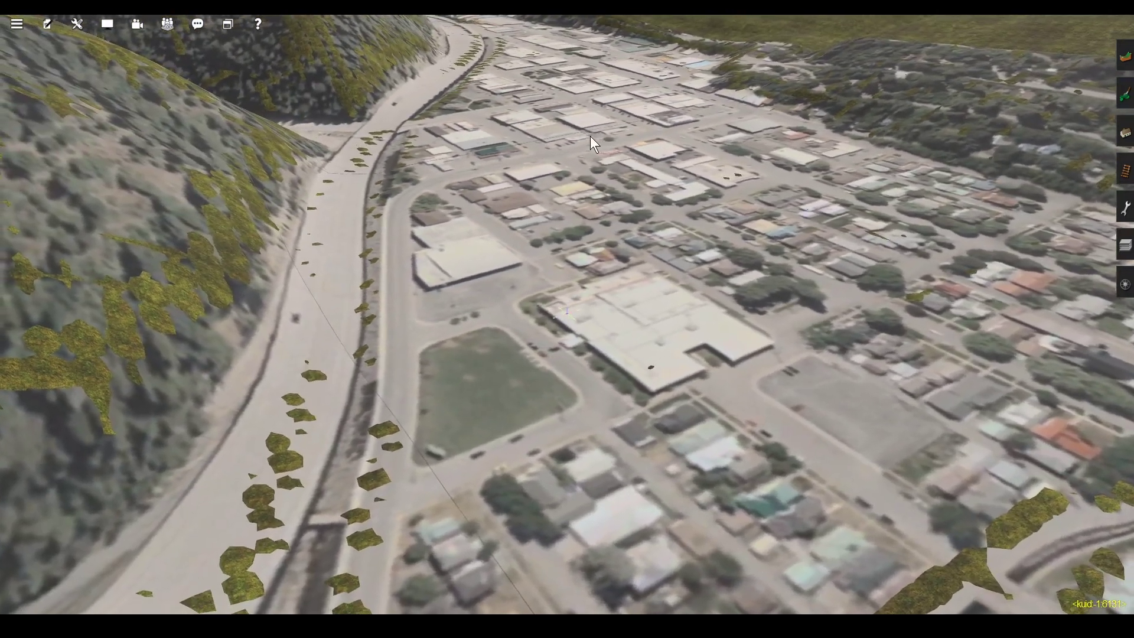
pyautogui.rightClick(590, 136)
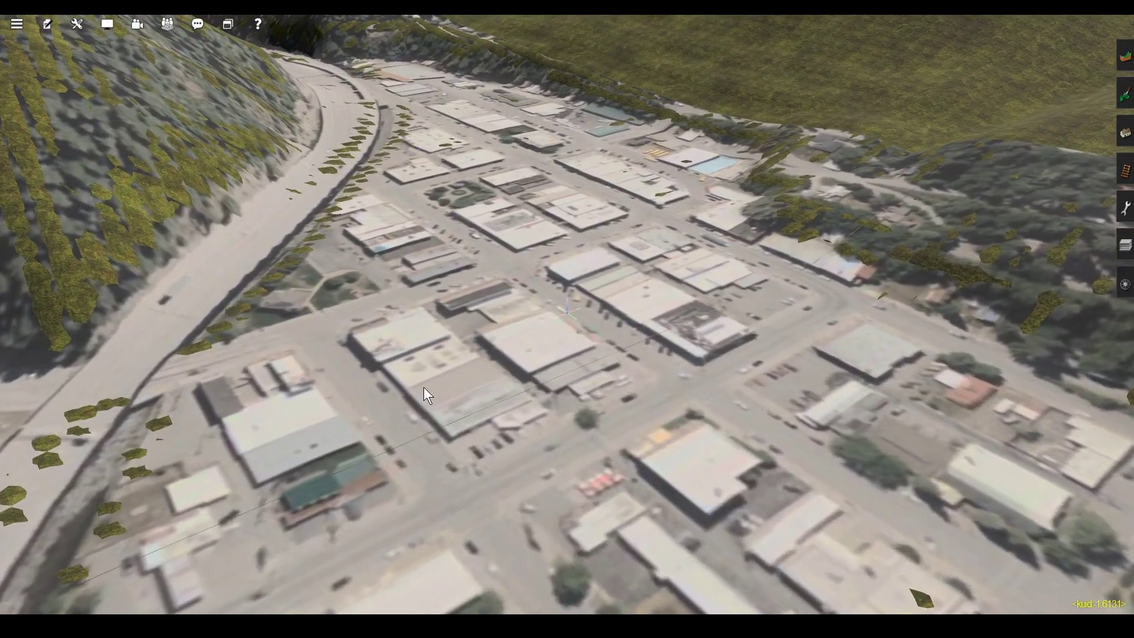
pyautogui.moveTo(427, 378); pyautogui.dragTo(483, 338, button='right')
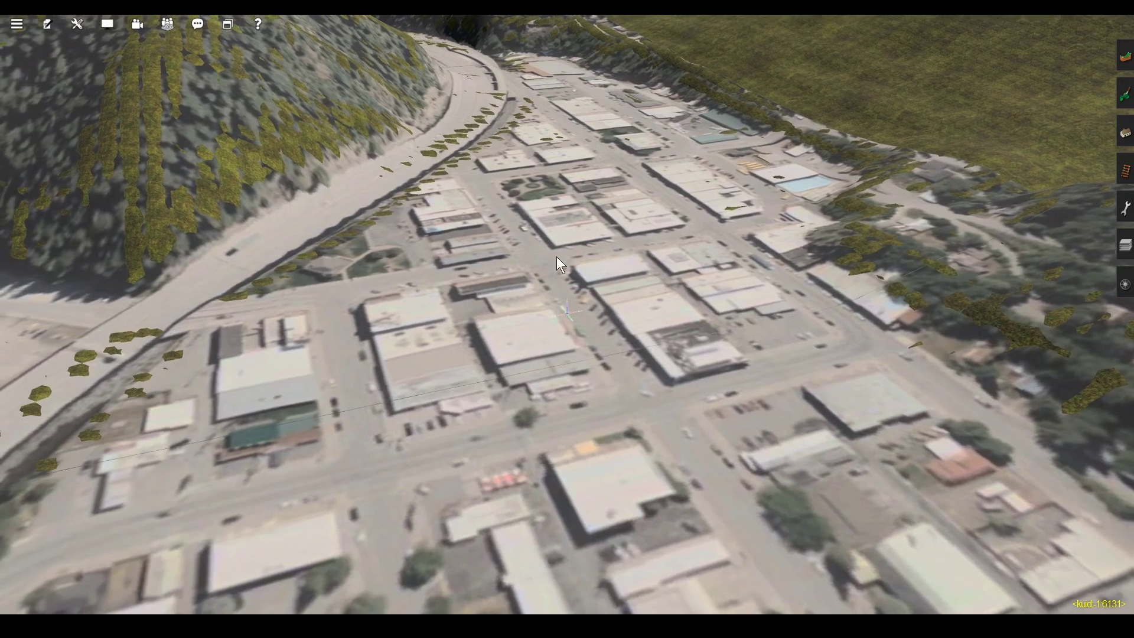
pyautogui.rightClick(561, 250)
pyautogui.press('Left')
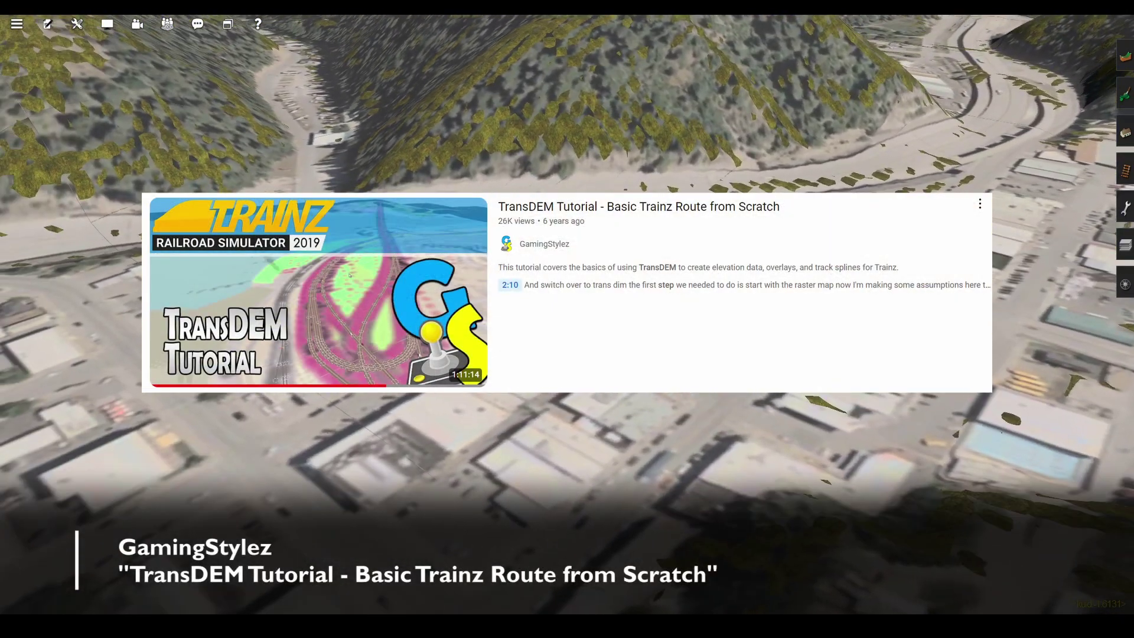
pyautogui.press('Right')
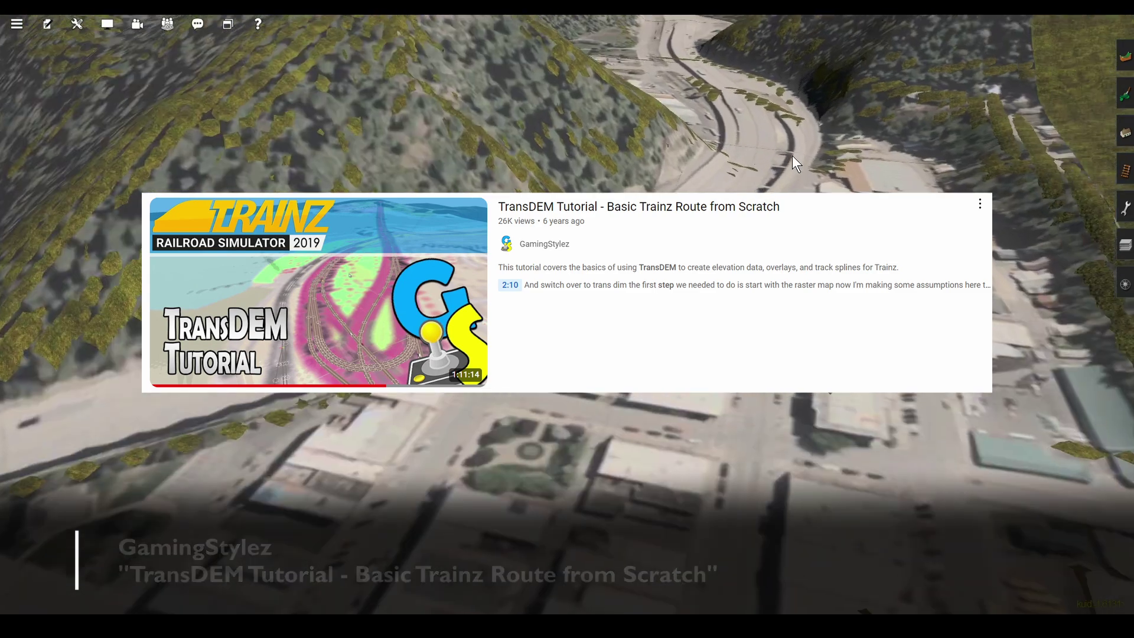
pyautogui.moveTo(792, 155); pyautogui.dragTo(475, 109, button='right')
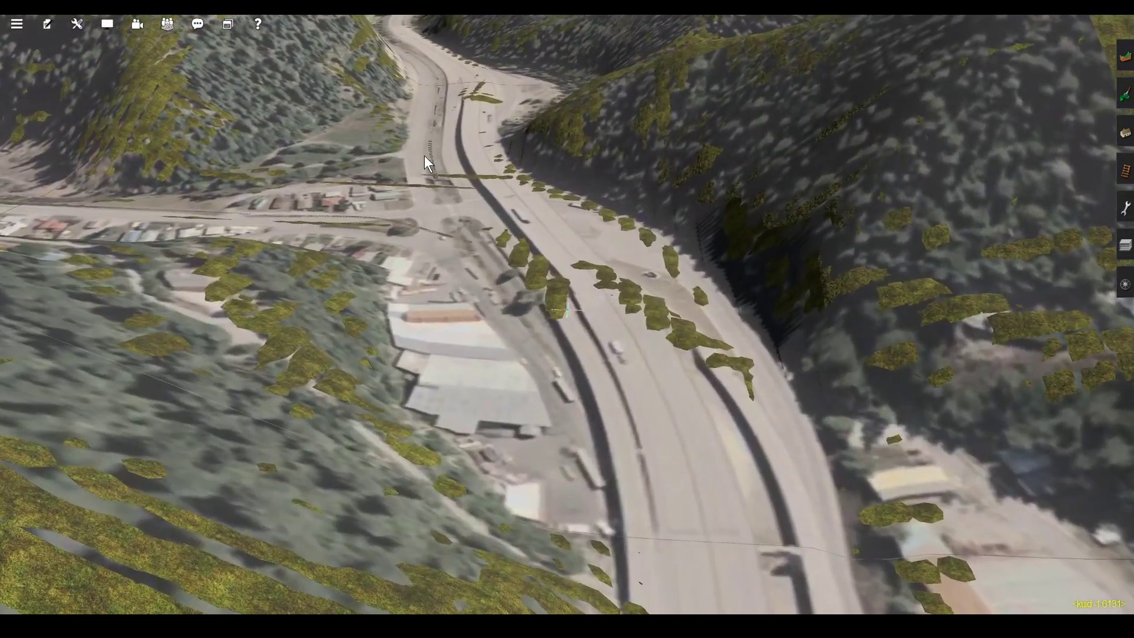
# Step: Follow the railway track out of town through the valley and inspect its alignment on the textured and grass-covered terrain
pyautogui.rightClick(341, 179)
pyautogui.press('Left')
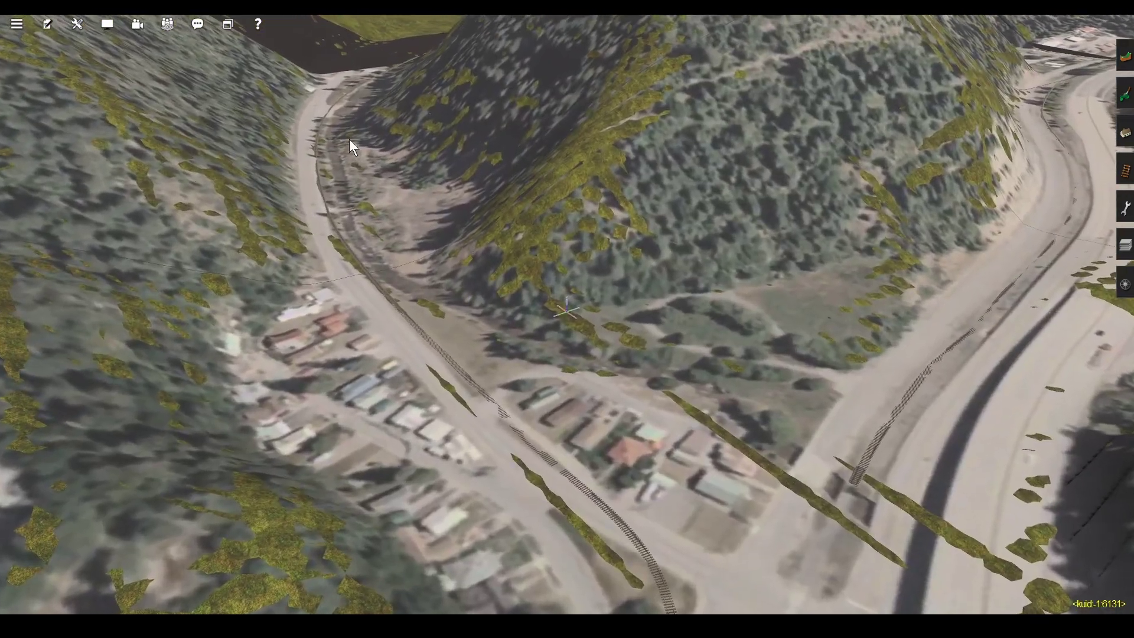
pyautogui.rightClick(349, 139)
pyautogui.press('Left')
pyautogui.rightClick(851, 119)
pyautogui.press('Right')
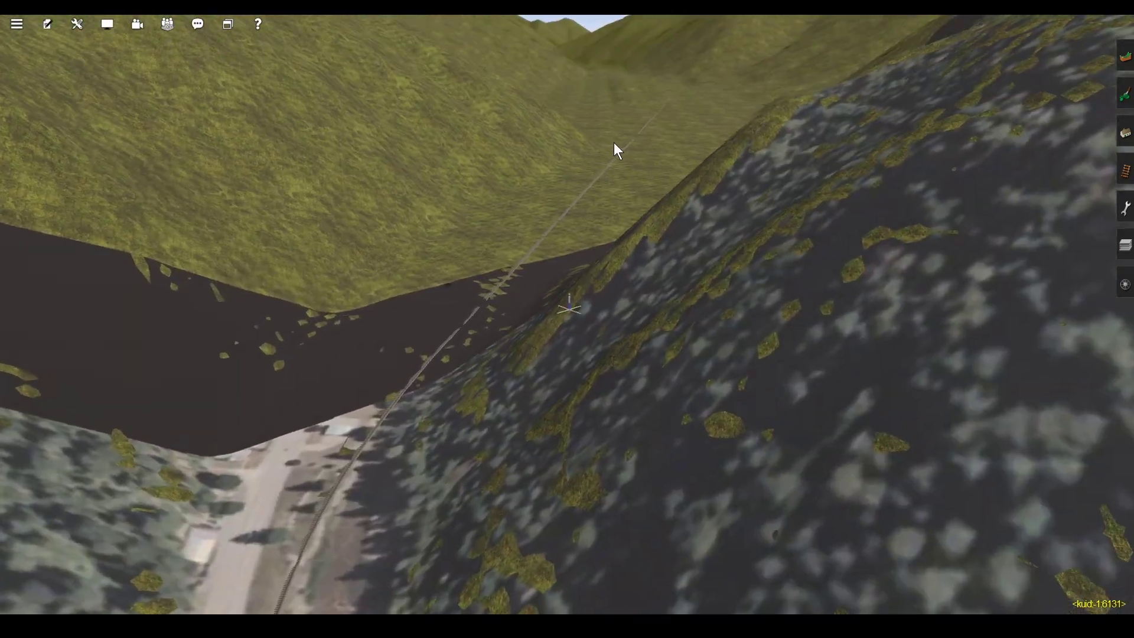
pyautogui.rightClick(614, 142)
pyautogui.rightClick(496, 91)
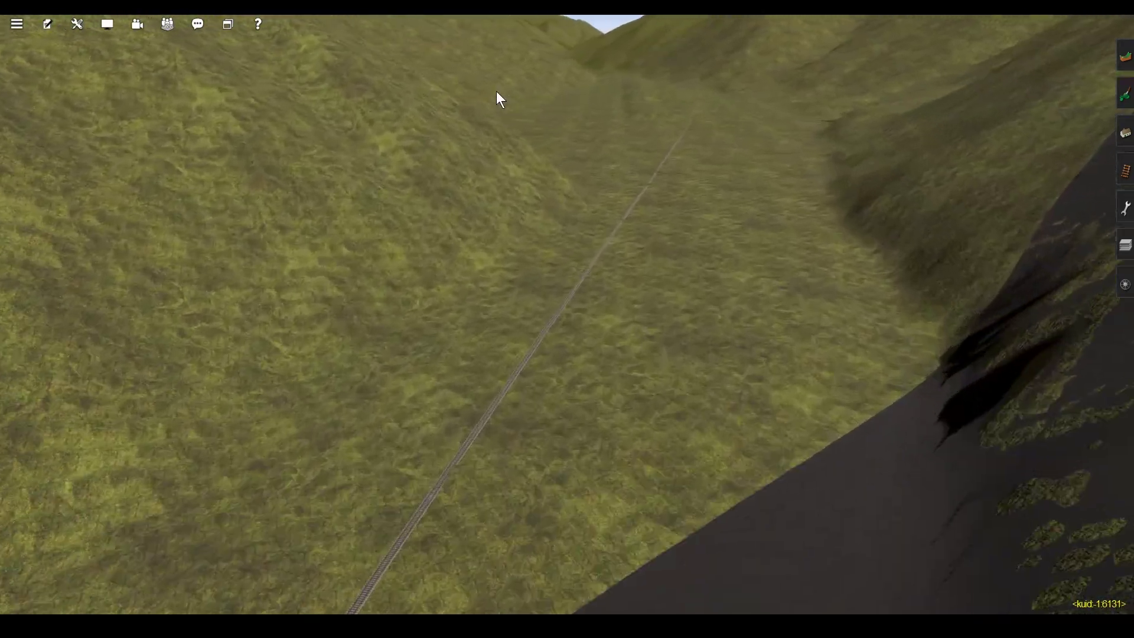
pyautogui.rightClick(545, 70)
pyautogui.rightClick(586, 57)
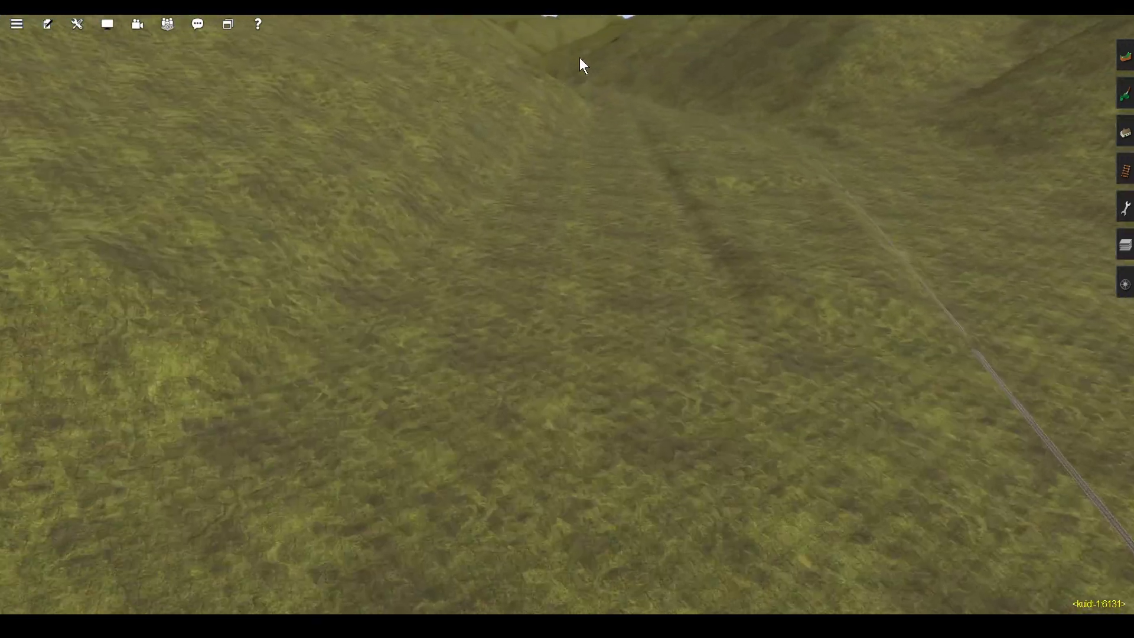
pyautogui.rightClick(560, 56)
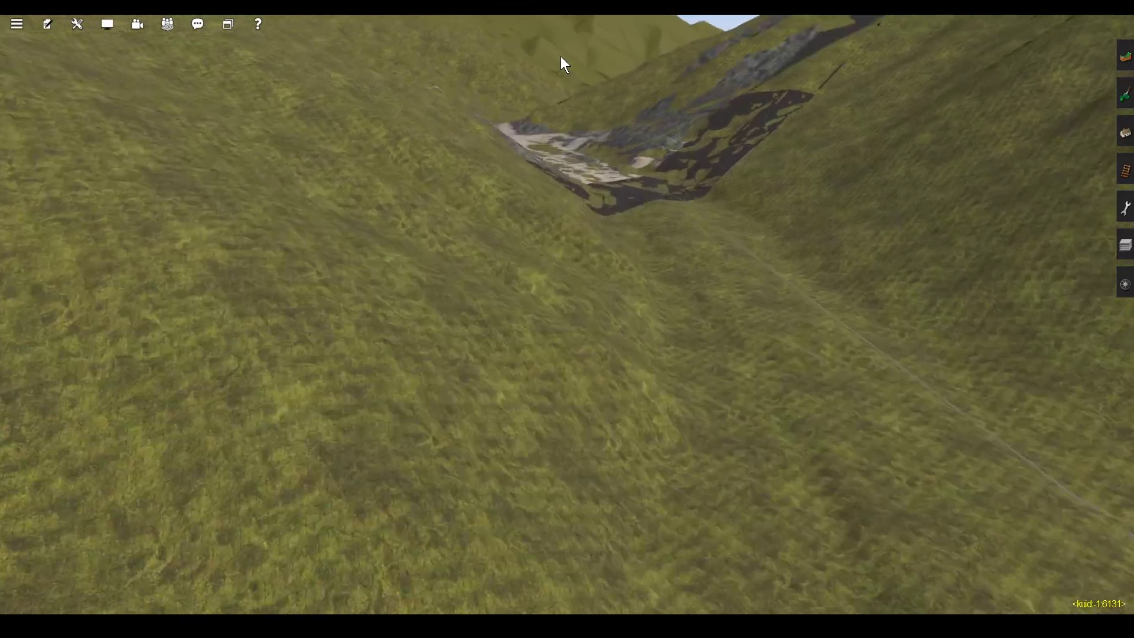
pyautogui.rightClick(573, 57)
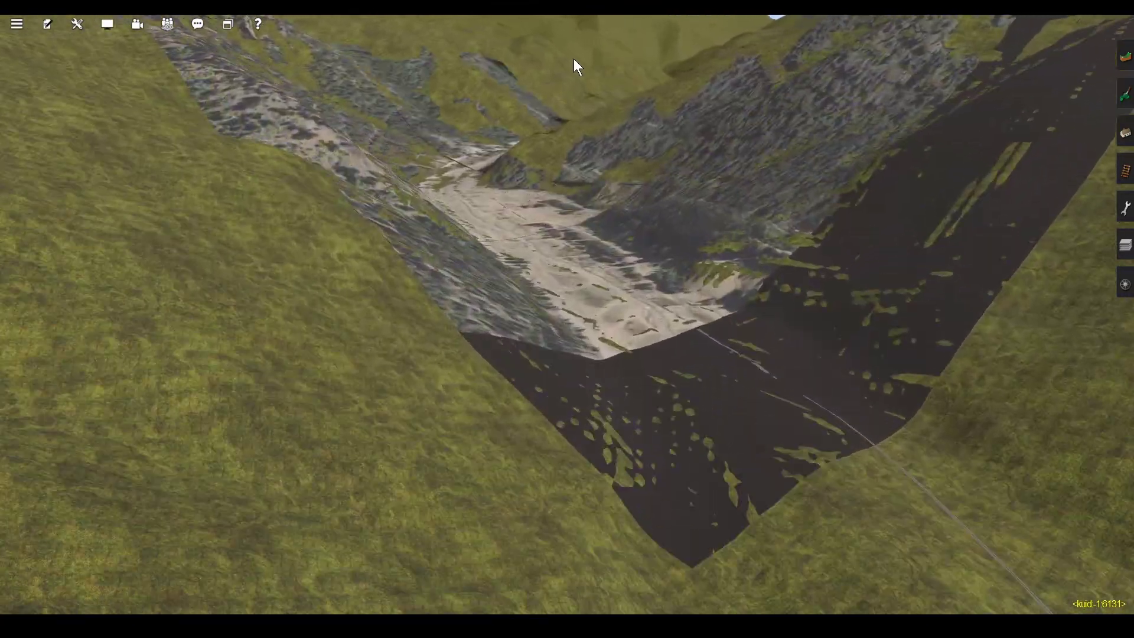
pyautogui.rightClick(583, 89)
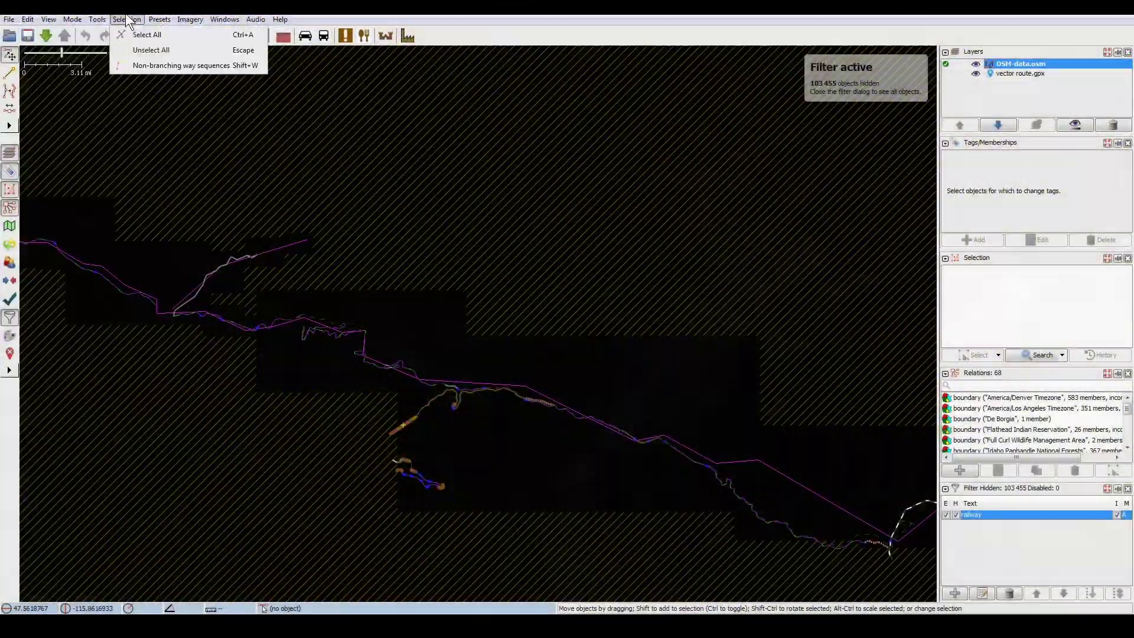
# Step: In Java OpenStreetMap Editor, select the filtered railway objects along the route in the OSM-data.osm layer and copy them
pyautogui.scroll(-3, 490, 355)
pyautogui.moveTo(387, 306); pyautogui.dragTo(600, 397)
pyautogui.click(27, 19)
pyautogui.click(50, 70)
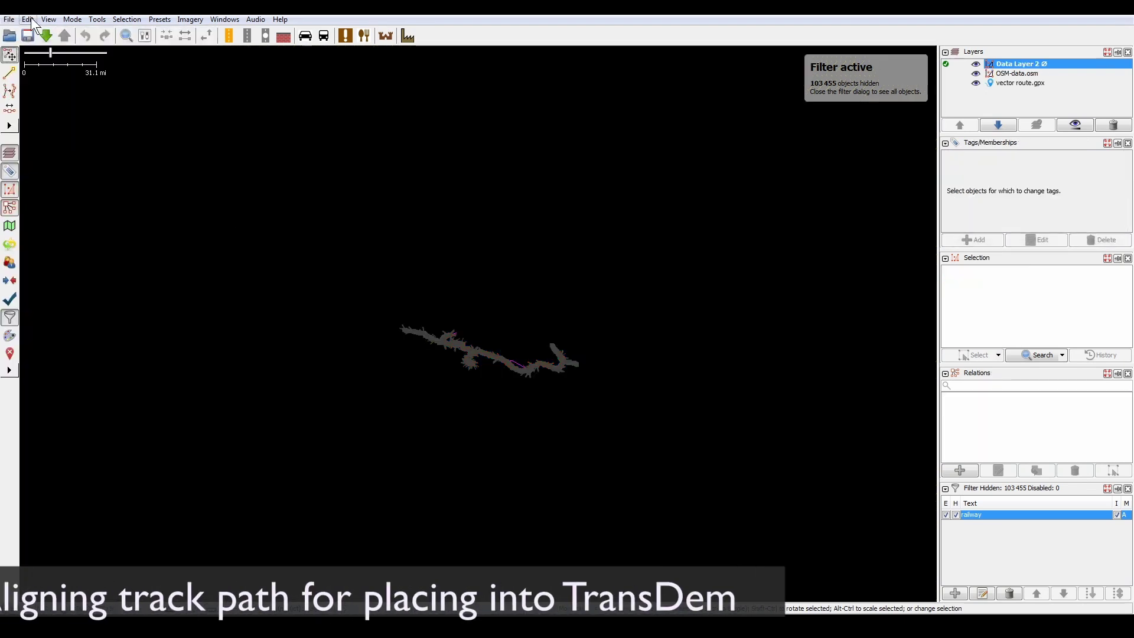
# Step: Paste the copied railway objects into Data Layer 2 and move them over the original railway lines
pyautogui.click(28, 20)
pyautogui.click(51, 86)
pyautogui.scroll(-1, 331, 234)
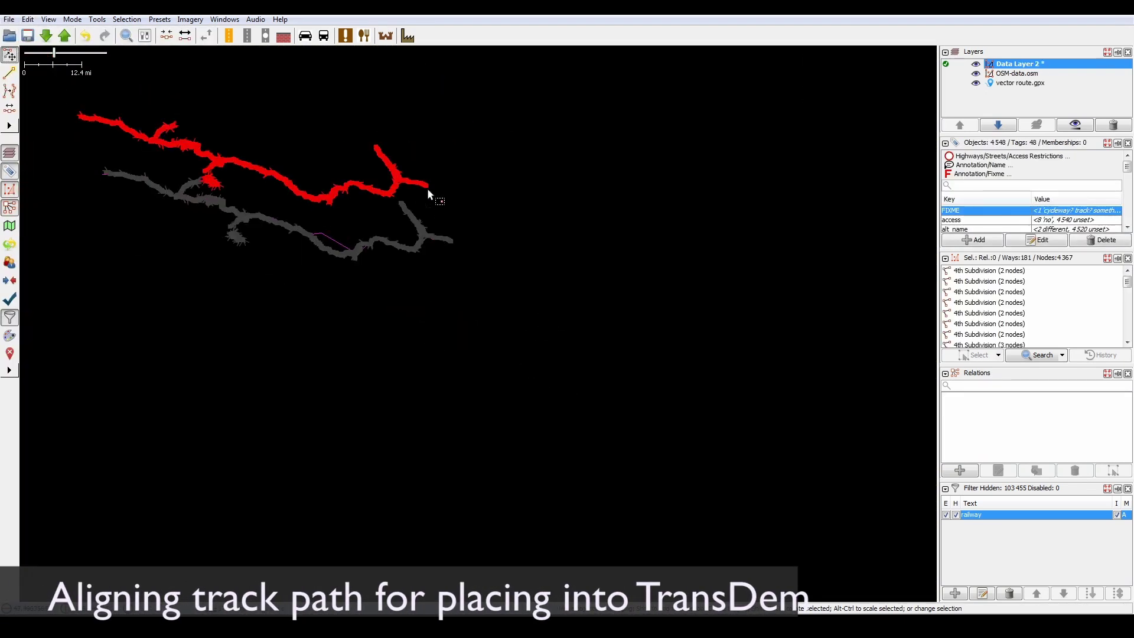
pyautogui.moveTo(427, 188); pyautogui.dragTo(452, 243)
pyautogui.click(520, 350)
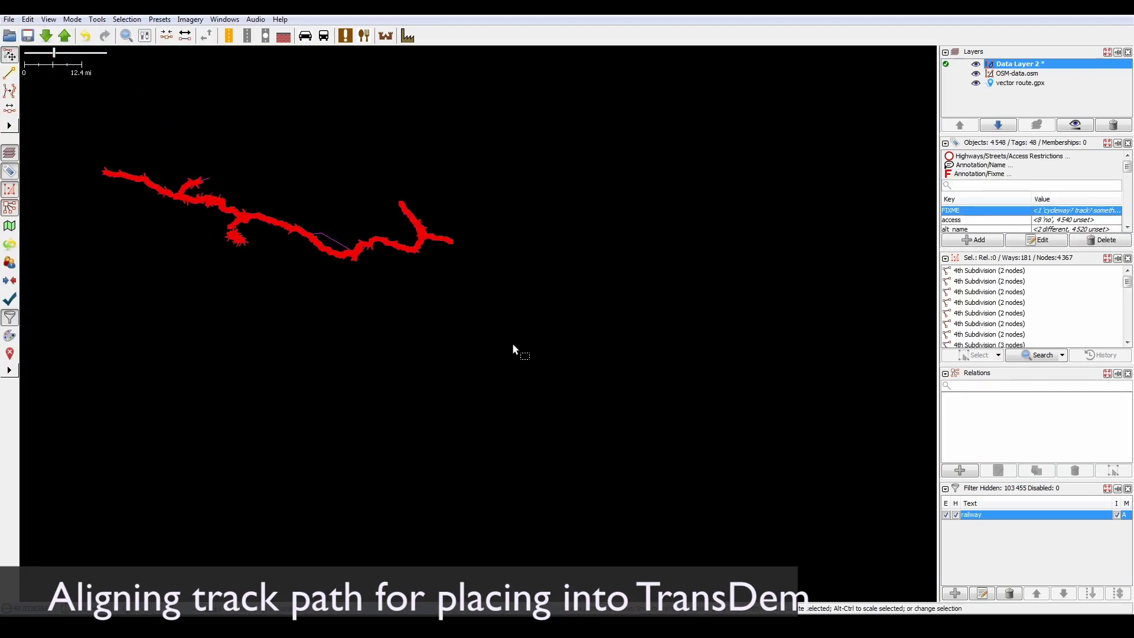
# Step: Fine-align the pasted railway at high magnification, matching its eastern end node to the original track's end
pyautogui.scroll(12, 703, 307)
pyautogui.moveTo(675, 351); pyautogui.dragTo(784, 334)
pyautogui.scroll(5, 610, 380)
pyautogui.moveTo(742, 443); pyautogui.dragTo(747, 445)
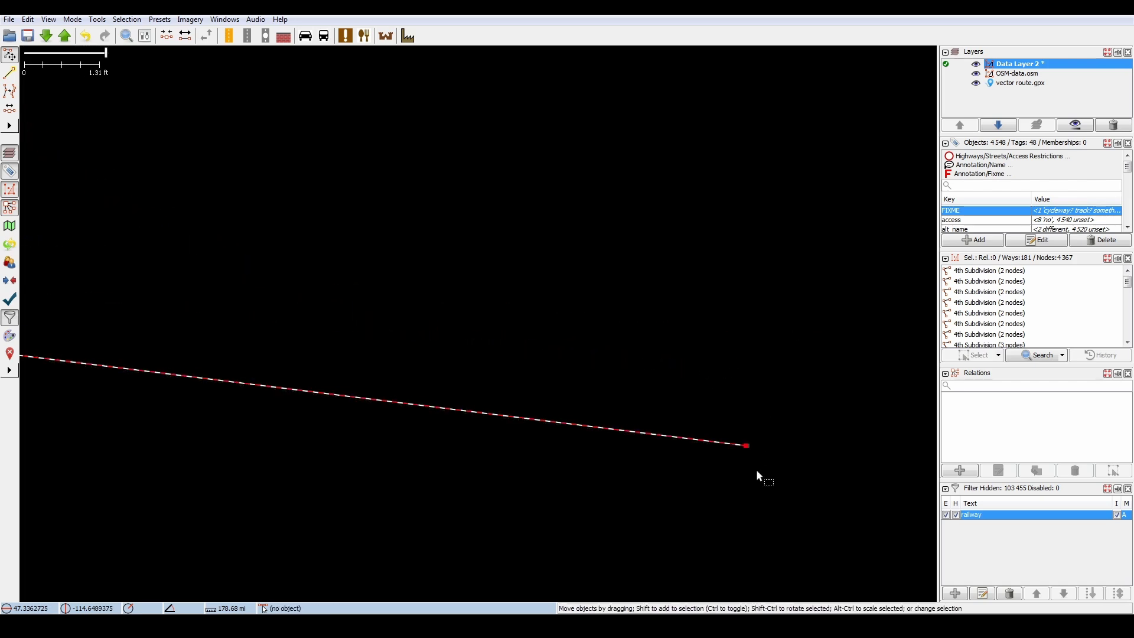
pyautogui.scroll(2, 756, 471)
pyautogui.moveTo(720, 373); pyautogui.dragTo(714, 339)
pyautogui.scroll(2, 715, 378)
pyautogui.scroll(2, 729, 361)
pyautogui.scroll(5, 714, 341)
pyautogui.scroll(5, 457, 373)
pyautogui.scroll(2, 458, 372)
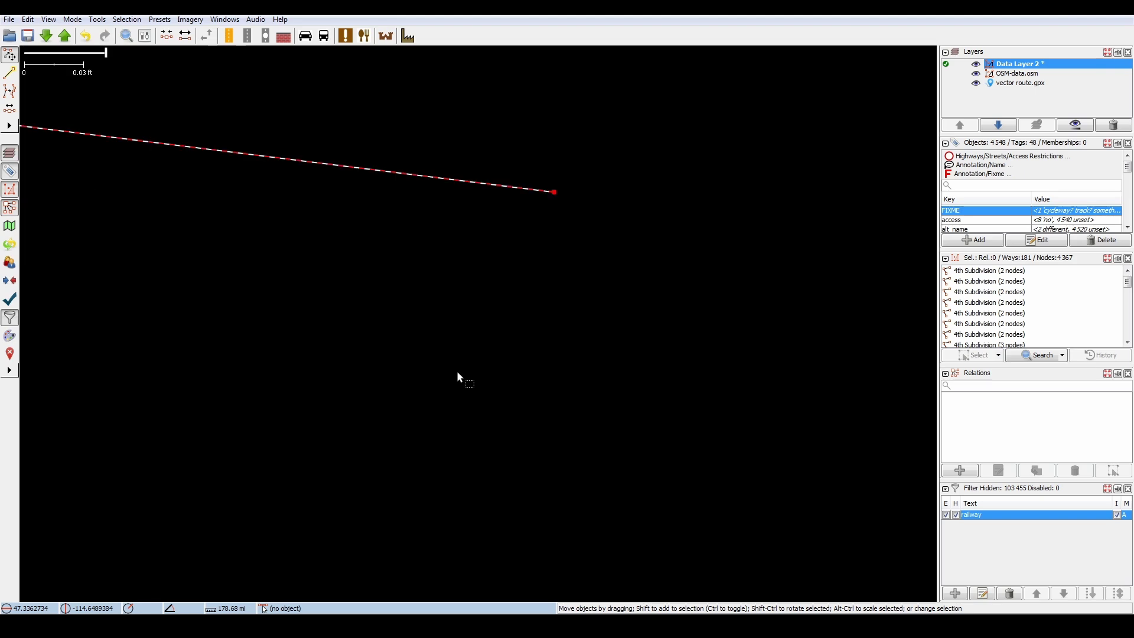
pyautogui.scroll(5, 488, 197)
pyautogui.scroll(5, 485, 469)
pyautogui.scroll(-5, 436, 215)
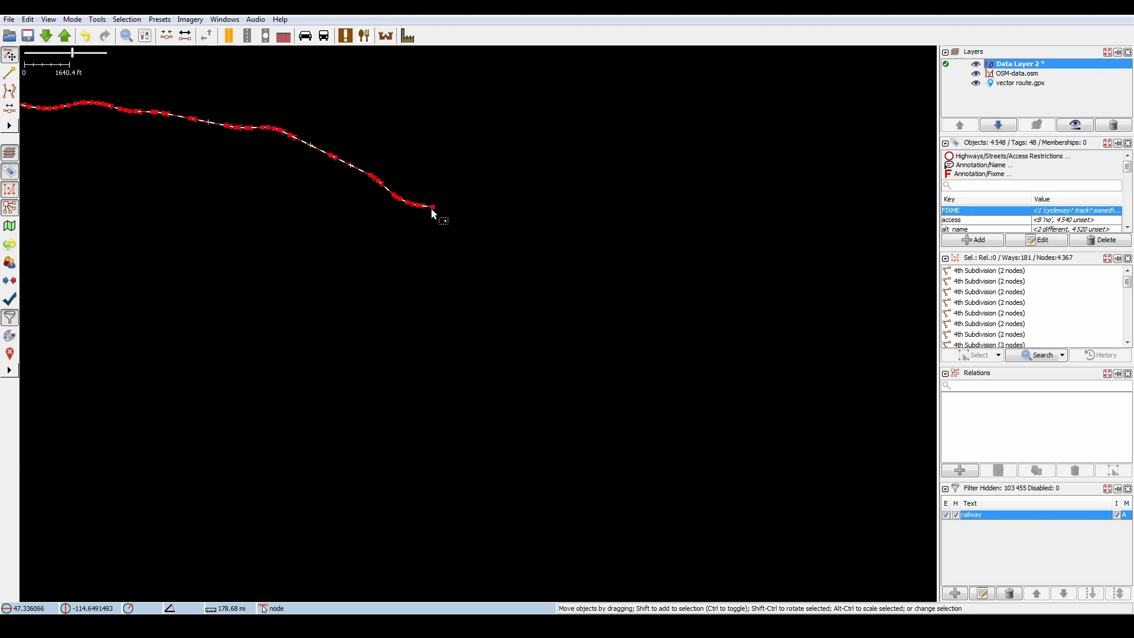
pyautogui.scroll(-5, 385, 380)
pyautogui.scroll(-3, 514, 365)
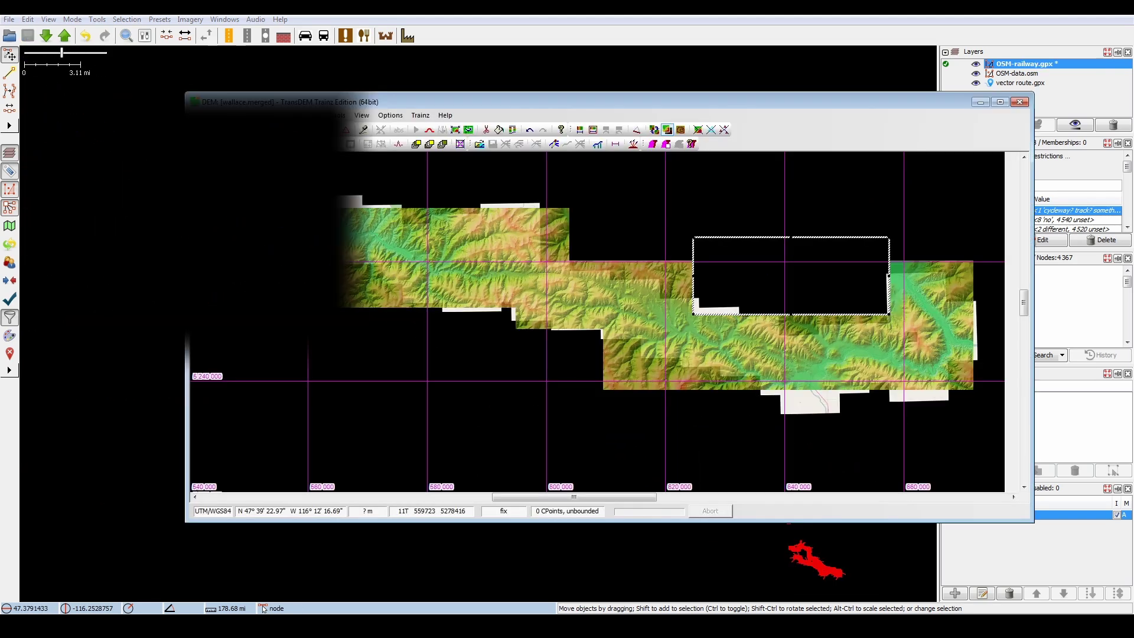
# Step: In TransDEM, load the OSM-railway GPX file from the Wallace TransDEM Sept 2023 folder as a route over the merged DEM
pyautogui.click(685, 390)
pyautogui.click(670, 430)
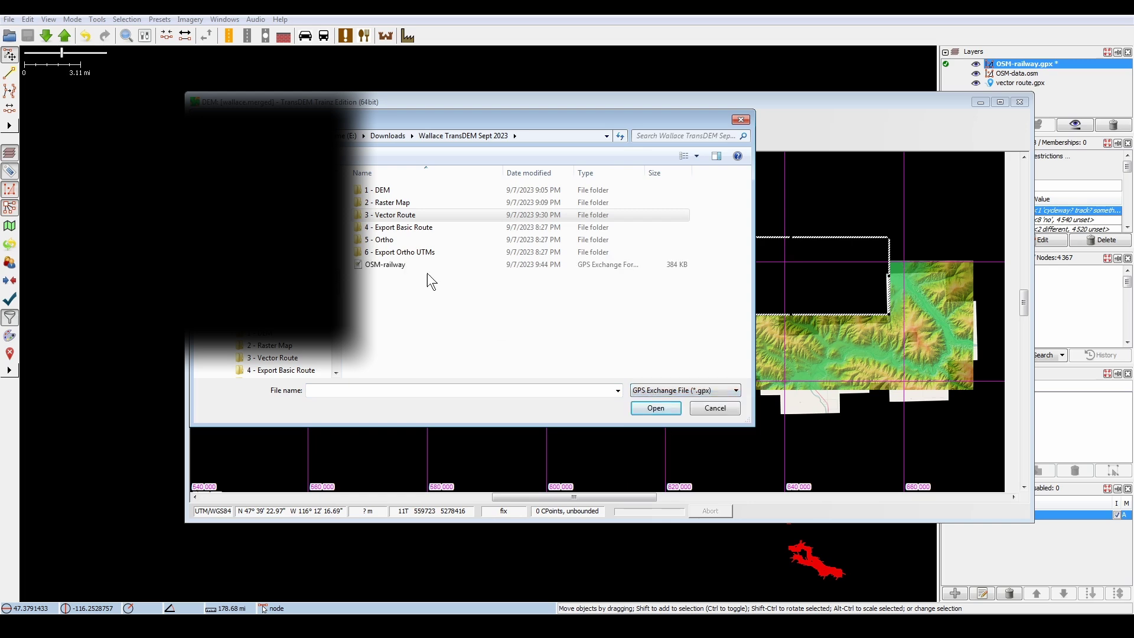
pyautogui.doubleClick(411, 266)
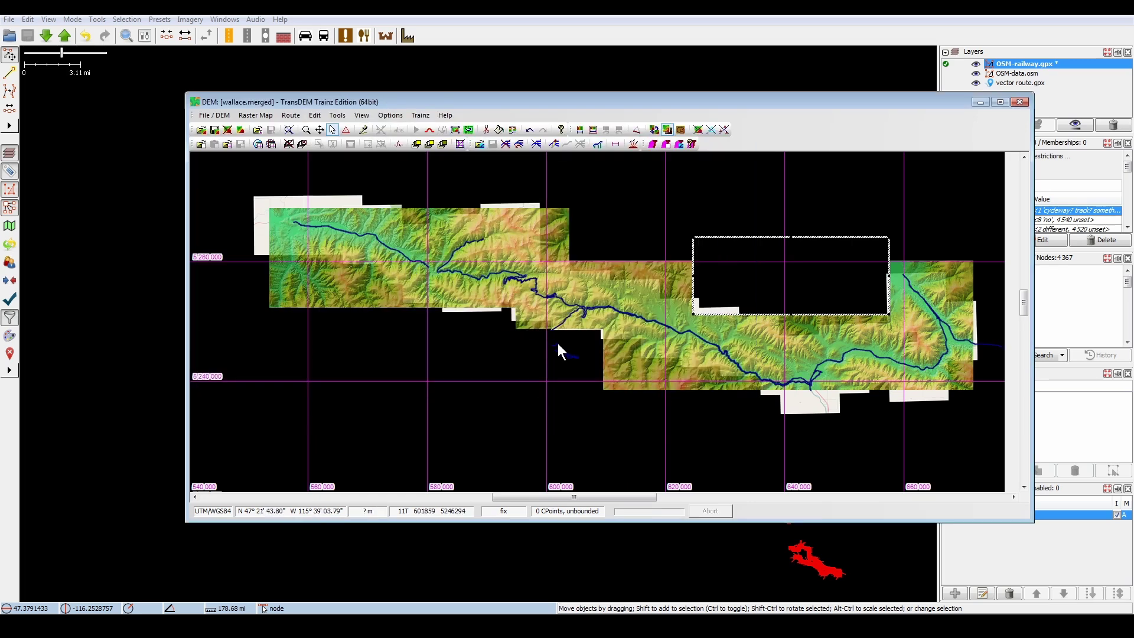
# Step: Mark the stray railway branch extending south of the DEM and cut it off
pyautogui.moveTo(541, 334); pyautogui.dragTo(581, 367)
pyautogui.click(486, 129)
pyautogui.click(548, 364)
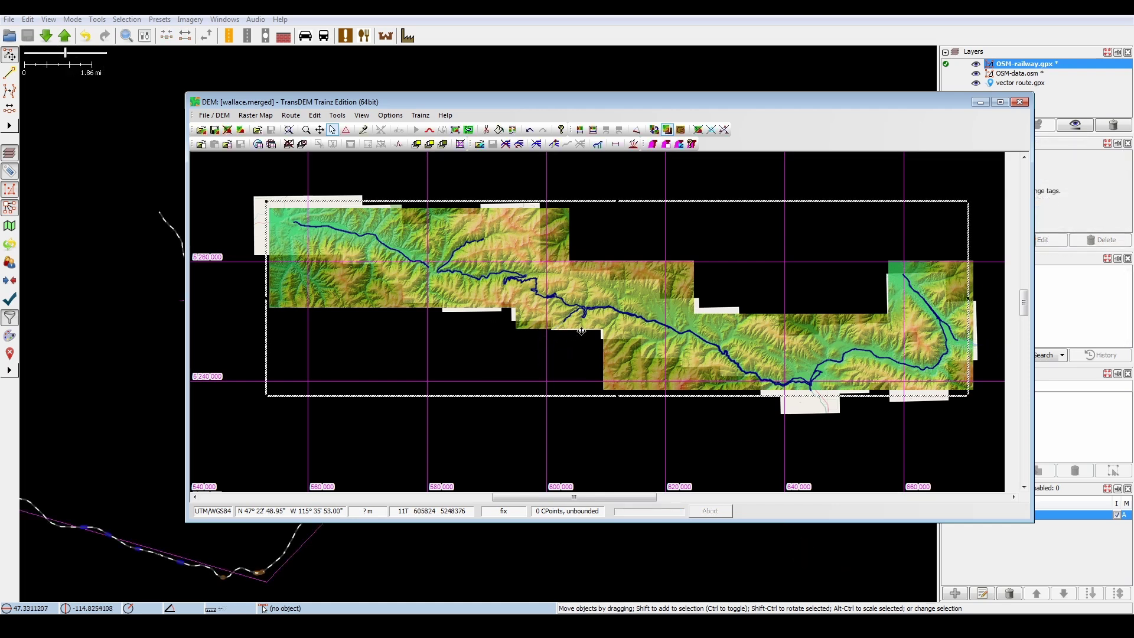
# Step: Choose the Trainz custom content folder within TANE_Content in the global export settings, and export the Wallace terrain and railway route to Trainz
pyautogui.click(430, 130)
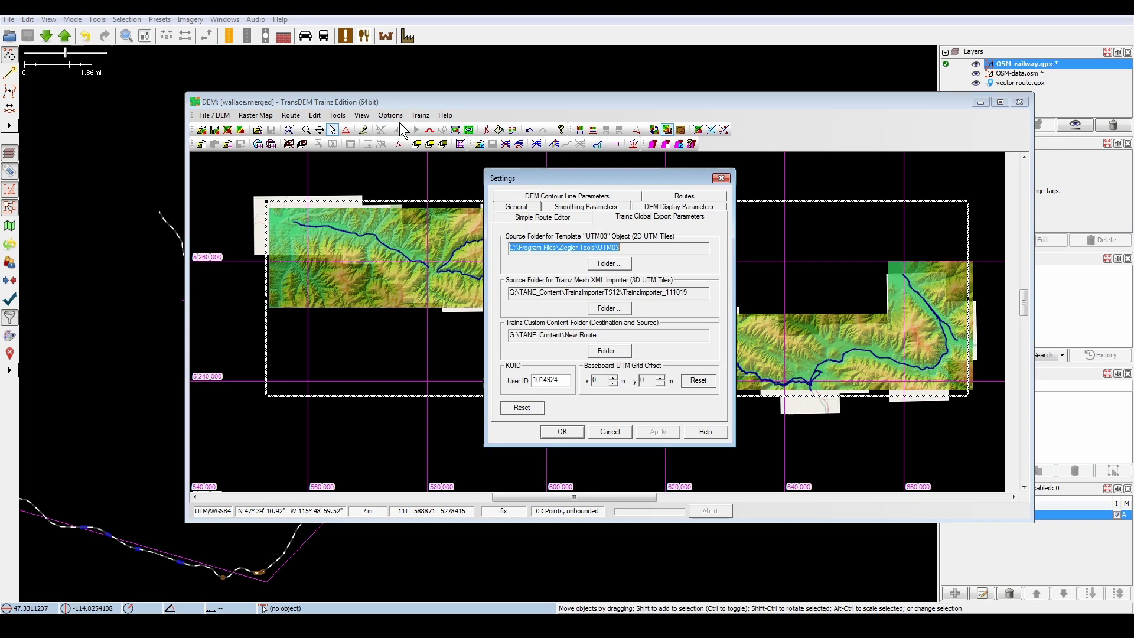
pyautogui.click(608, 350)
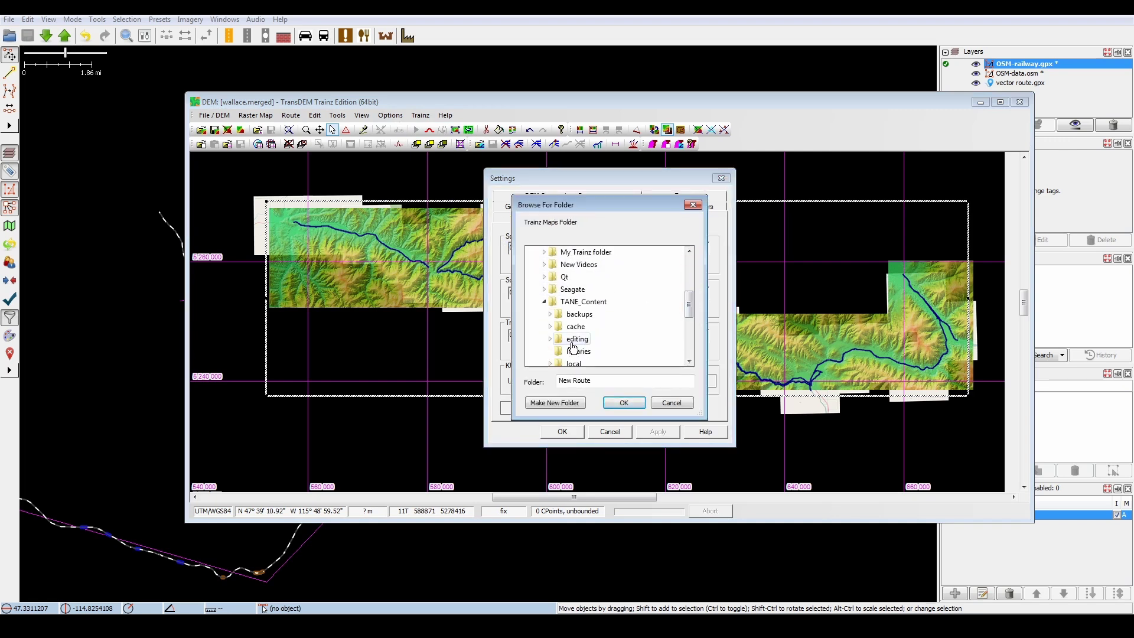
pyautogui.click(623, 402)
pyautogui.click(574, 427)
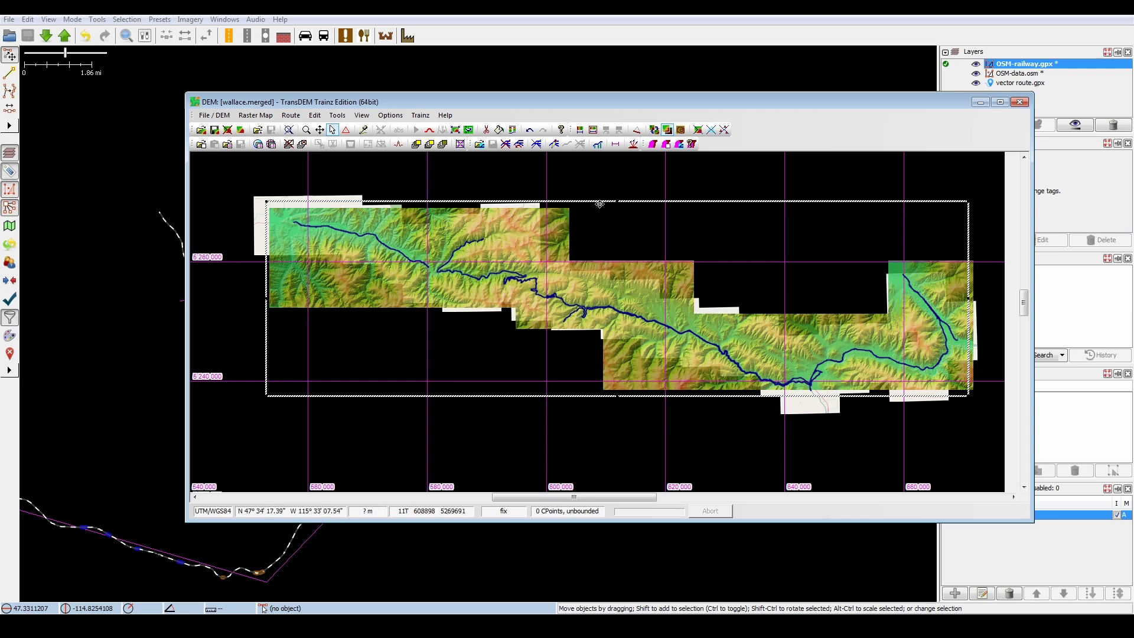
pyautogui.click(652, 146)
pyautogui.click(598, 444)
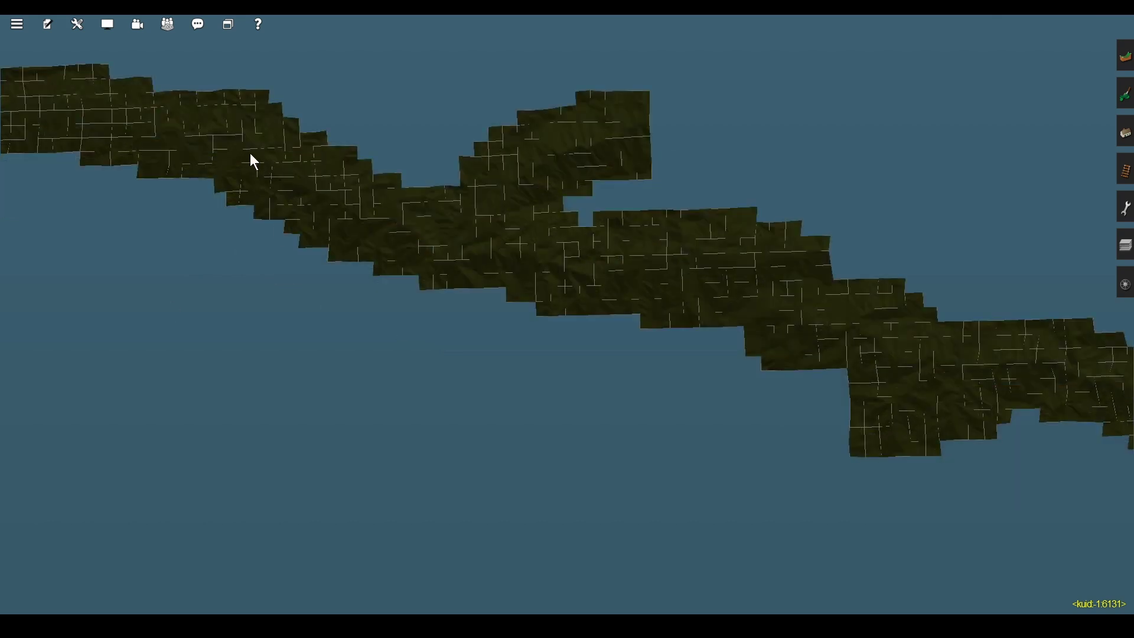
# Step: Switch to the exported route in Trainz and examine the terrain's full extent and the railway's western end from above
pyautogui.rightClick(911, 352)
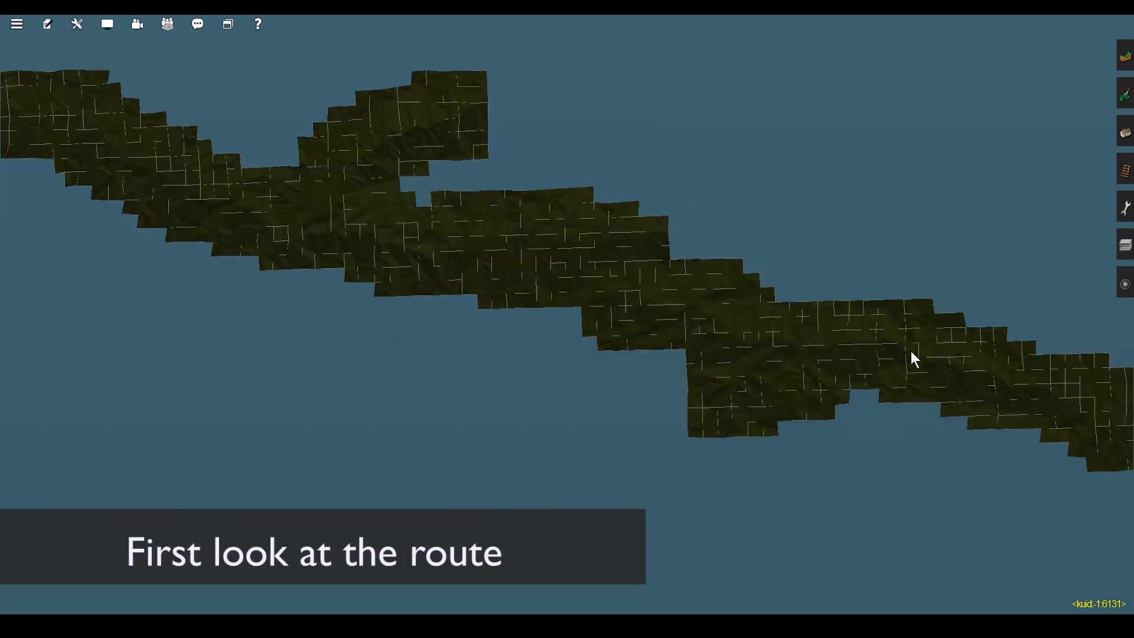
pyautogui.rightClick(189, 206)
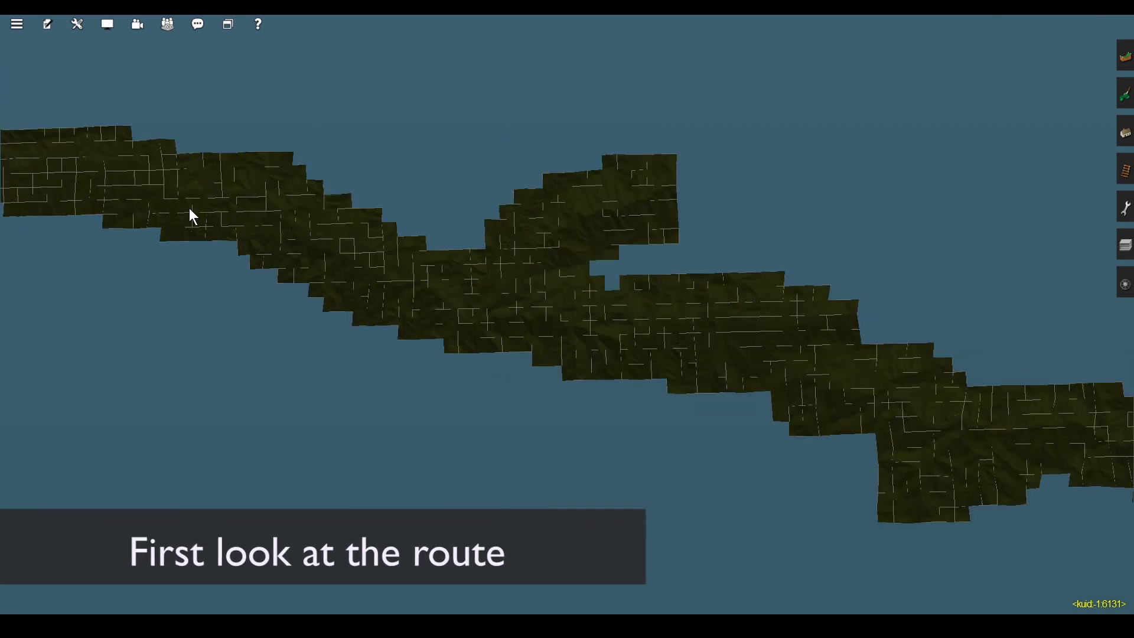
pyautogui.rightClick(157, 214)
pyautogui.scroll(5, 375, 314)
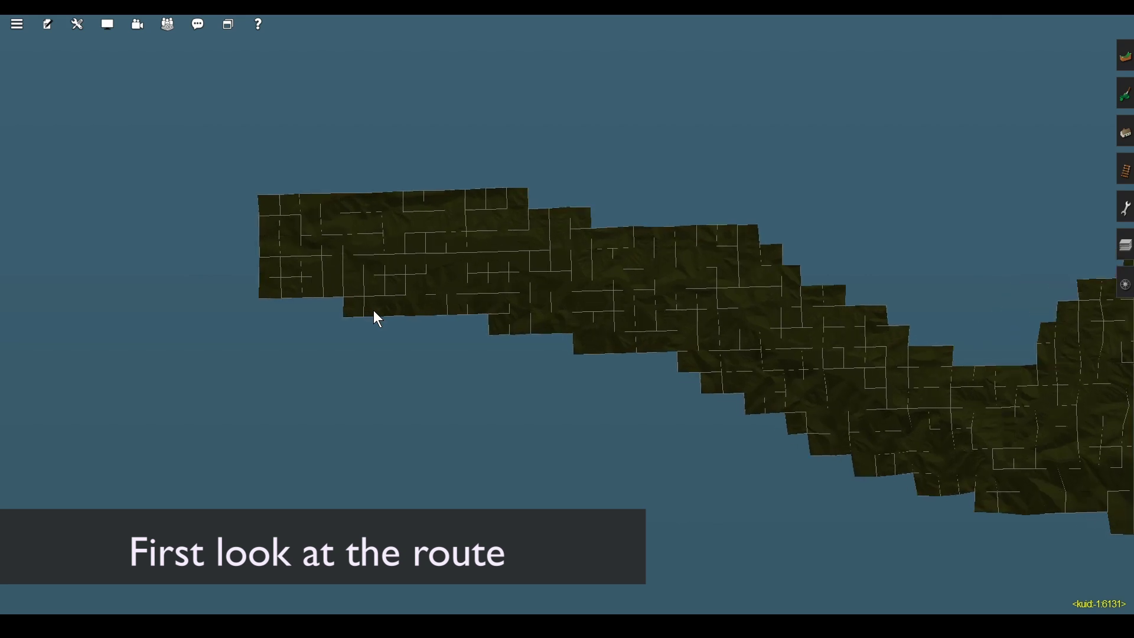
pyautogui.rightClick(336, 228)
pyautogui.scroll(10, 353, 291)
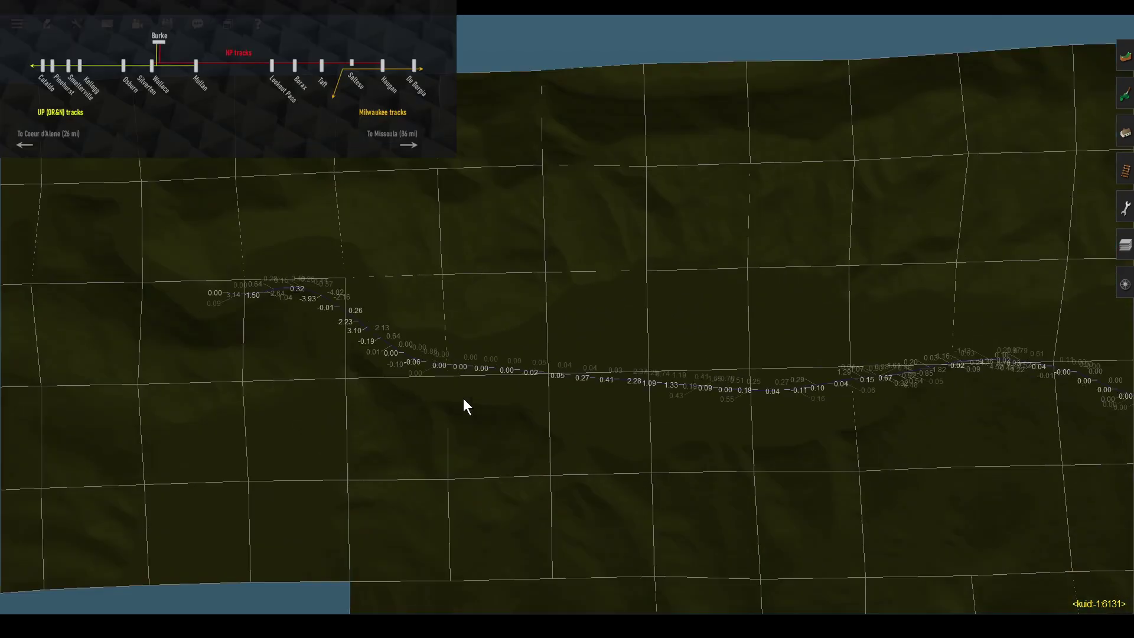
pyautogui.rightClick(352, 222)
pyautogui.scroll(8, 506, 332)
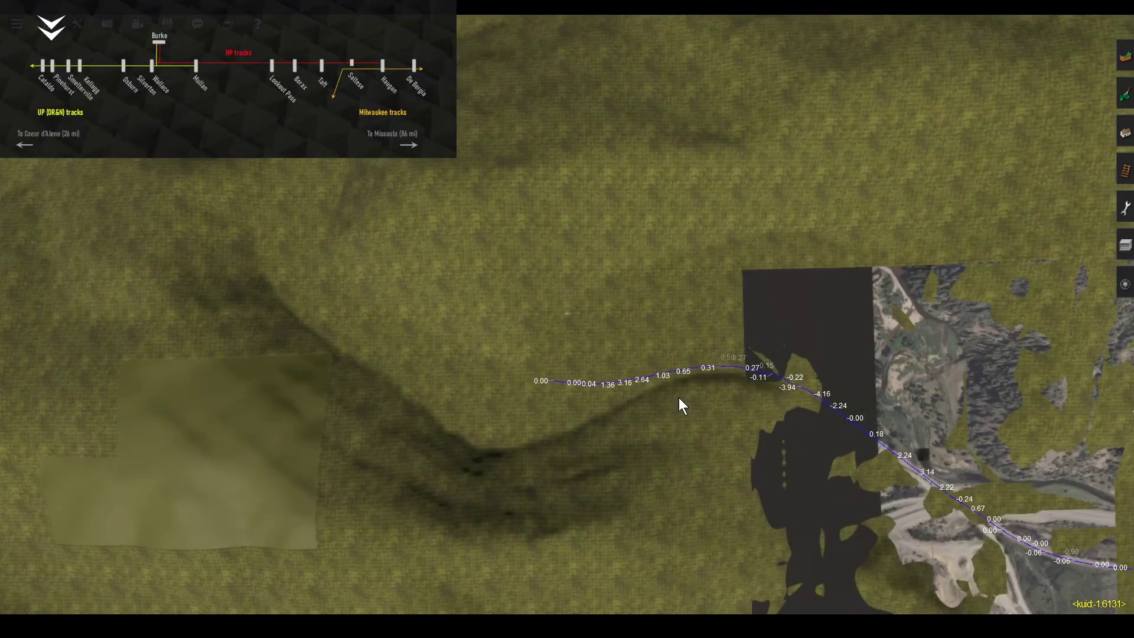
# Step: Inspect the track's alignment against the aerial imagery beside the orange pond near the route's western end
pyautogui.moveTo(679, 398); pyautogui.dragTo(942, 259, button='right')
pyautogui.press('Left')
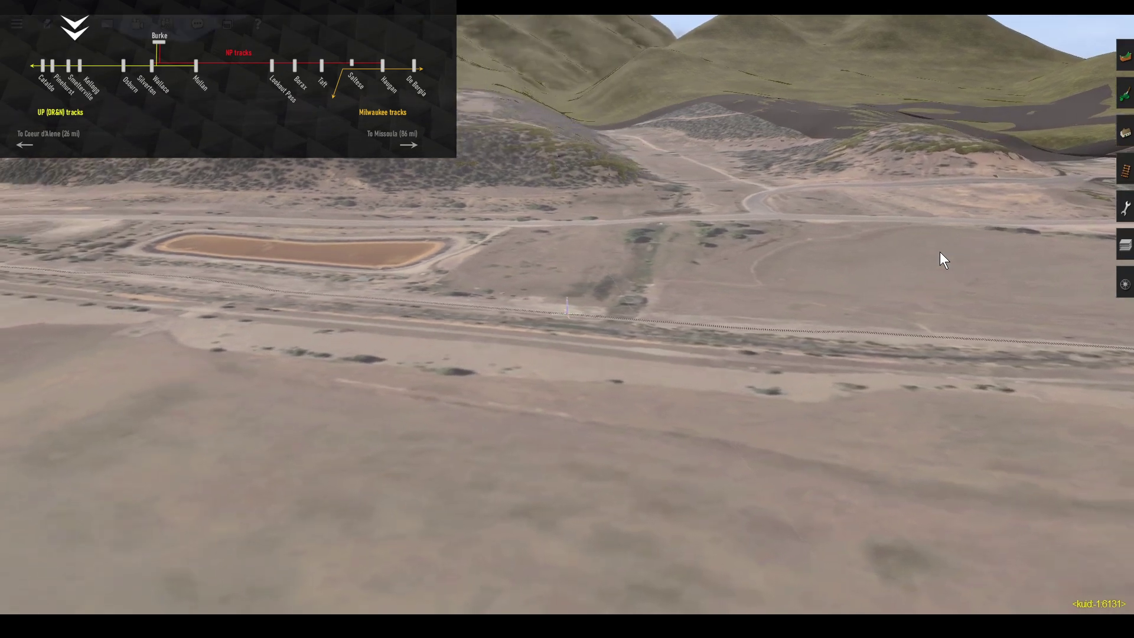
pyautogui.press('Down')
pyautogui.press('Down')
pyautogui.press('Up')
pyautogui.press('Left')
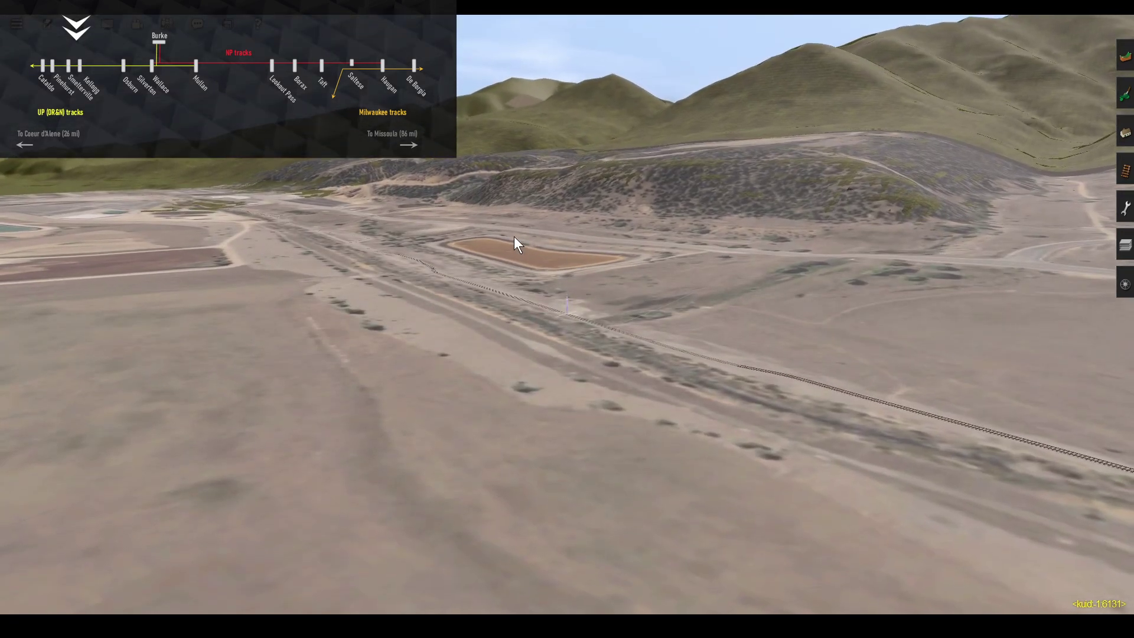
pyautogui.press('Up')
pyautogui.moveTo(483, 219)
pyautogui.mouseDown(button='right')
pyautogui.moveTo(467, 203)
pyautogui.moveTo(480, 178)
pyautogui.moveTo(460, 179)
pyautogui.mouseUp(button='right')
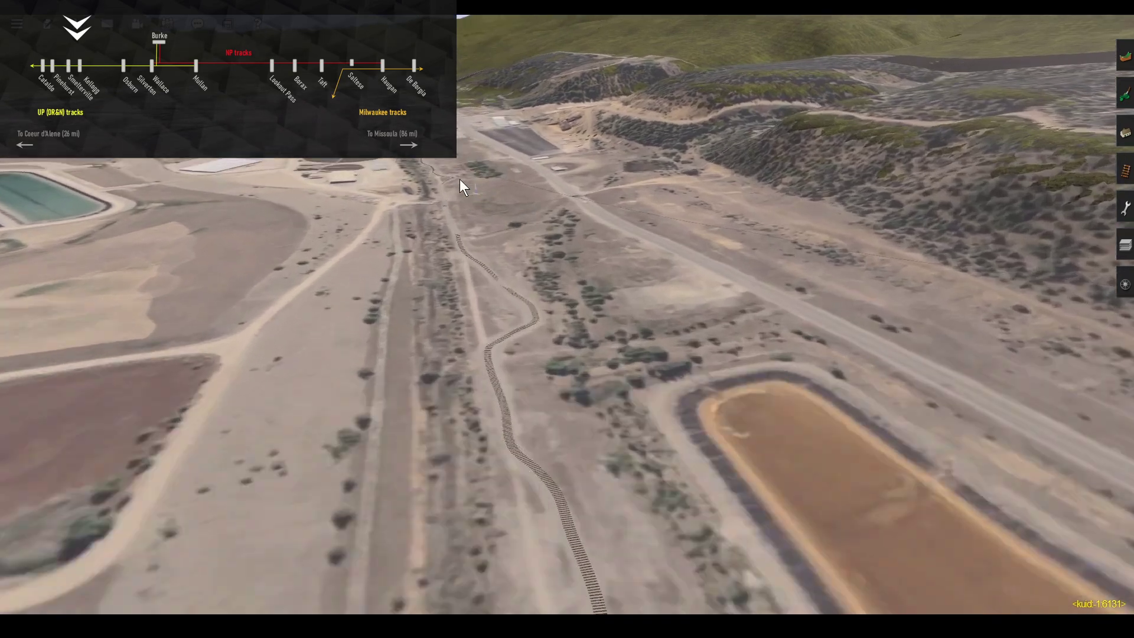
# Step: Follow the track through the aerial-textured town and examine its alignment past the industrial buildings, streets and river
pyautogui.rightClick(470, 166)
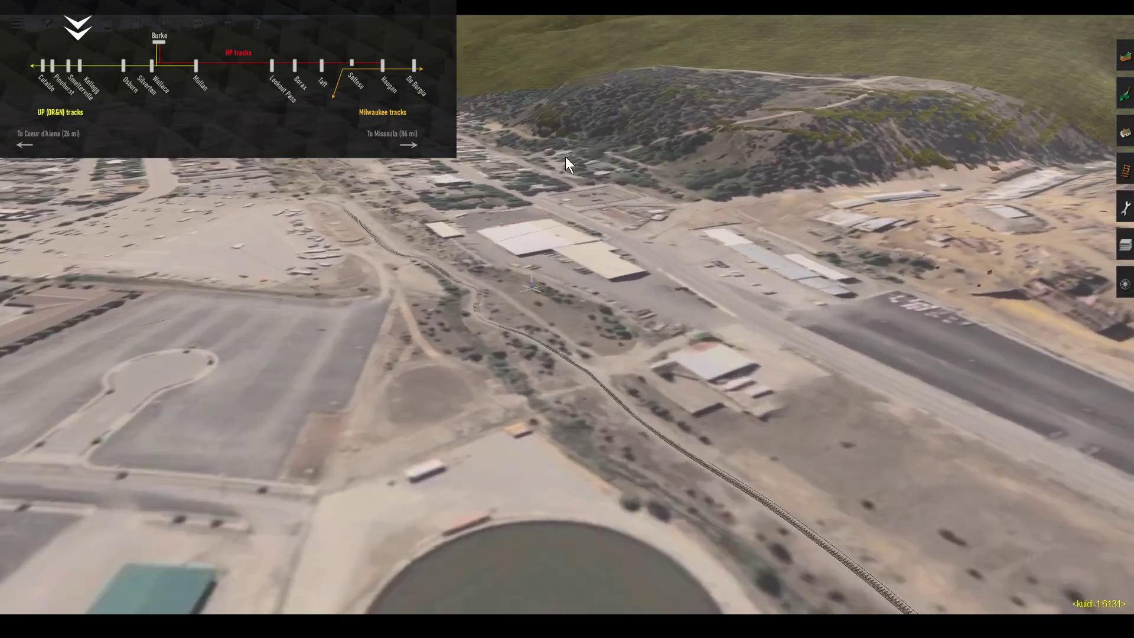
pyautogui.press('Down')
pyautogui.press('Left')
pyautogui.press('Up')
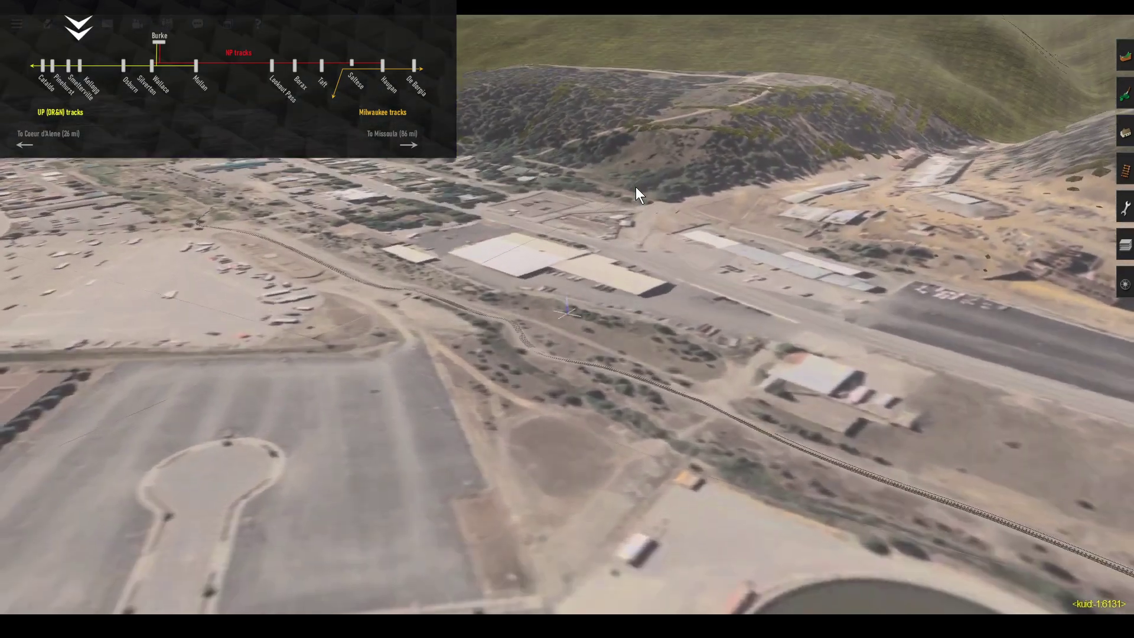
pyautogui.rightClick(462, 197)
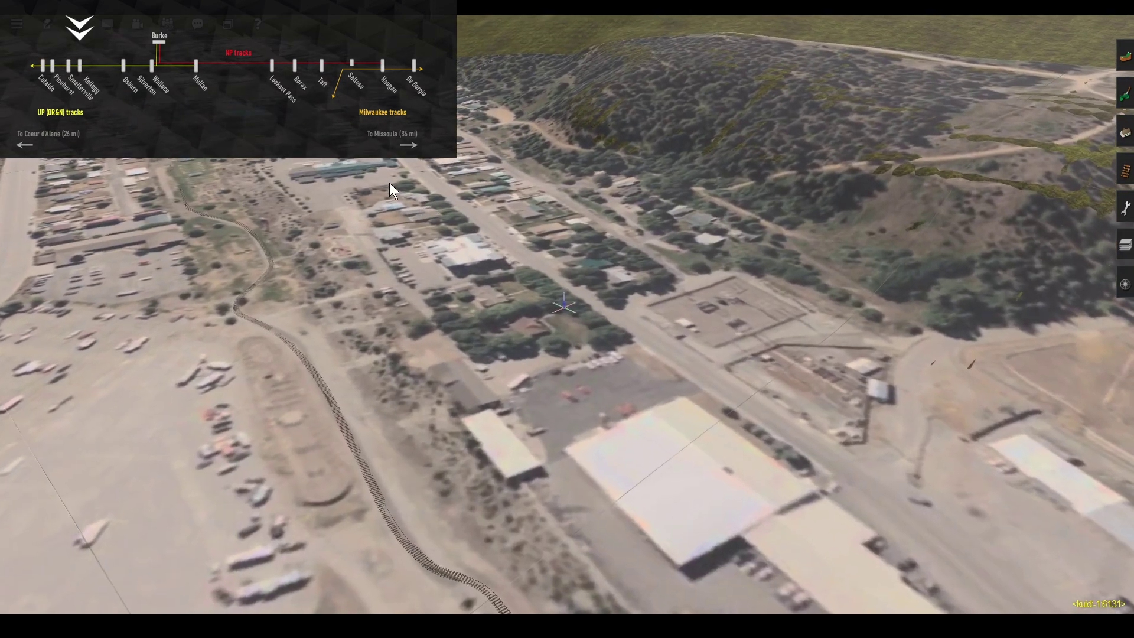
pyautogui.rightClick(353, 168)
pyautogui.press('Left')
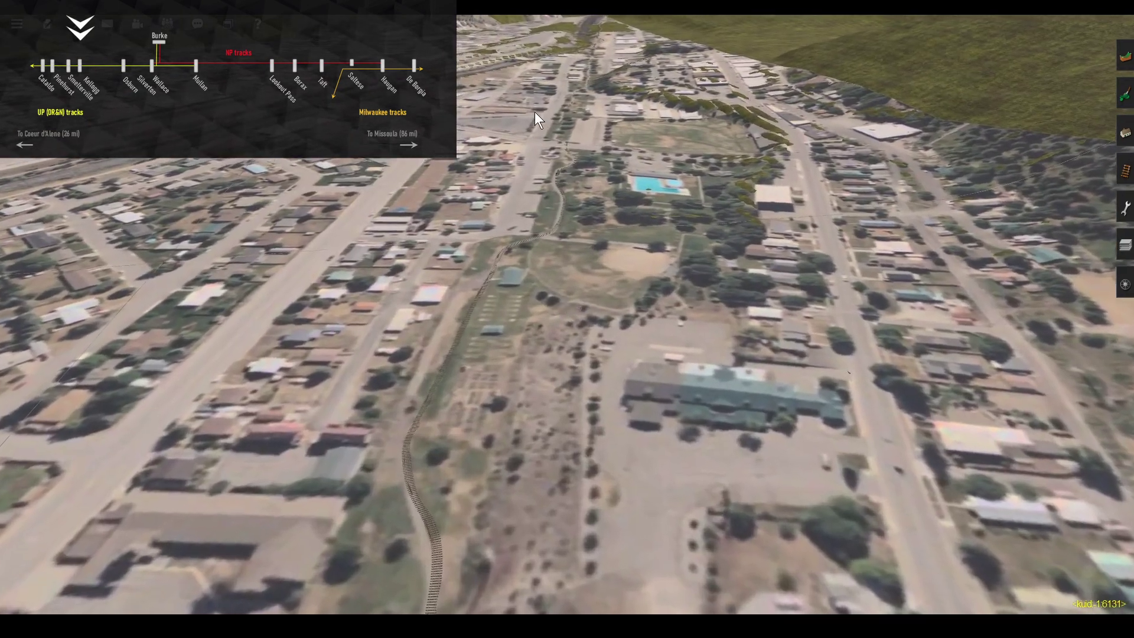
pyautogui.rightClick(534, 111)
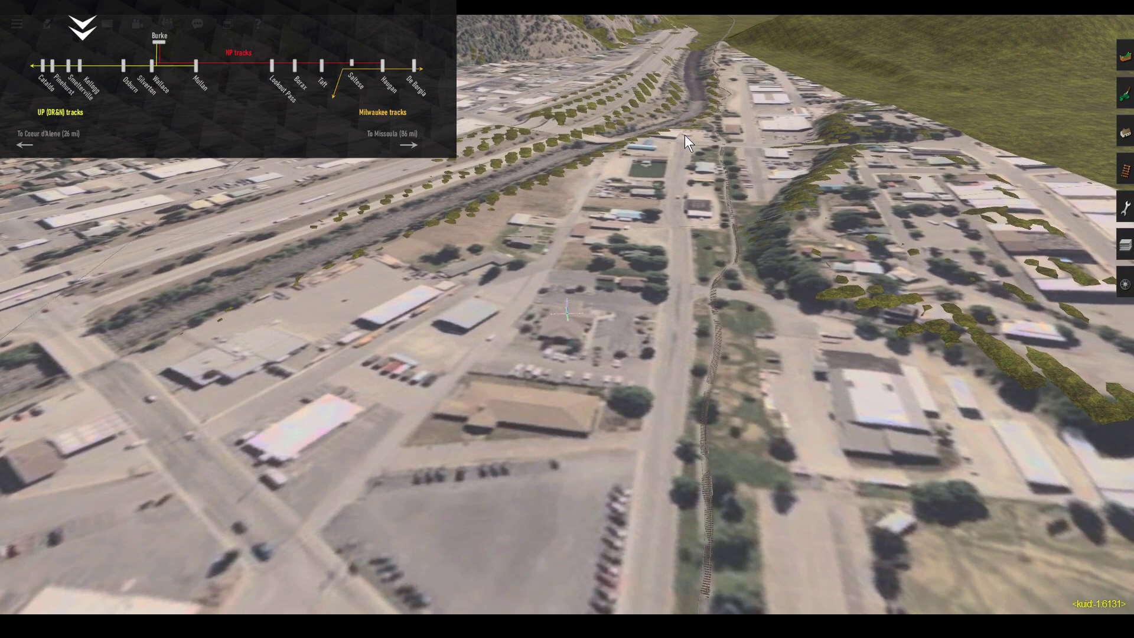
pyautogui.rightClick(685, 135)
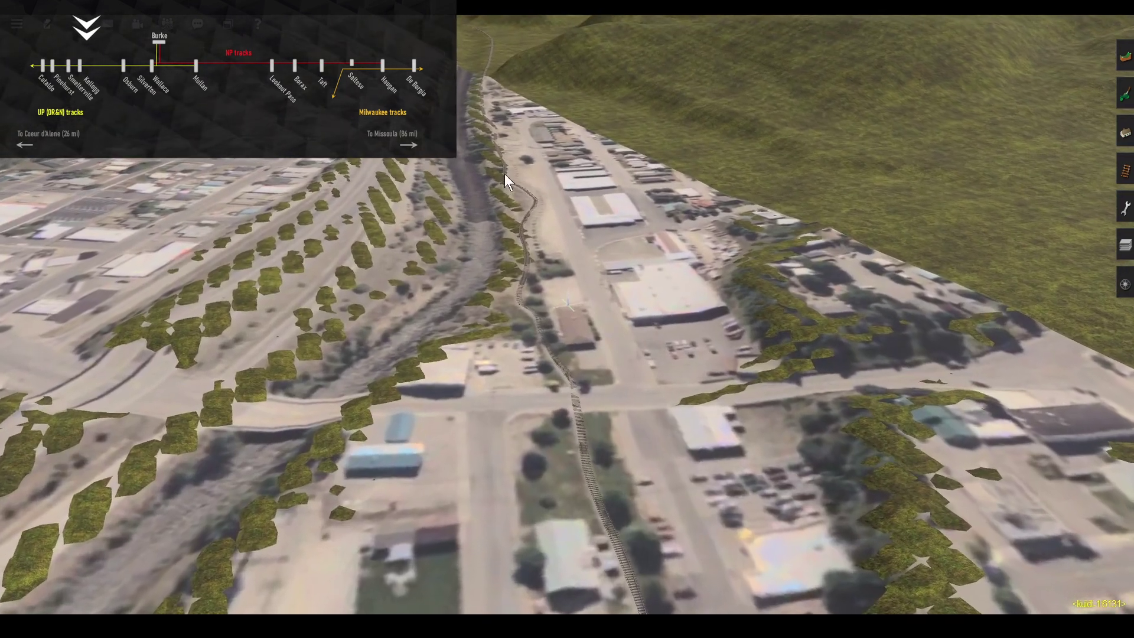
pyautogui.rightClick(505, 173)
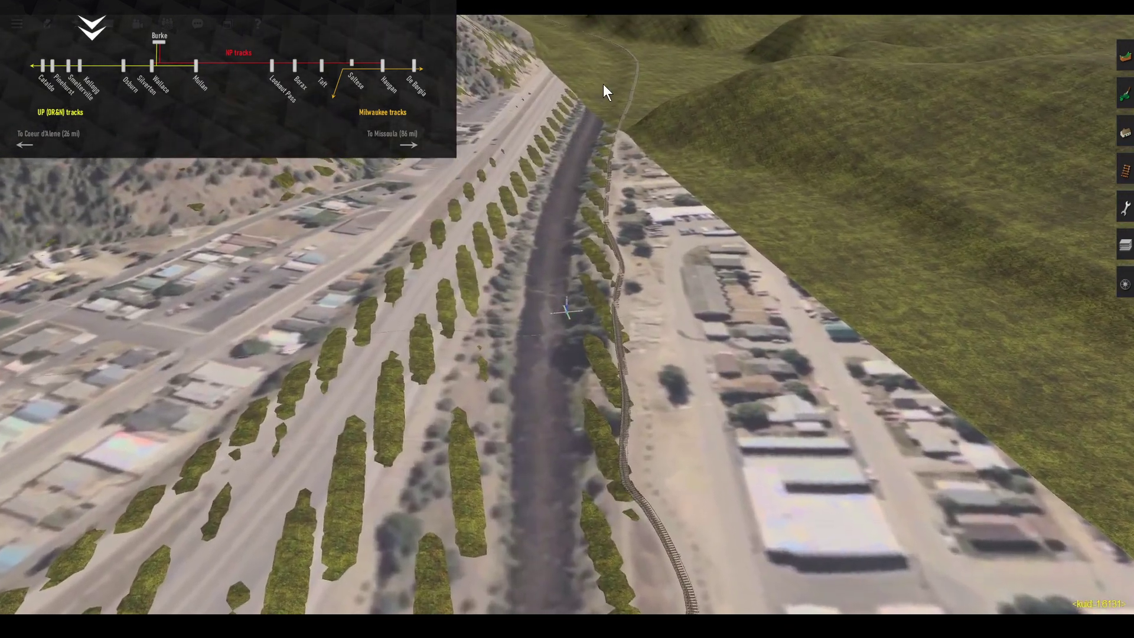
# Step: Follow the track from the river beside the aerial-textured town into the grass-covered valley and examine its course around the hills
pyautogui.moveTo(603, 84); pyautogui.dragTo(600, 122, button='right')
pyautogui.rightClick(600, 122)
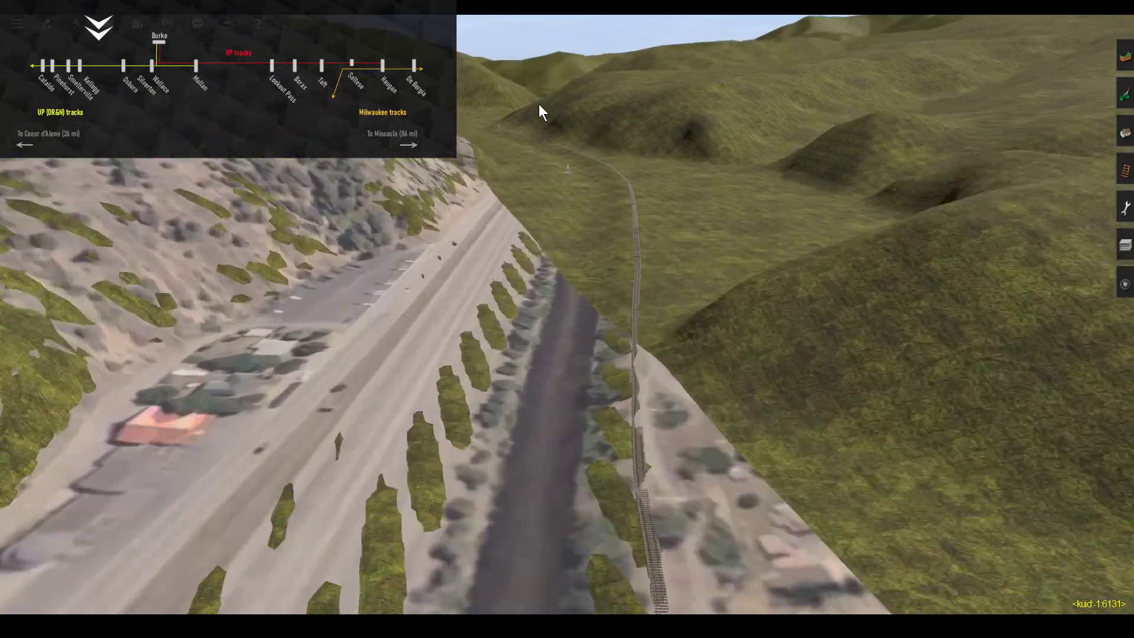
pyautogui.rightClick(537, 118)
pyautogui.rightClick(552, 126)
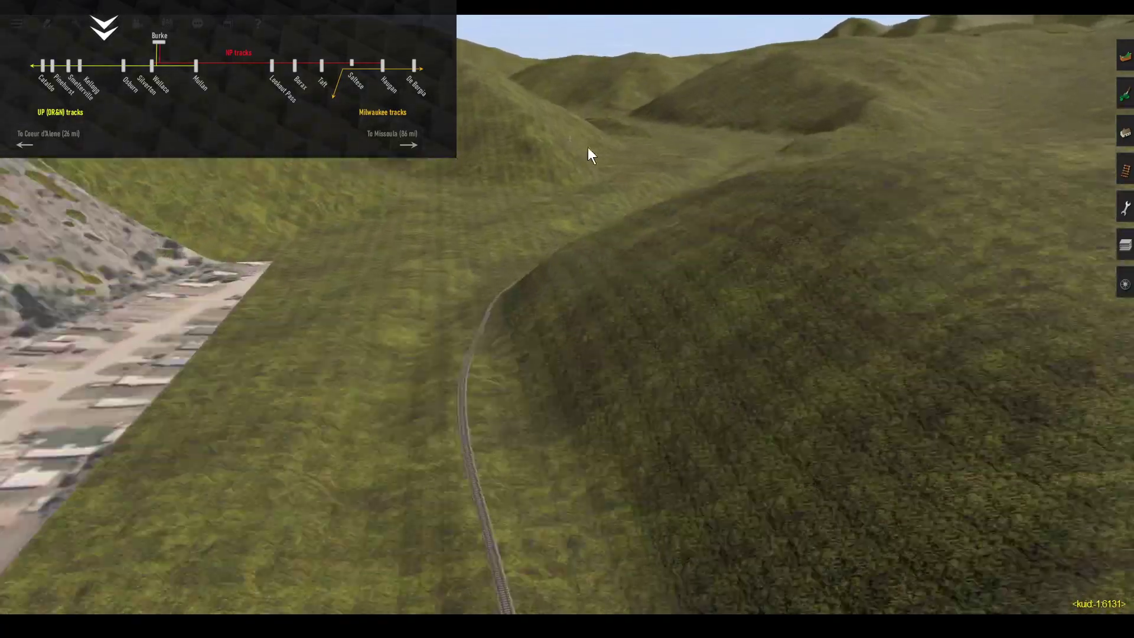
pyautogui.rightClick(587, 147)
pyautogui.rightClick(667, 169)
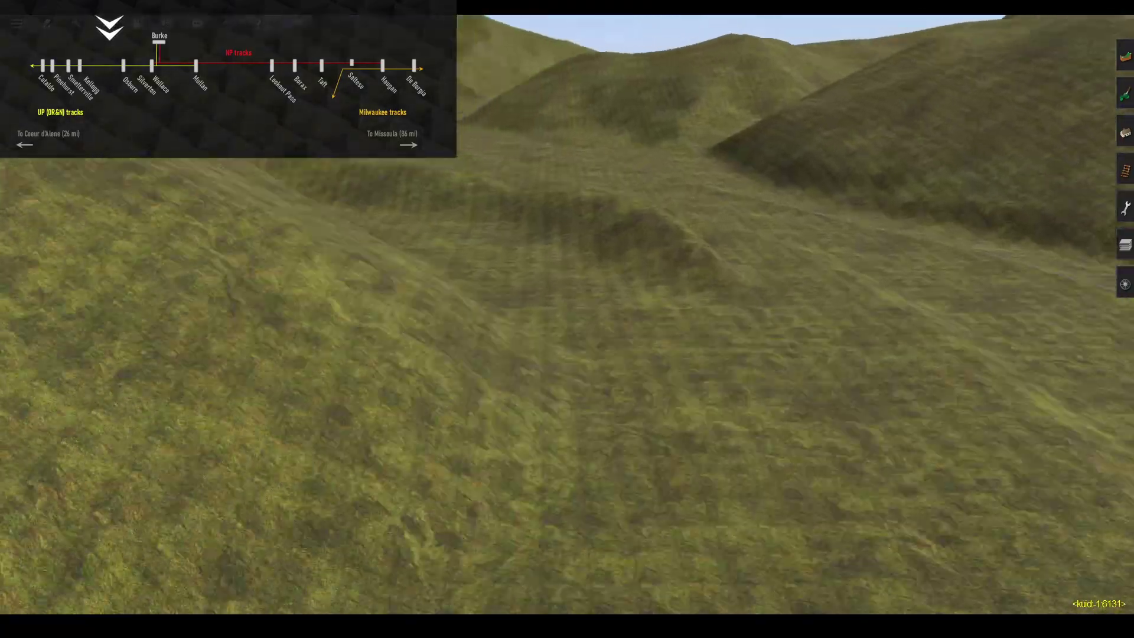
pyautogui.rightClick(512, 115)
pyautogui.rightClick(501, 112)
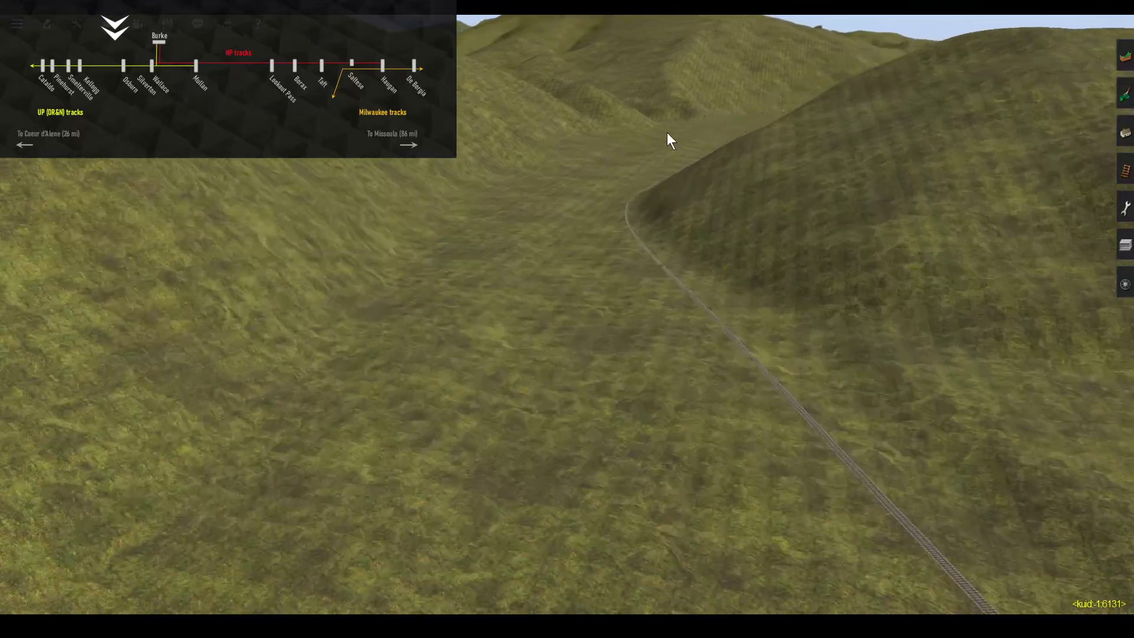
pyautogui.rightClick(667, 132)
pyautogui.rightClick(652, 121)
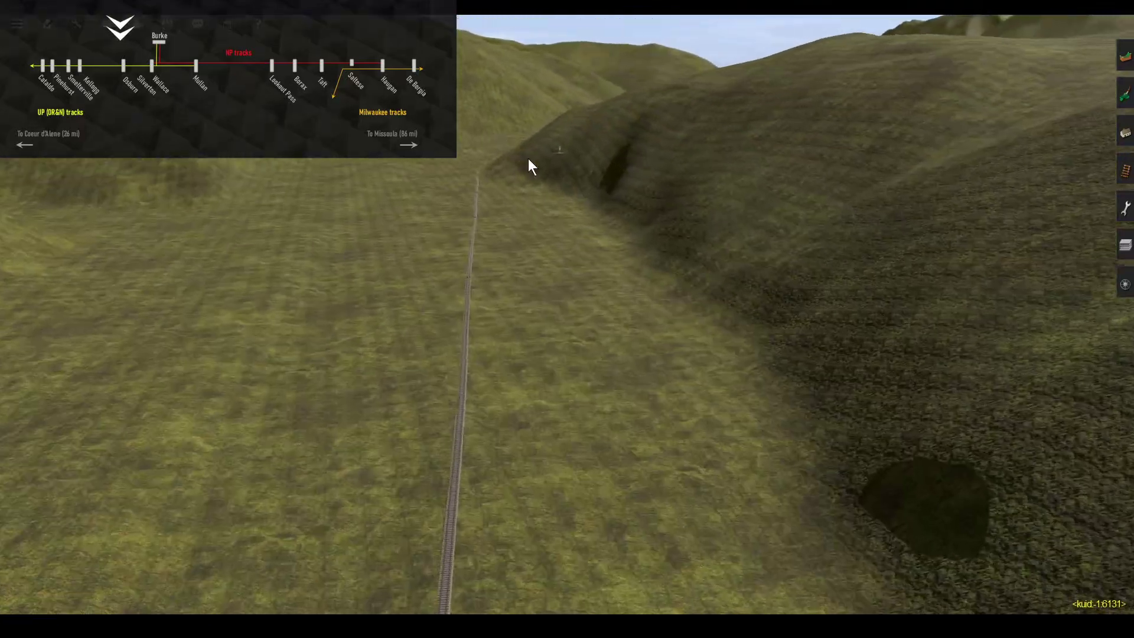
pyautogui.rightClick(528, 158)
pyautogui.rightClick(517, 172)
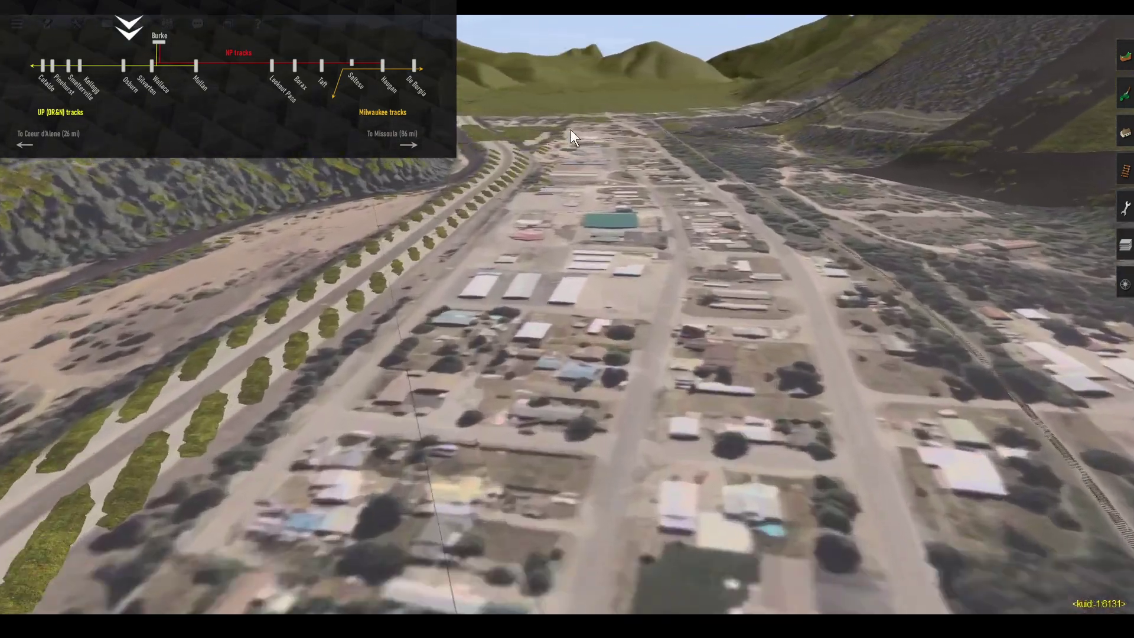
# Step: Follow the line through the next aerial-textured town to Wallace and examine the imagery of its downtown blocks beside the highway
pyautogui.rightClick(638, 122)
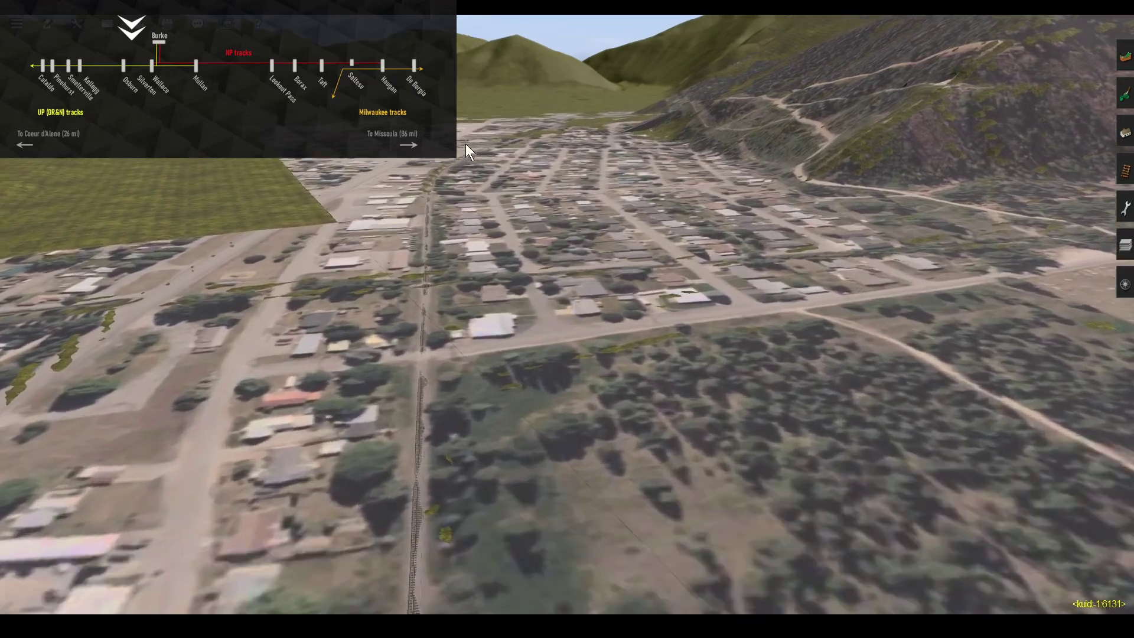
pyautogui.moveTo(466, 144)
pyautogui.mouseDown(button='right')
pyautogui.moveTo(722, 138)
pyautogui.moveTo(830, 155)
pyautogui.moveTo(524, 158)
pyautogui.moveTo(592, 144)
pyautogui.moveTo(512, 176)
pyautogui.moveTo(452, 176)
pyautogui.moveTo(490, 151)
pyautogui.moveTo(733, 155)
pyautogui.moveTo(674, 166)
pyautogui.moveTo(555, 134)
pyautogui.moveTo(590, 195)
pyautogui.moveTo(561, 201)
pyautogui.moveTo(712, 197)
pyautogui.moveTo(881, 284)
pyautogui.moveTo(857, 270)
pyautogui.moveTo(805, 284)
pyautogui.moveTo(625, 367)
pyautogui.moveTo(544, 431)
pyautogui.moveTo(548, 419)
pyautogui.moveTo(391, 410)
pyautogui.moveTo(339, 249)
pyautogui.moveTo(374, 176)
pyautogui.mouseUp(button='right')
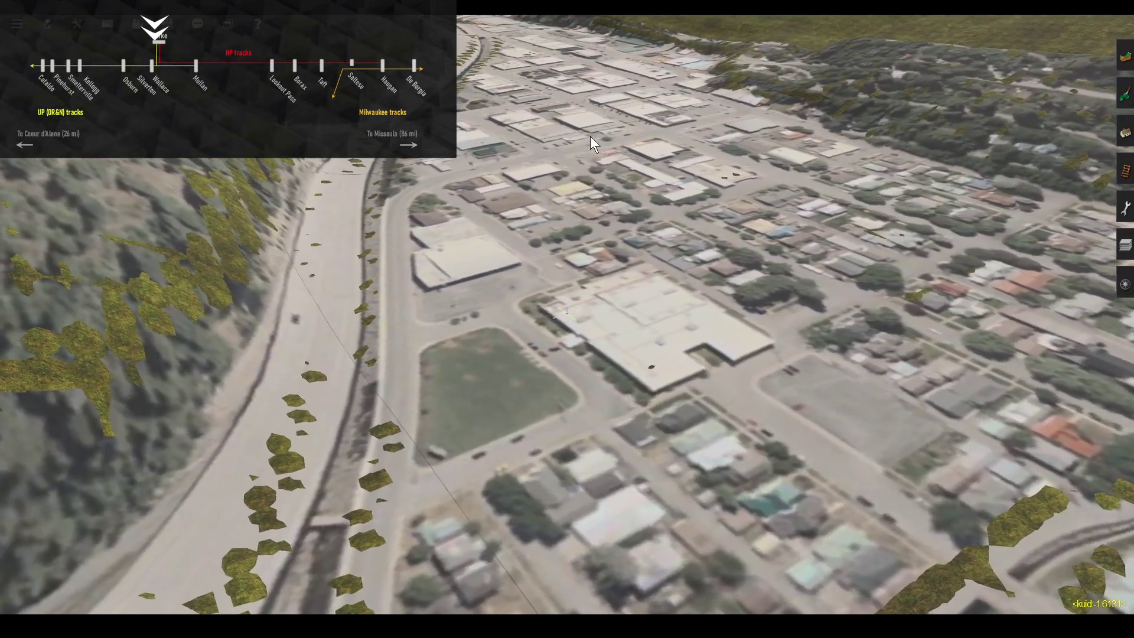
pyautogui.rightClick(589, 135)
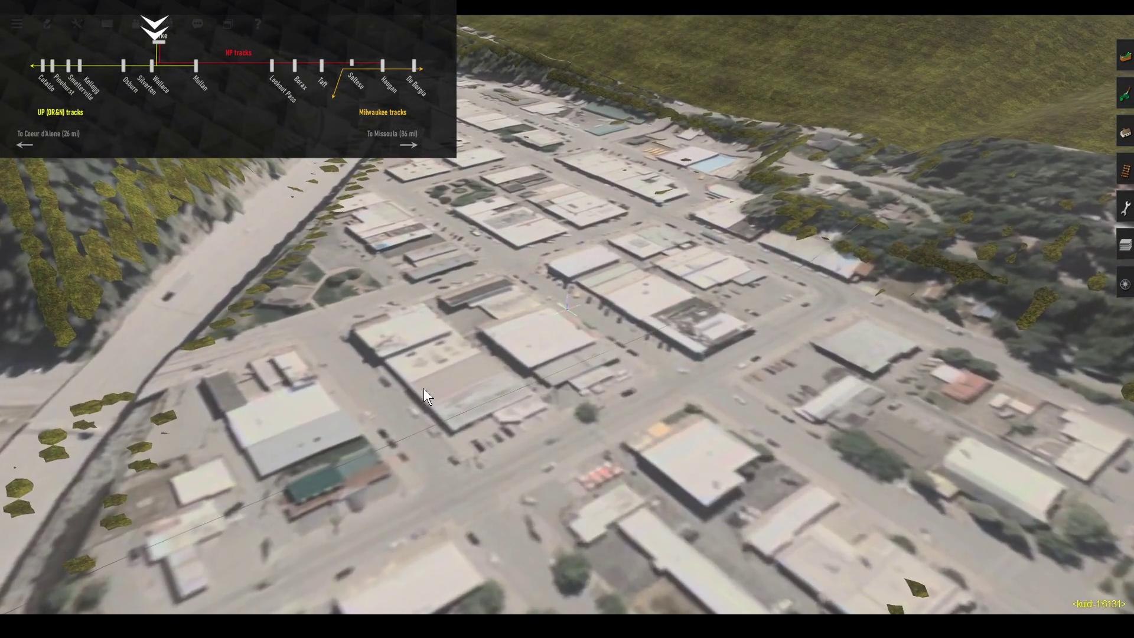
pyautogui.moveTo(426, 378); pyautogui.dragTo(561, 250, button='right')
pyautogui.rightClick(561, 250)
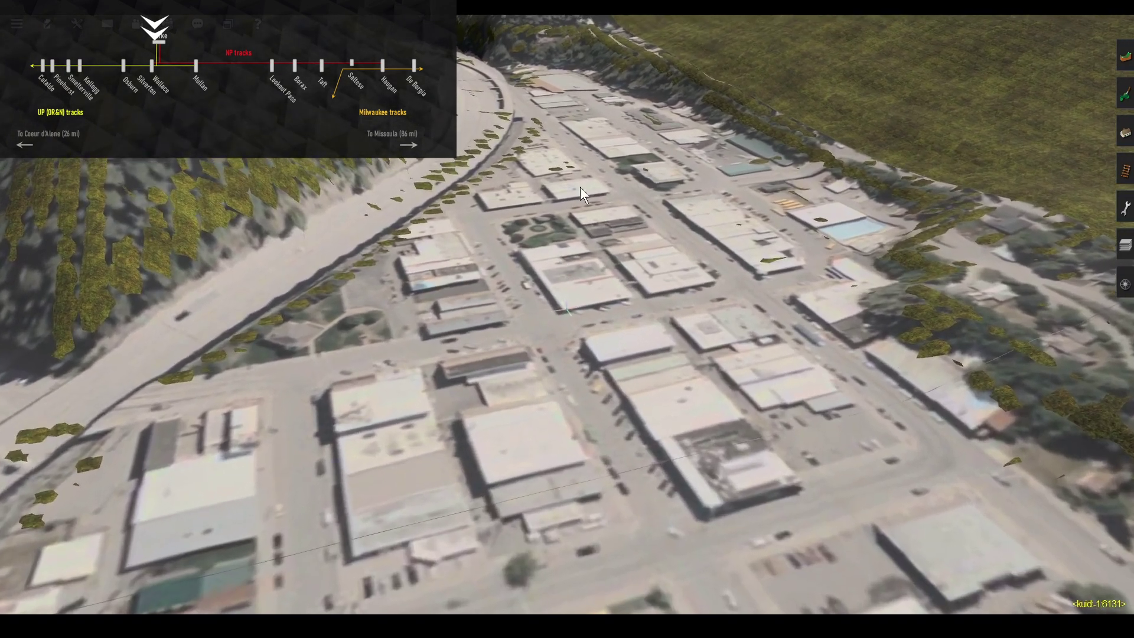
pyautogui.press('Left')
pyautogui.press('Left')
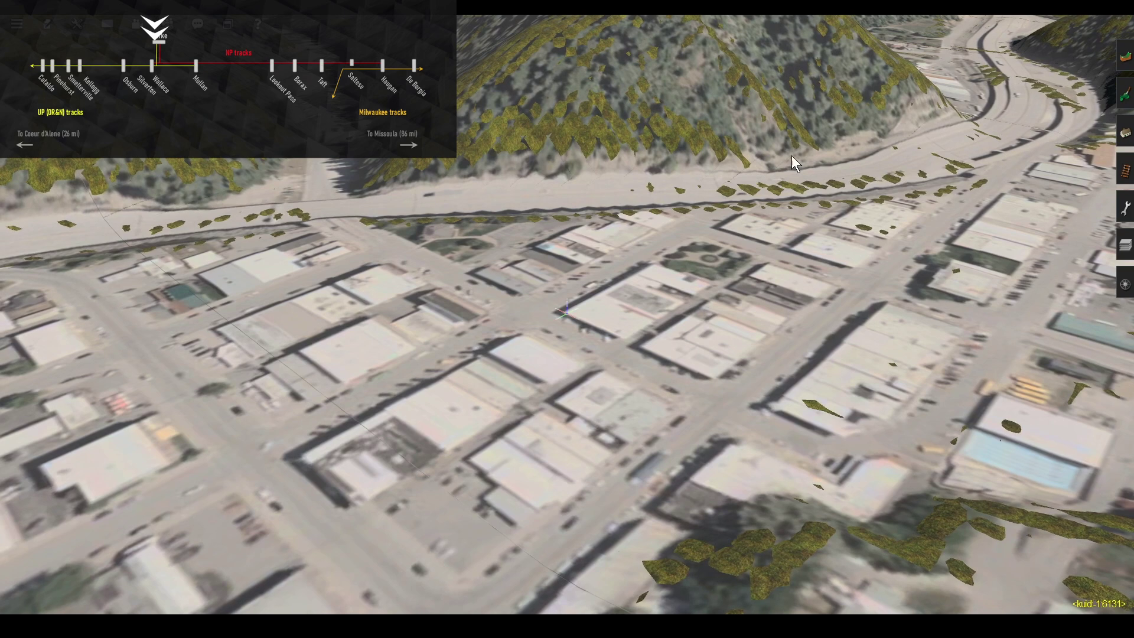
pyautogui.rightClick(791, 154)
pyautogui.press('Left')
pyautogui.rightClick(629, 154)
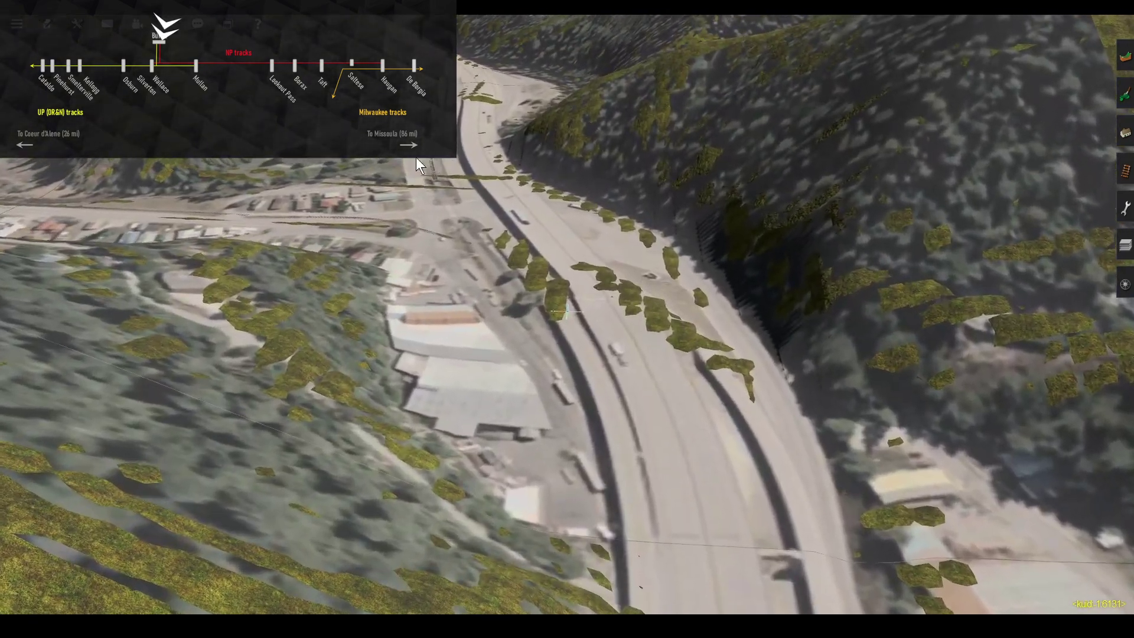
# Step: Follow the Burke branch from the highway near Wallace up the narrow side valley and examine the track across the untextured terrain
pyautogui.press('Left')
pyautogui.rightClick(342, 179)
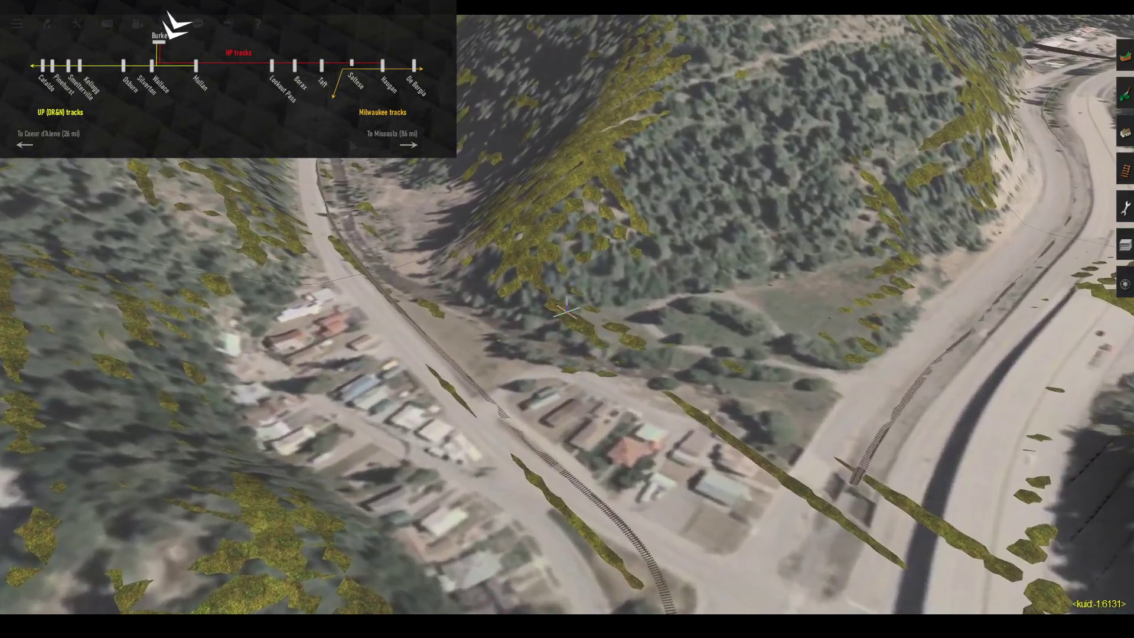
pyautogui.rightClick(349, 142)
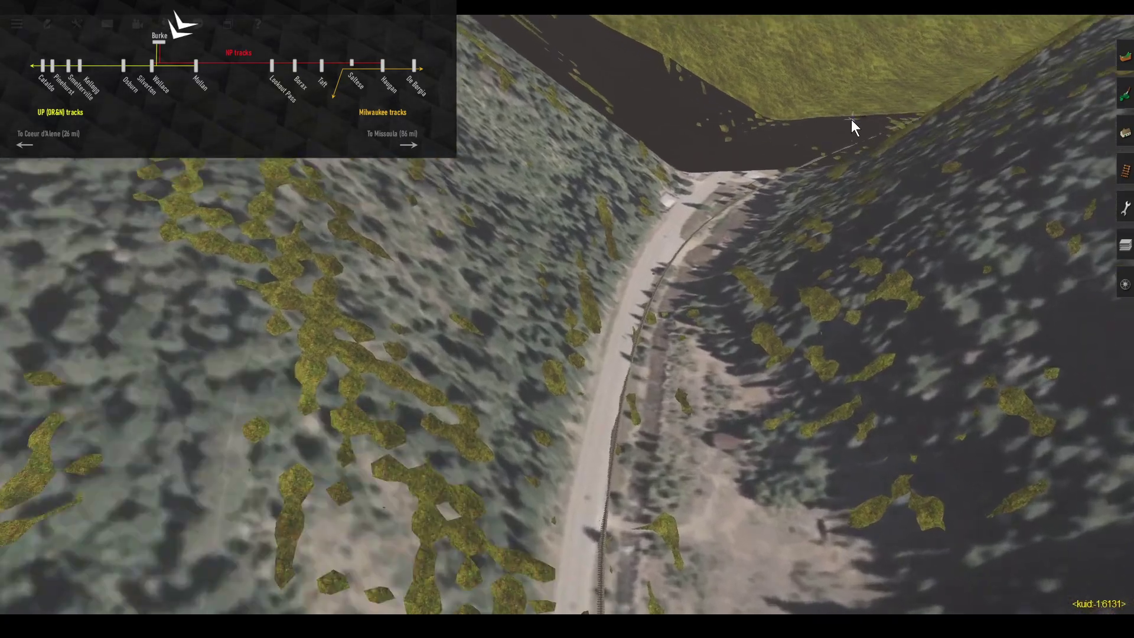
pyautogui.rightClick(852, 119)
pyautogui.press('Right')
pyautogui.rightClick(615, 141)
pyautogui.press('Left')
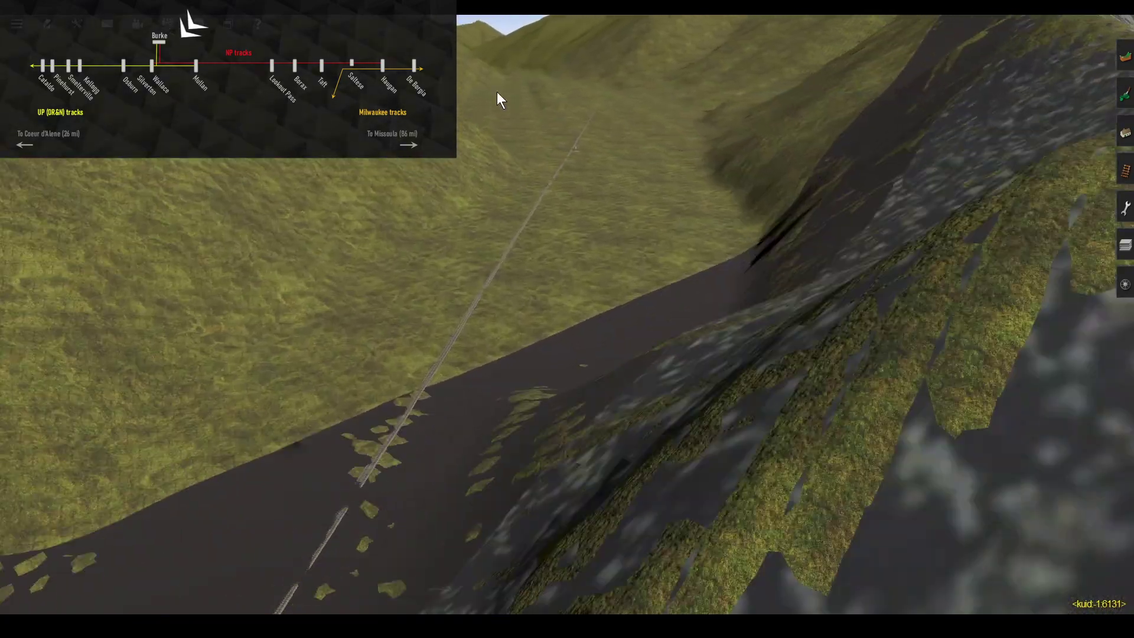
pyautogui.rightClick(497, 91)
pyautogui.rightClick(602, 73)
pyautogui.rightClick(544, 69)
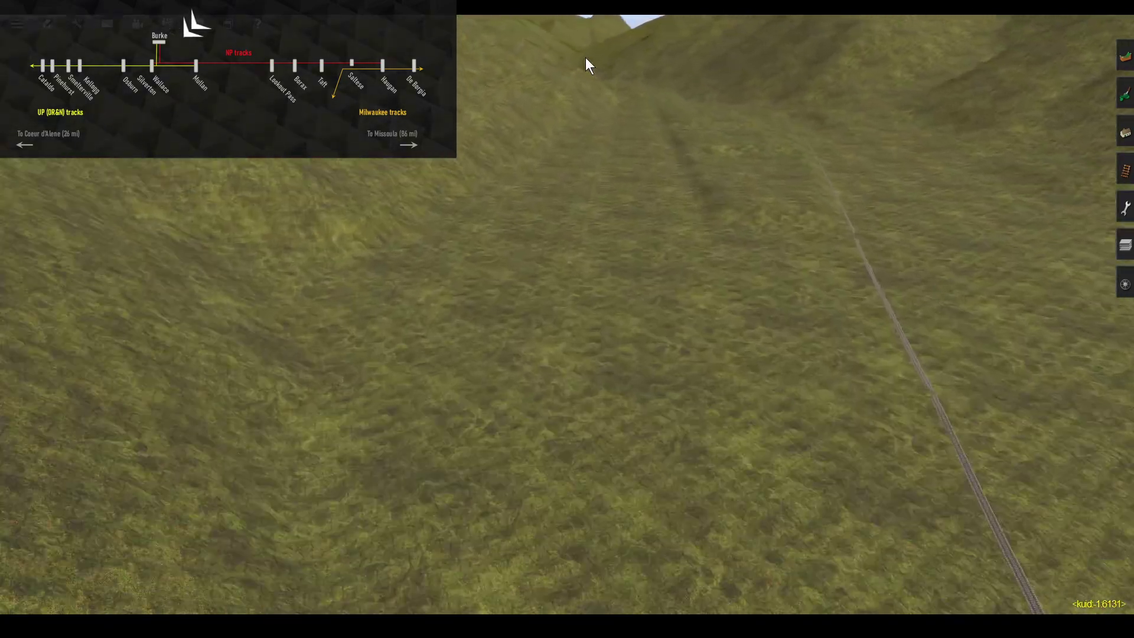
pyautogui.rightClick(561, 57)
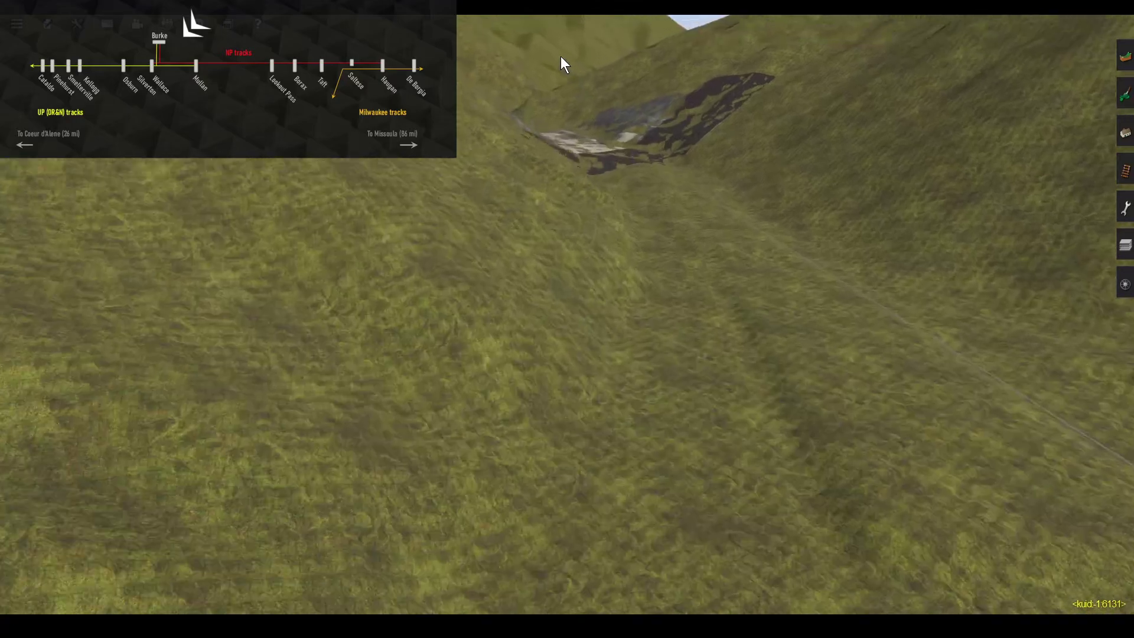
pyautogui.rightClick(572, 56)
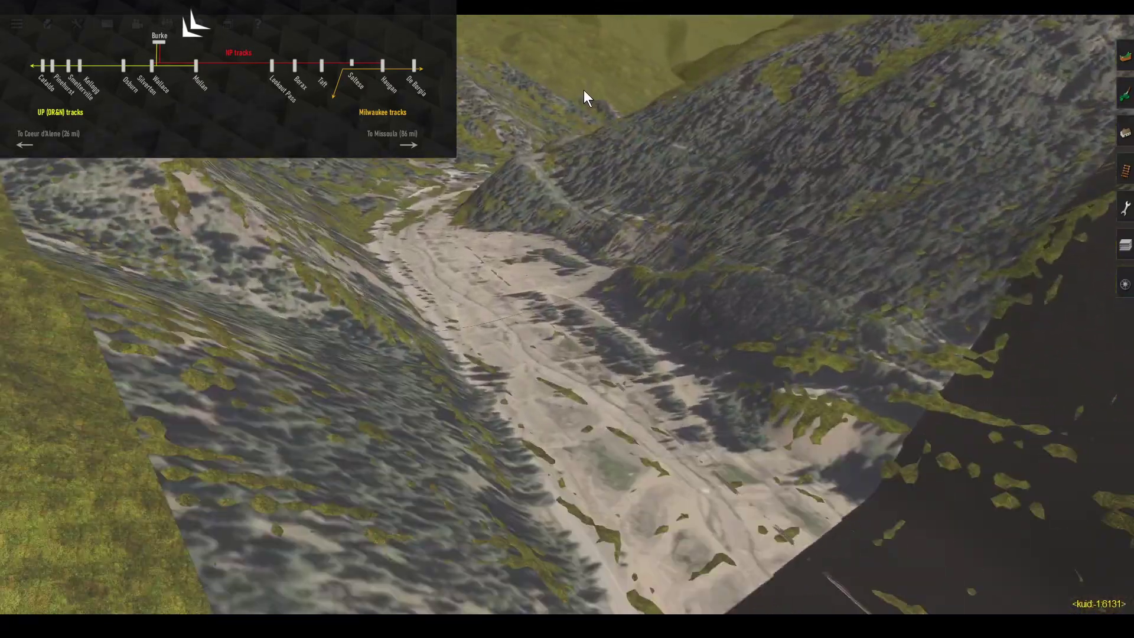
# Step: Examine the Burke branch's alignment with the road and creek through the aerial-textured canyon, past the scattered buildings and steep slopes
pyautogui.rightClick(583, 90)
pyautogui.moveTo(583, 90); pyautogui.dragTo(671, 356, button='right')
pyautogui.press('Left')
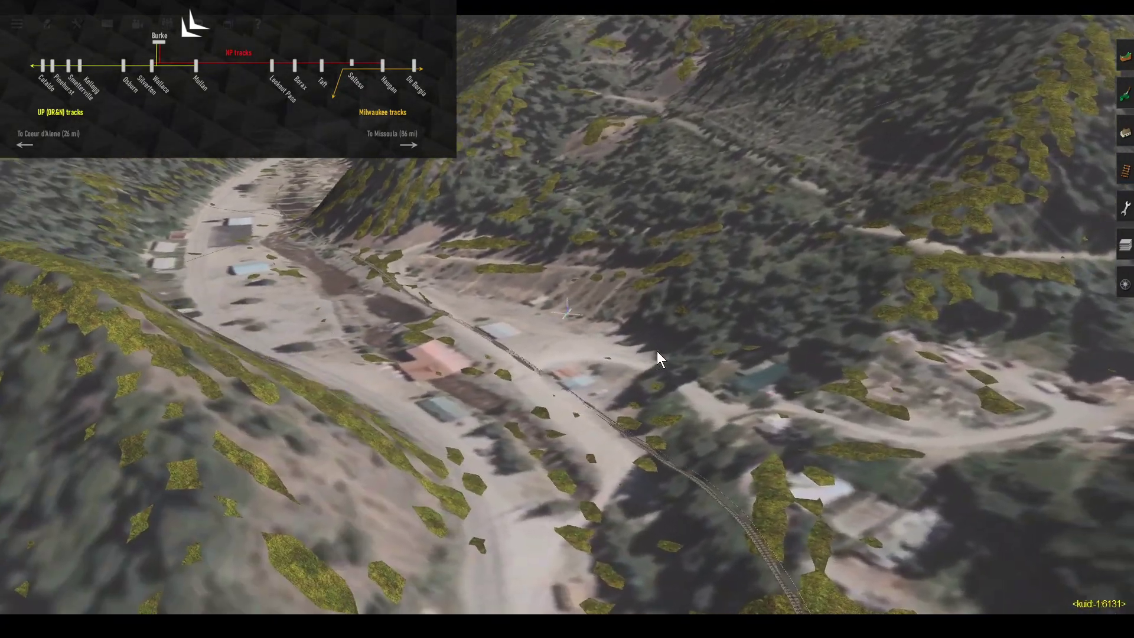
pyautogui.rightClick(398, 234)
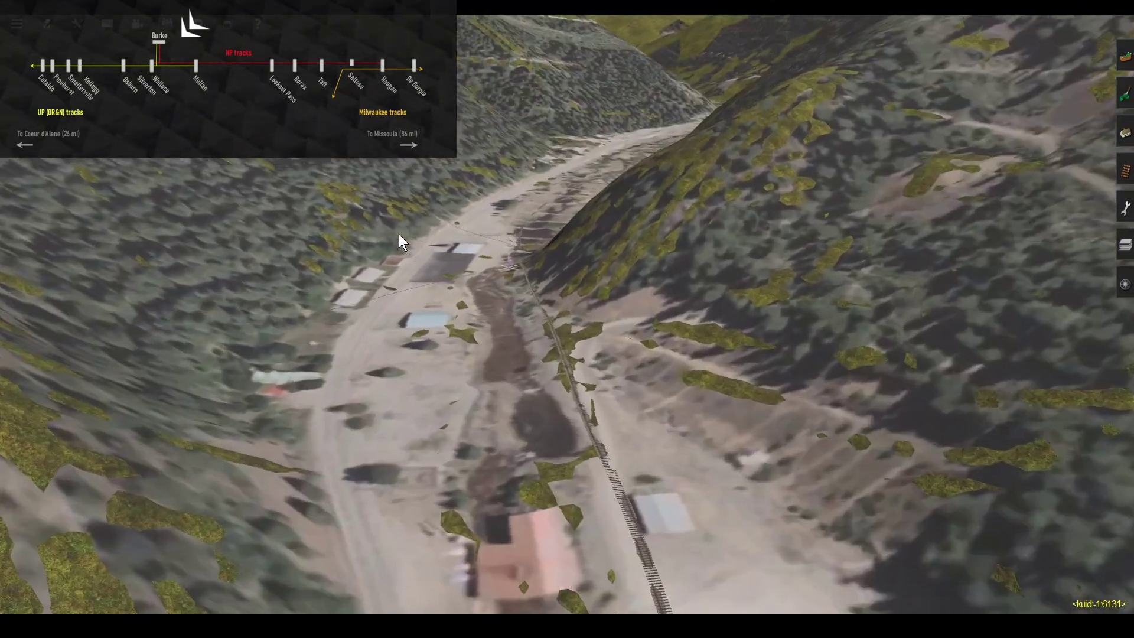
pyautogui.rightClick(627, 163)
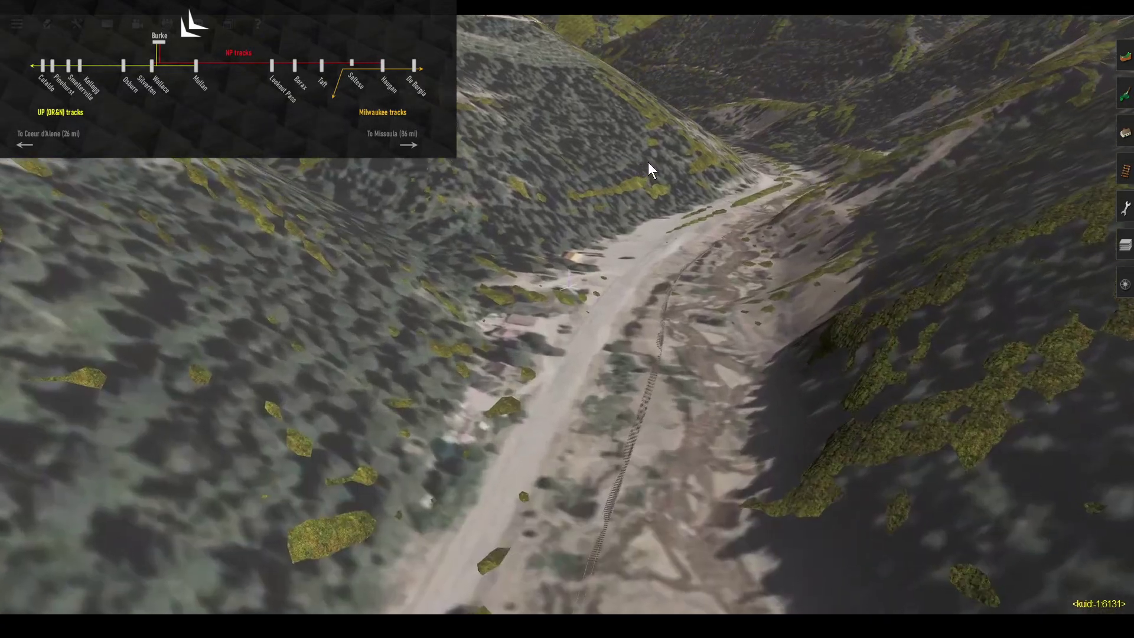
pyautogui.rightClick(686, 140)
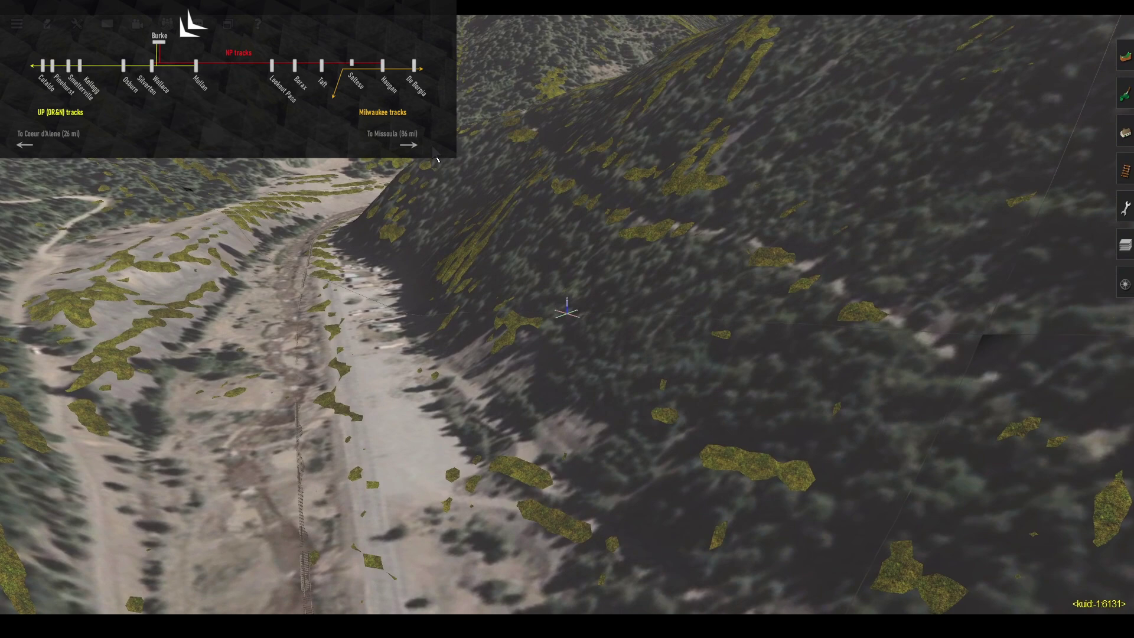
pyautogui.rightClick(432, 147)
pyautogui.rightClick(893, 288)
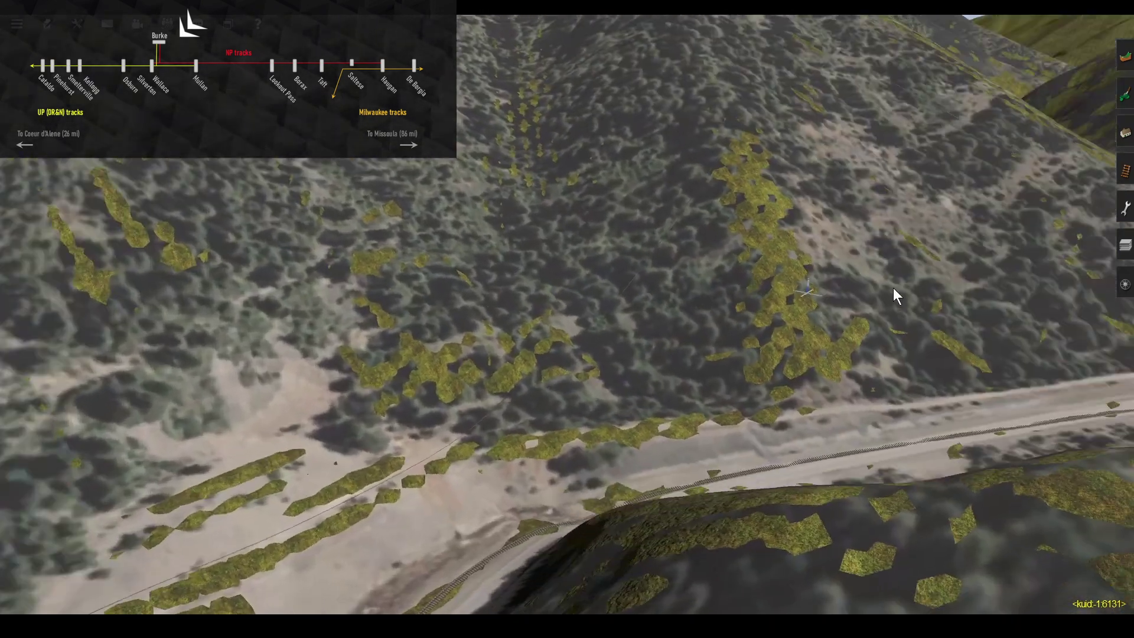
pyautogui.rightClick(782, 173)
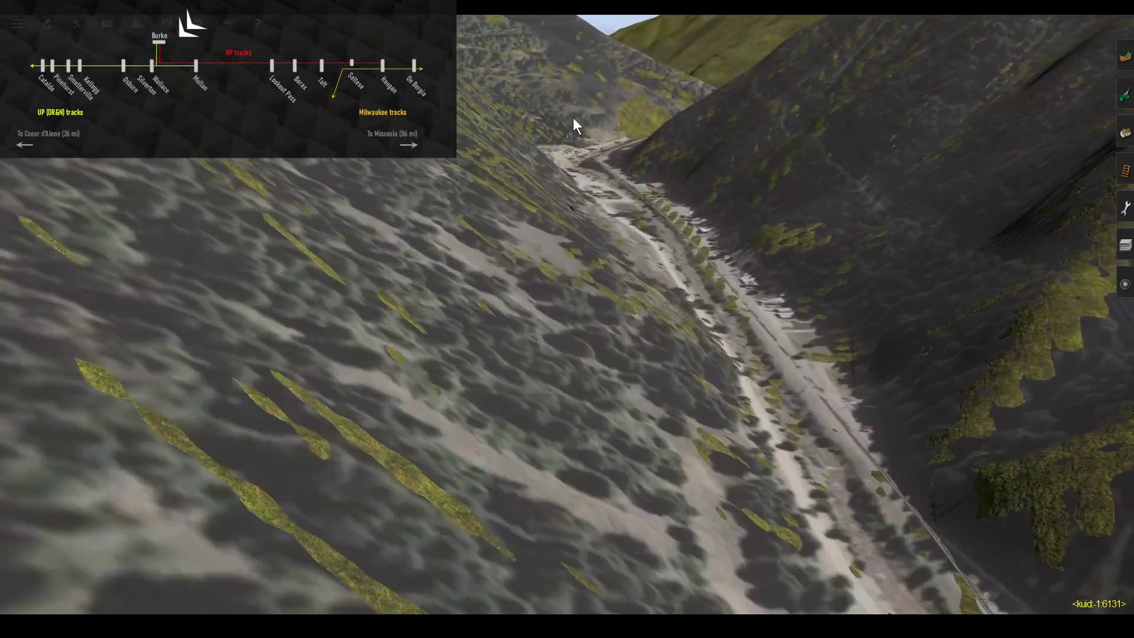
pyautogui.rightClick(573, 118)
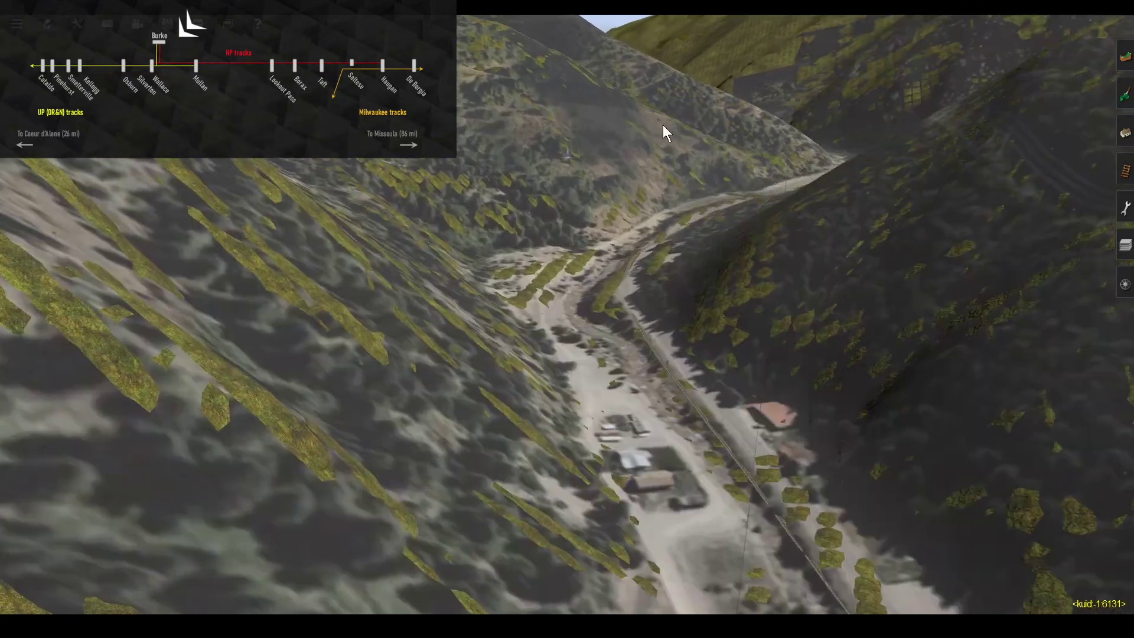
pyautogui.rightClick(762, 154)
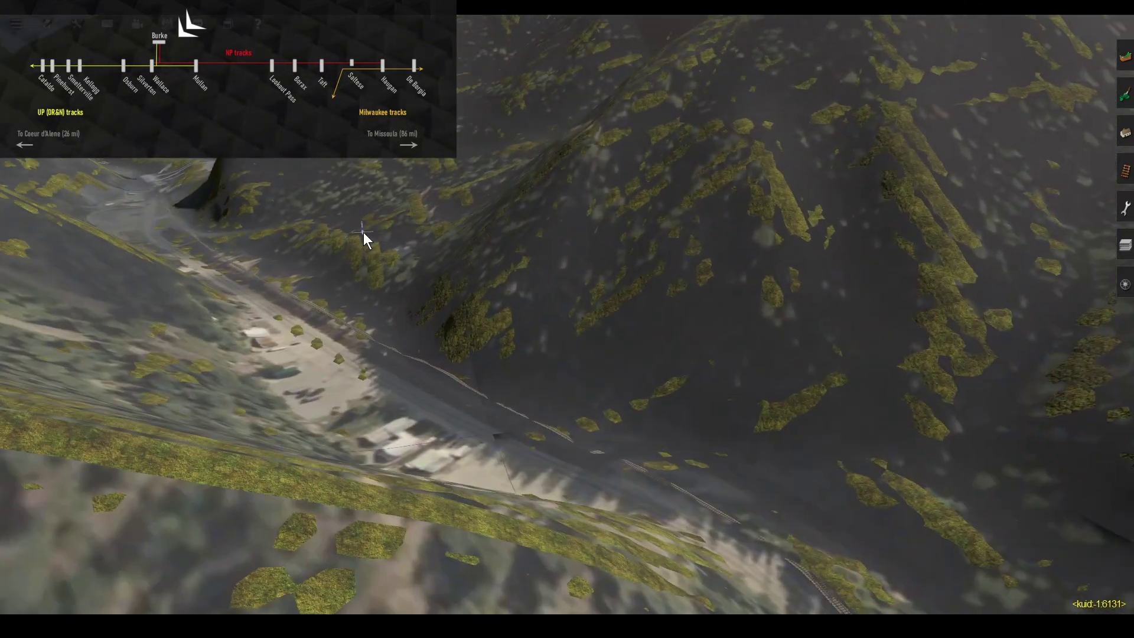
pyautogui.rightClick(363, 232)
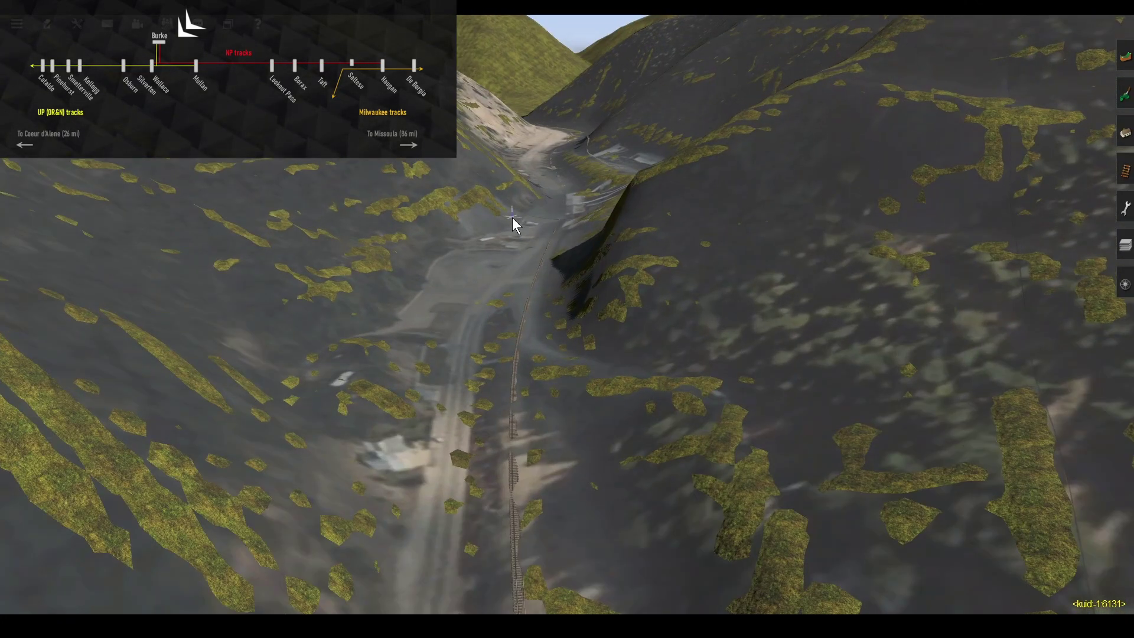
# Step: Inspect the upper end of the branch at Burke, including the canyon buildings from above and the track pieces along the dark slope
pyautogui.rightClick(512, 217)
pyautogui.press('Up')
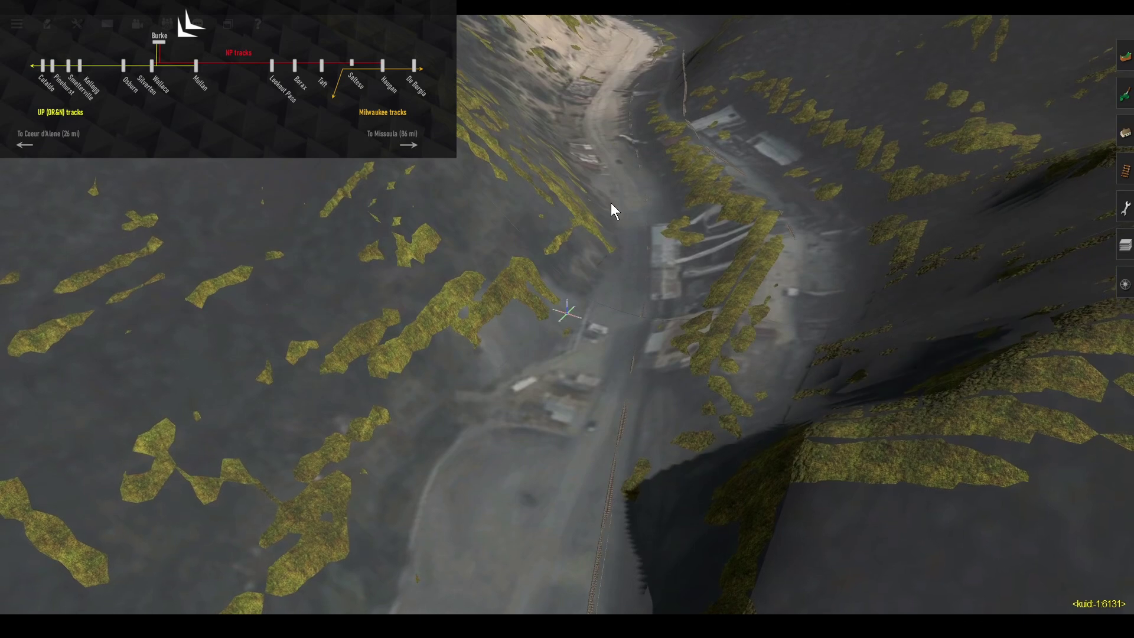
pyautogui.press('Up')
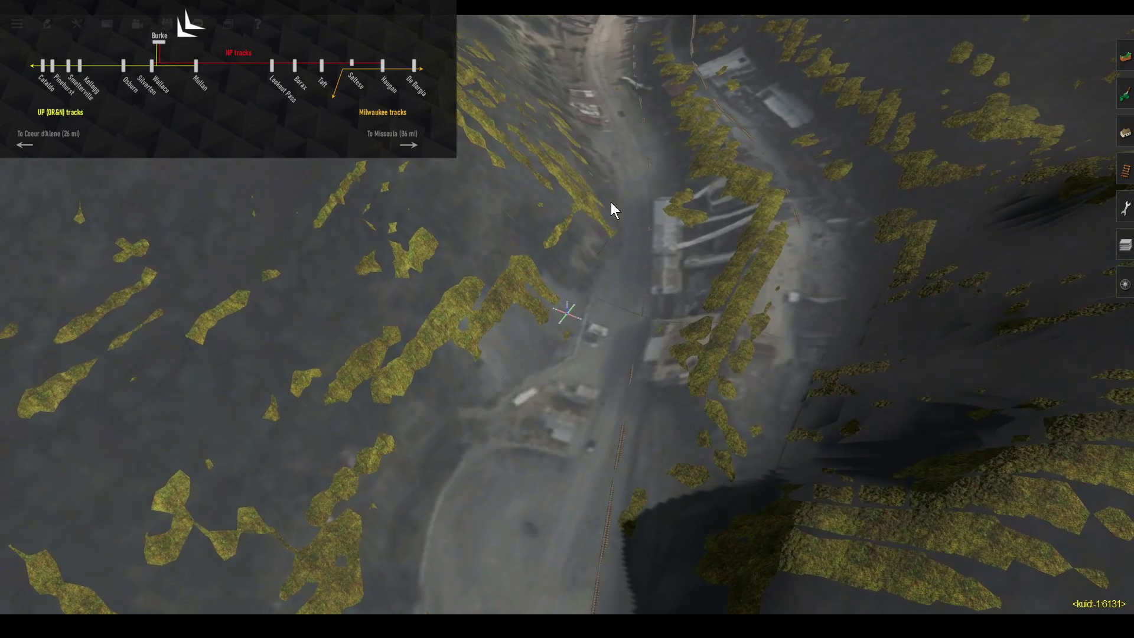
pyautogui.press('Down')
pyautogui.rightClick(621, 185)
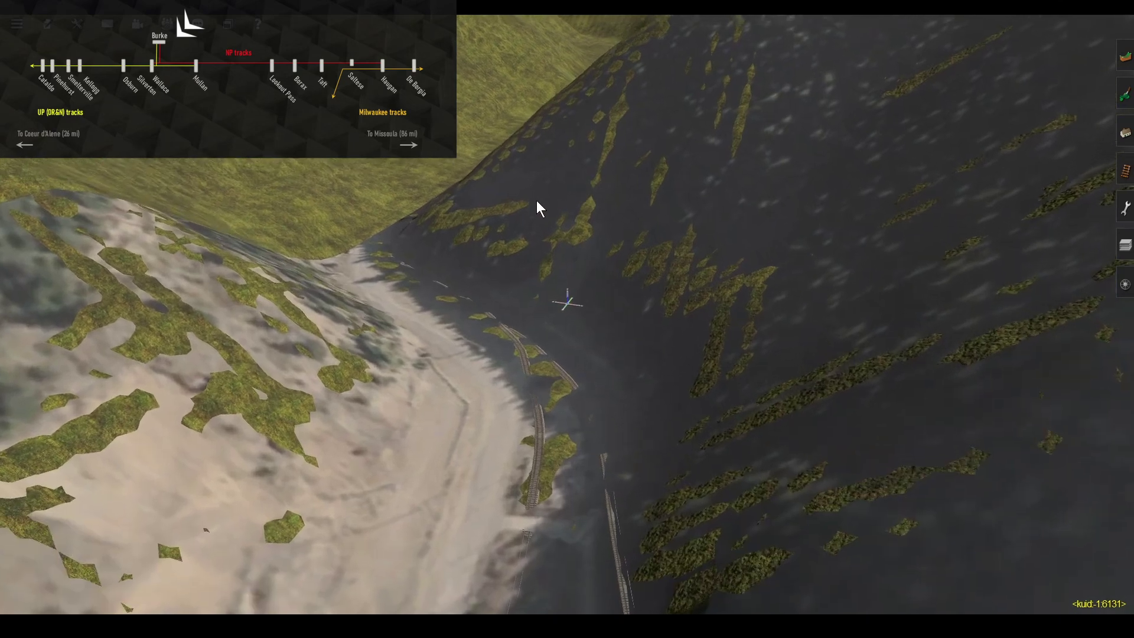
pyautogui.rightClick(459, 293)
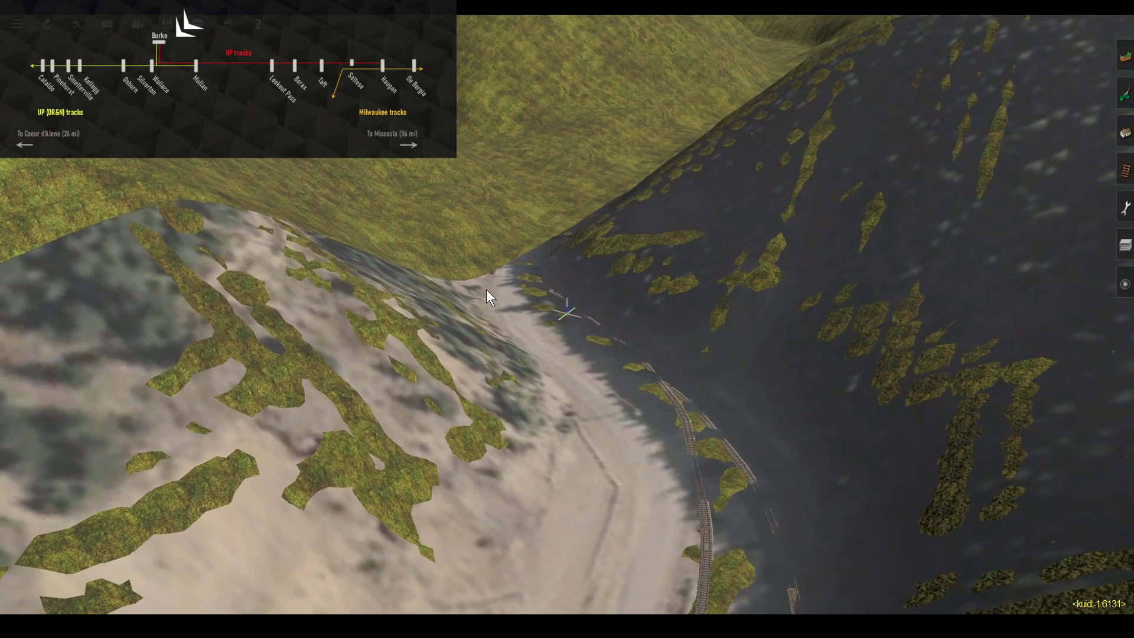
pyautogui.press('Down')
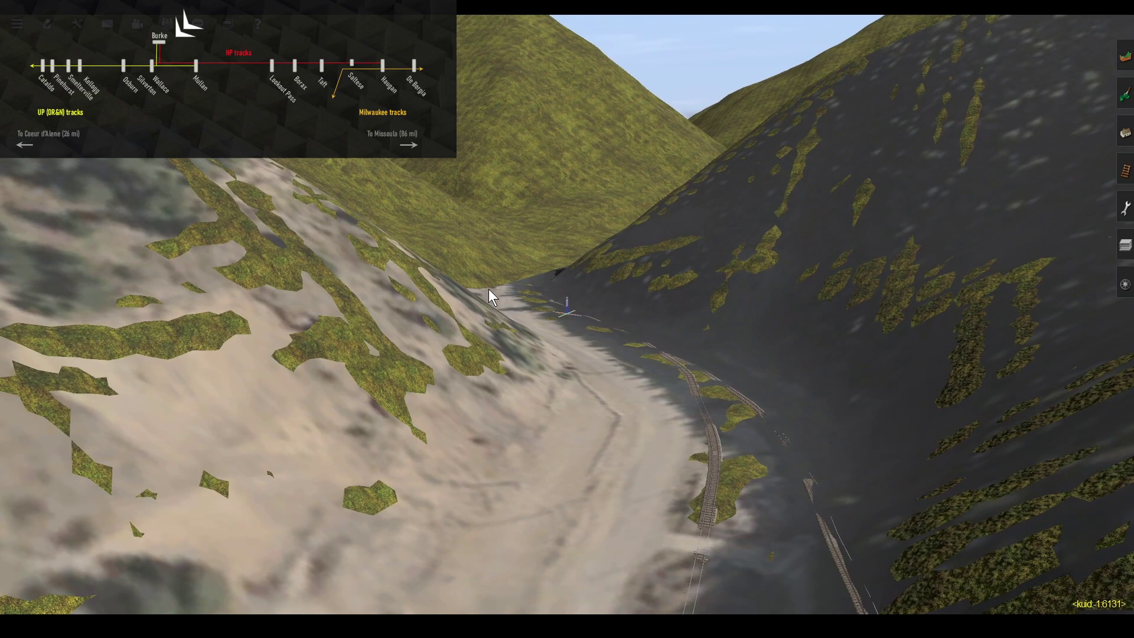
# Step: Follow the main line east from Wallace through the aerial-textured canyon and the untextured valley, examining the track's alignment along the valley floor
pyautogui.rightClick(519, 137)
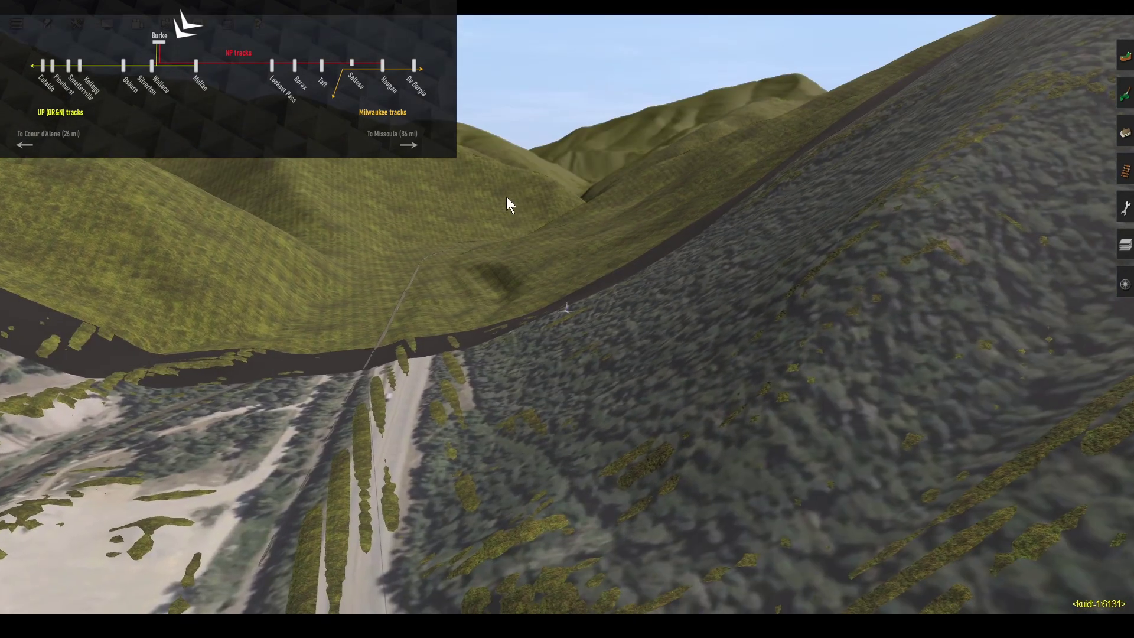
pyautogui.rightClick(507, 203)
pyautogui.rightClick(714, 193)
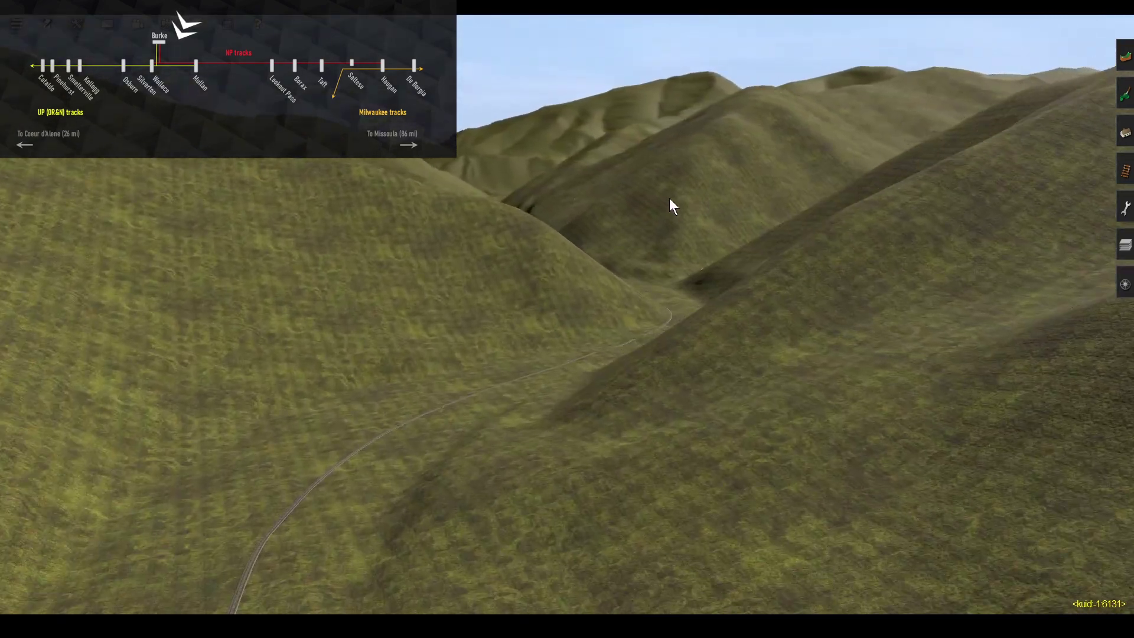
pyautogui.rightClick(668, 197)
pyautogui.rightClick(529, 186)
pyautogui.rightClick(529, 186)
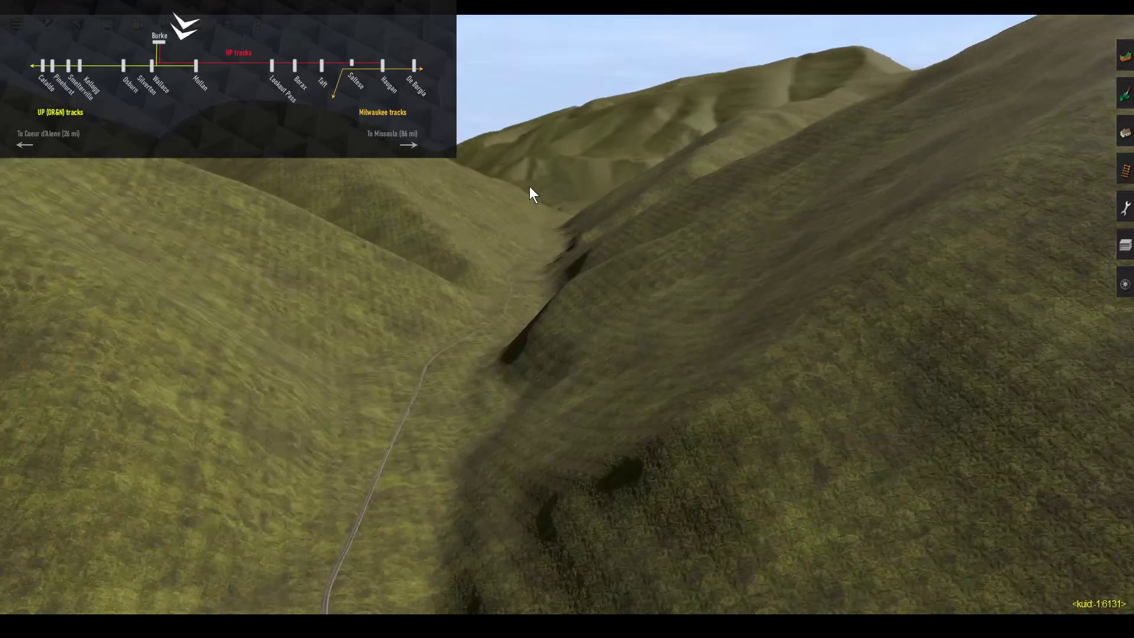
pyautogui.rightClick(552, 196)
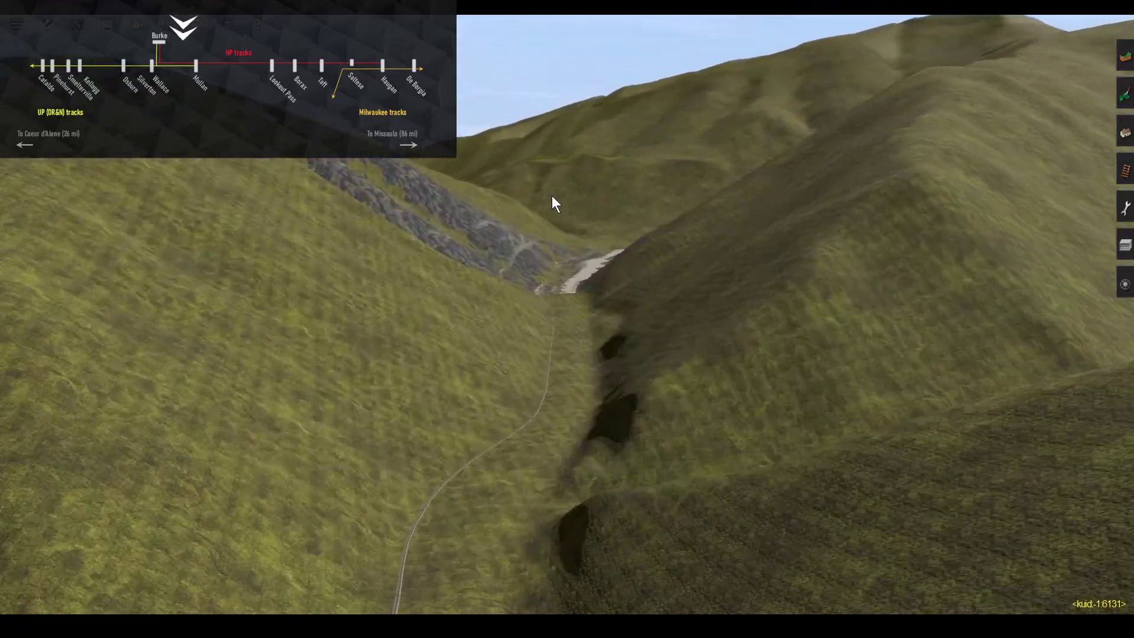
pyautogui.moveTo(551, 196); pyautogui.dragTo(324, 299, button='right')
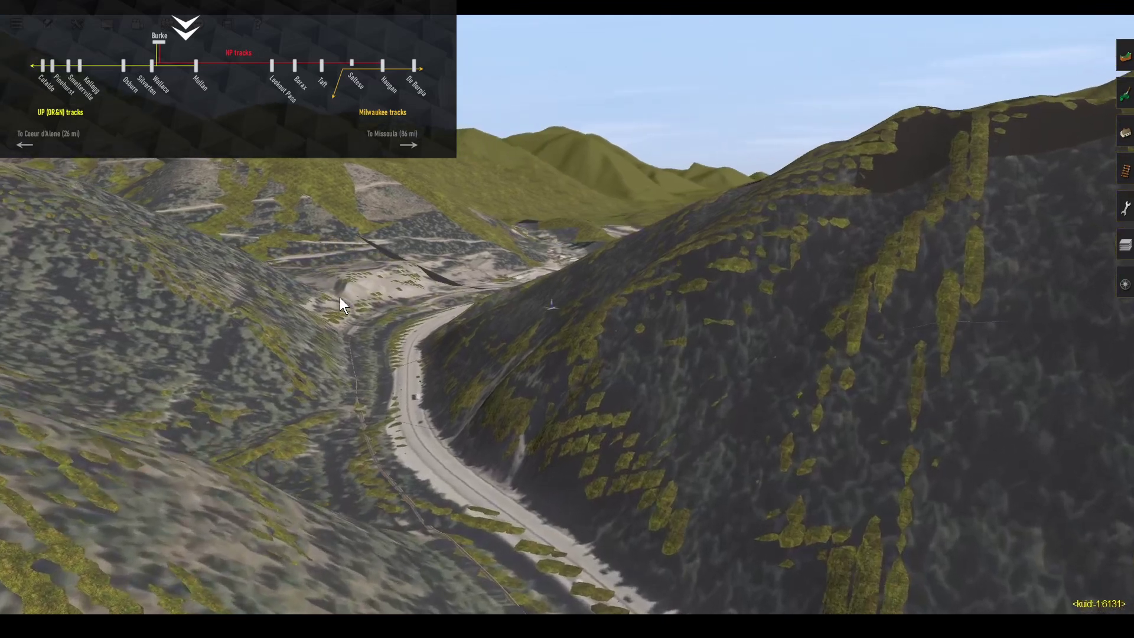
# Step: Inspect the aerial imagery around Mullan, including the highway curve, the track around the wooded hill, the town blocks and the industrial buildings
pyautogui.press('Right')
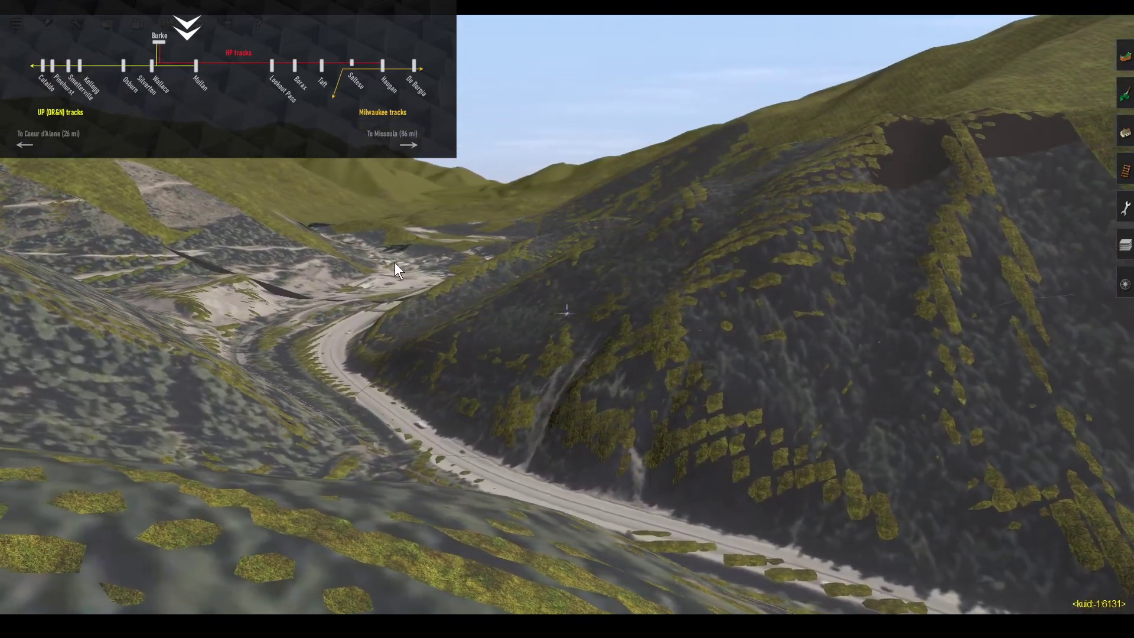
pyautogui.rightClick(394, 262)
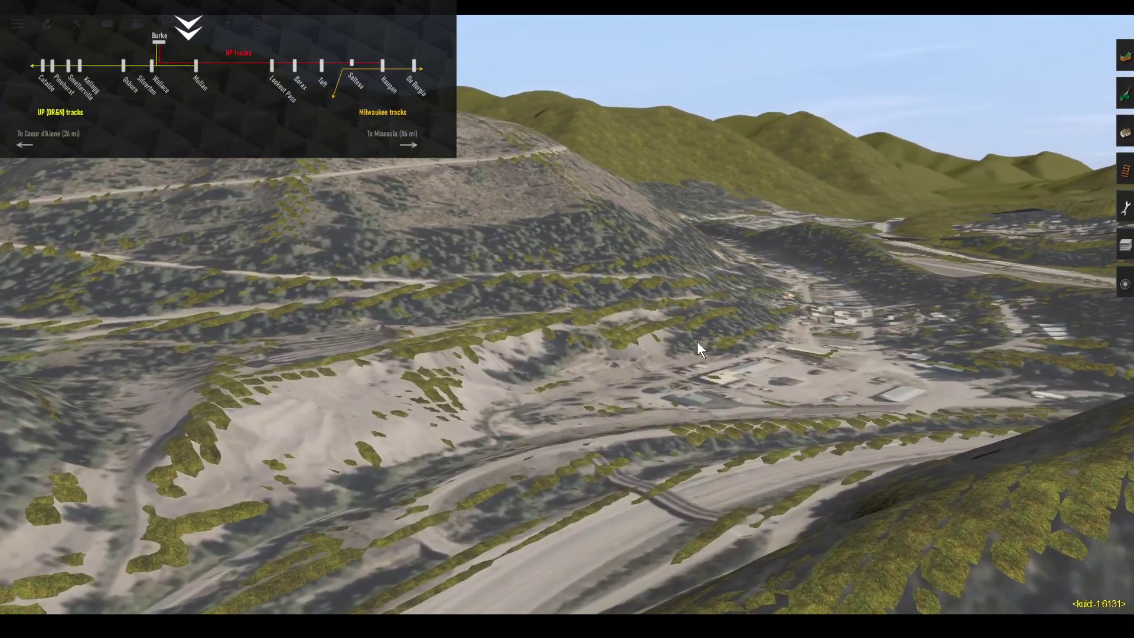
pyautogui.press('Right')
pyautogui.rightClick(790, 321)
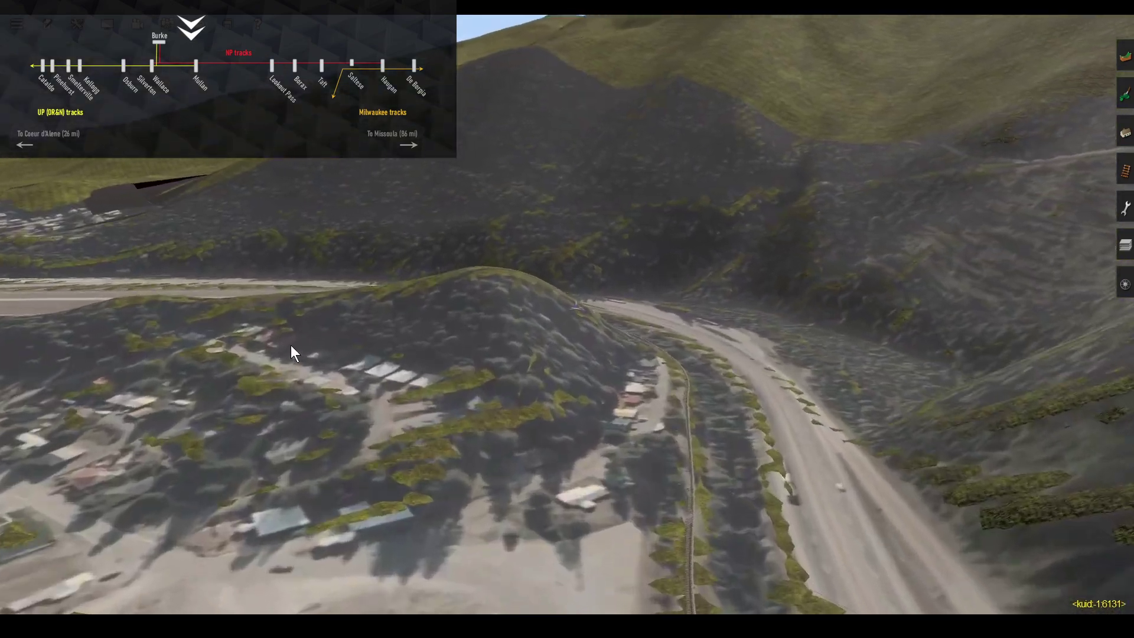
pyautogui.rightClick(282, 321)
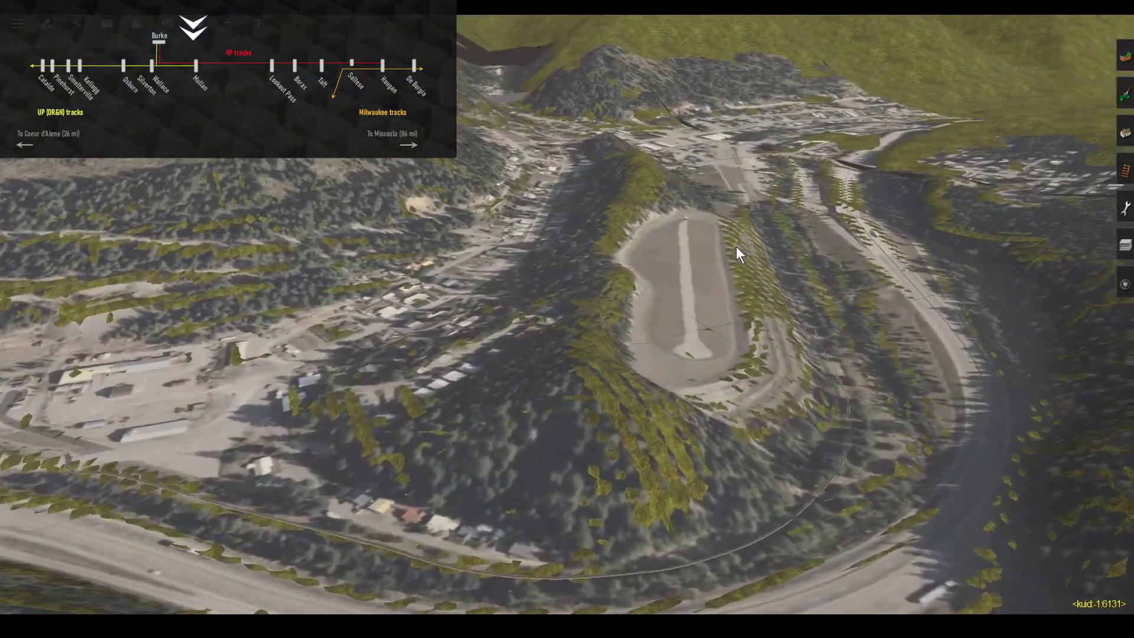
pyautogui.moveTo(735, 246); pyautogui.dragTo(655, 147, button='right')
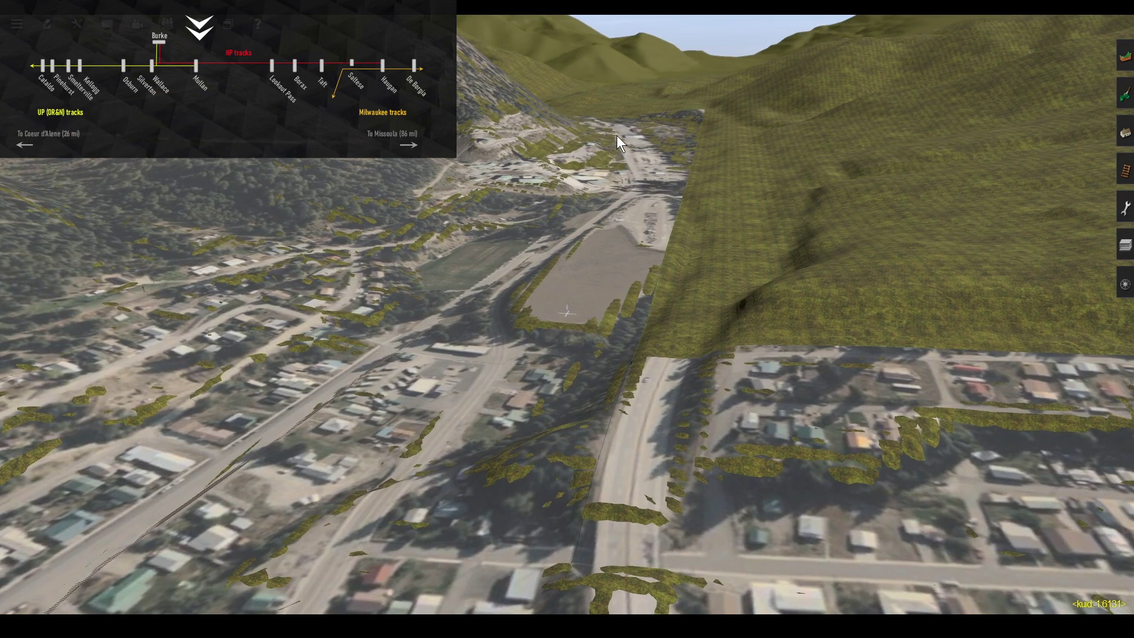
pyautogui.moveTo(617, 136); pyautogui.dragTo(579, 209, button='right')
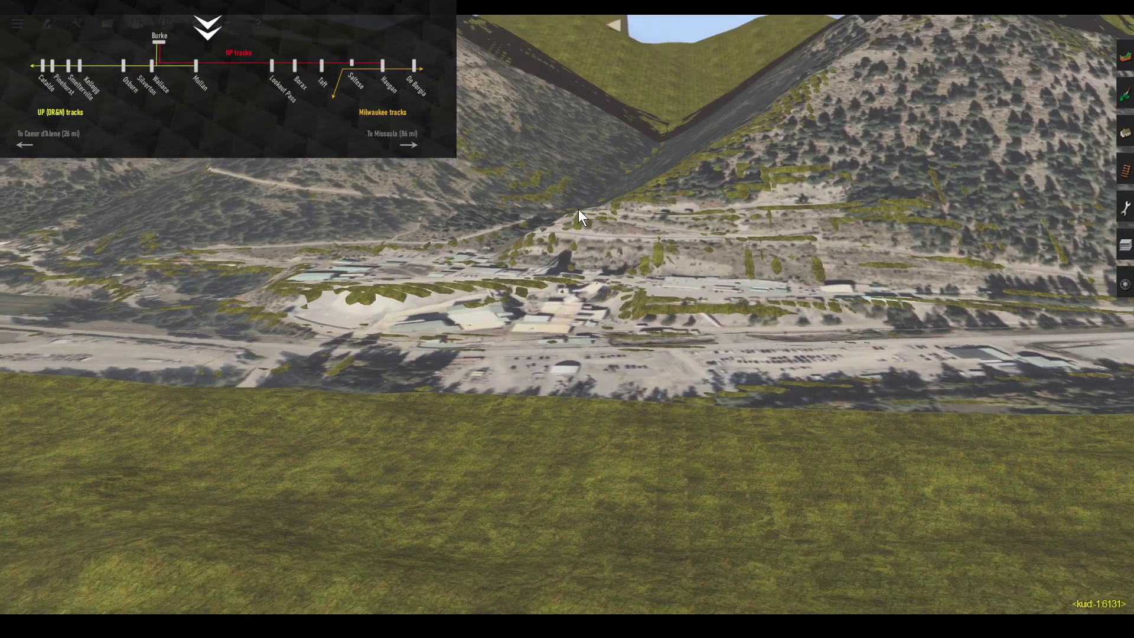
# Step: Examine the winding track alignments over the untextured hills between Mullan and Lookout Pass
pyautogui.moveTo(951, 228); pyautogui.dragTo(661, 162, button='right')
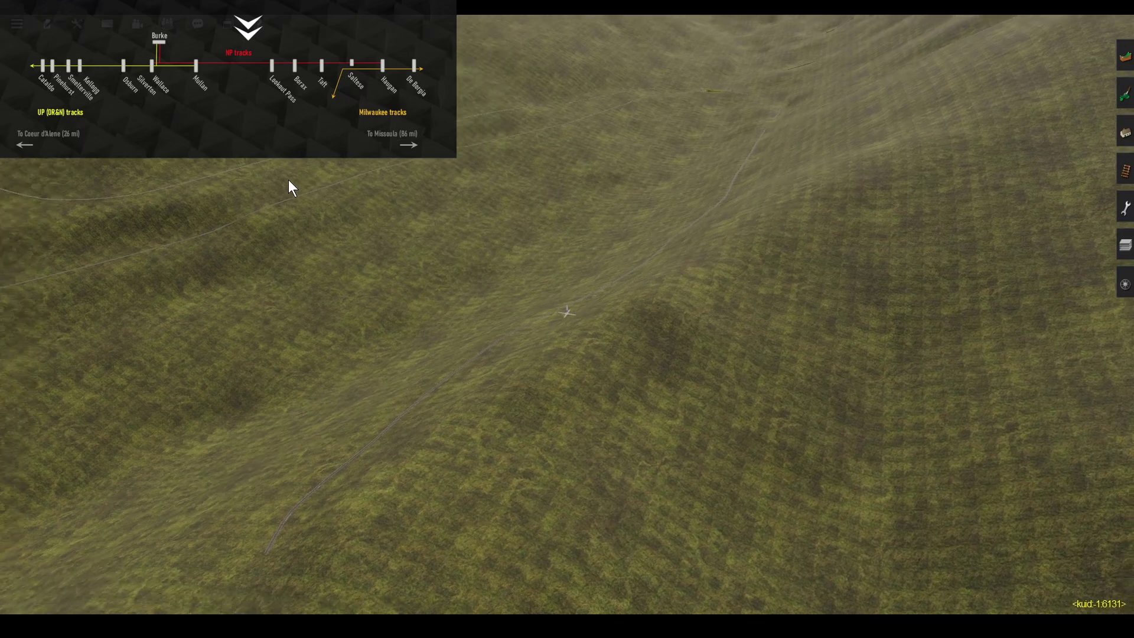
pyautogui.moveTo(289, 181); pyautogui.dragTo(315, 168, button='right')
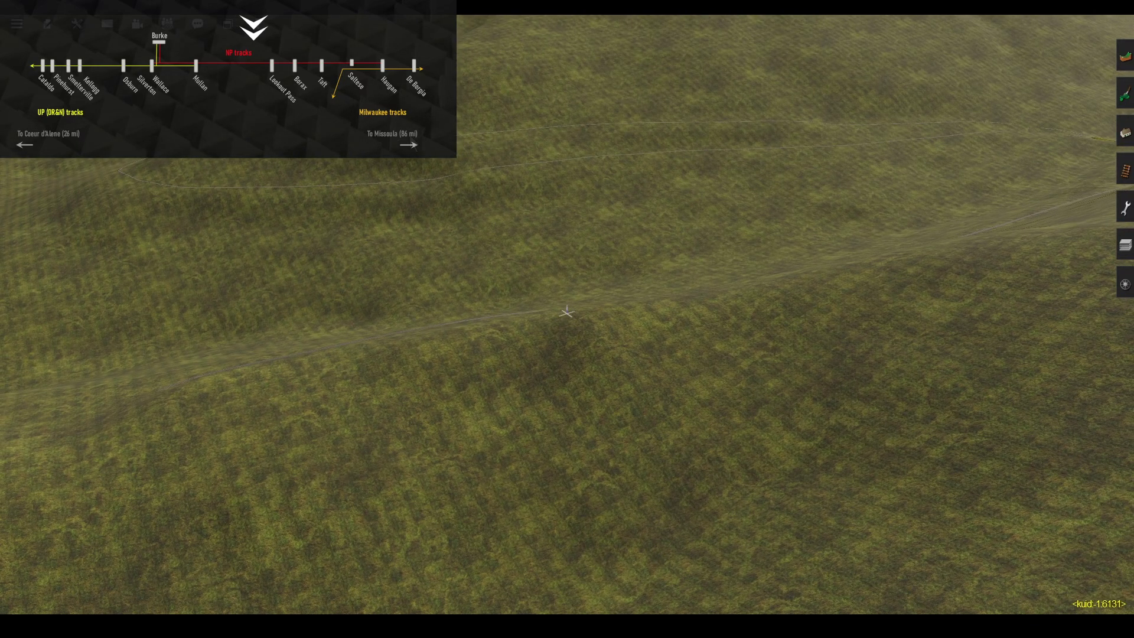
pyautogui.moveTo(315, 168); pyautogui.dragTo(302, 130, button='right')
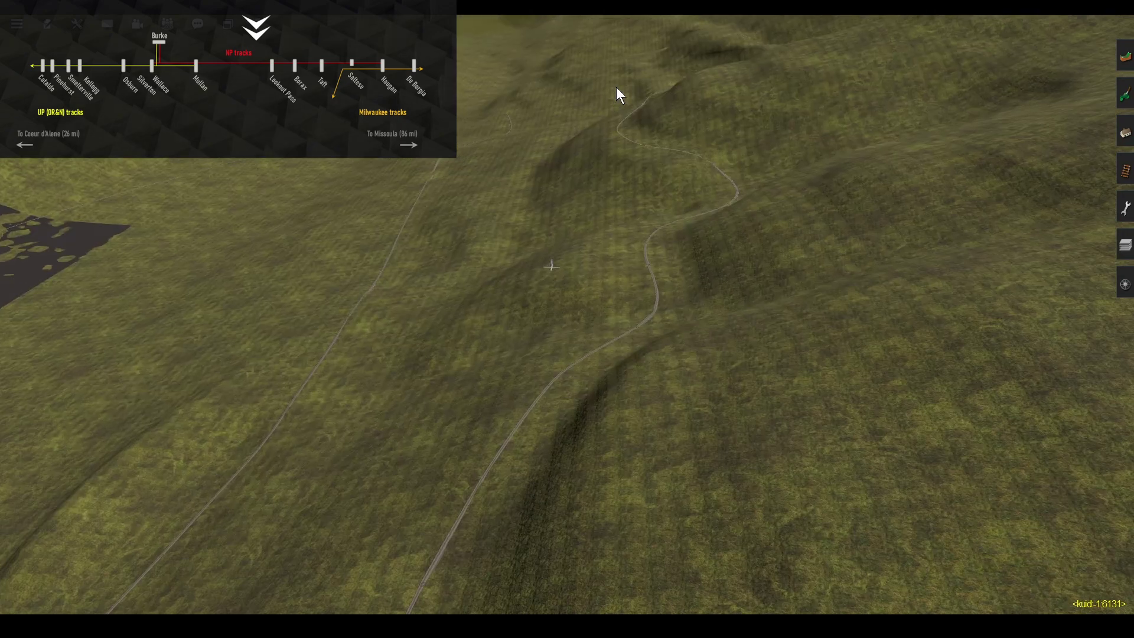
pyautogui.rightClick(640, 84)
pyautogui.rightClick(658, 78)
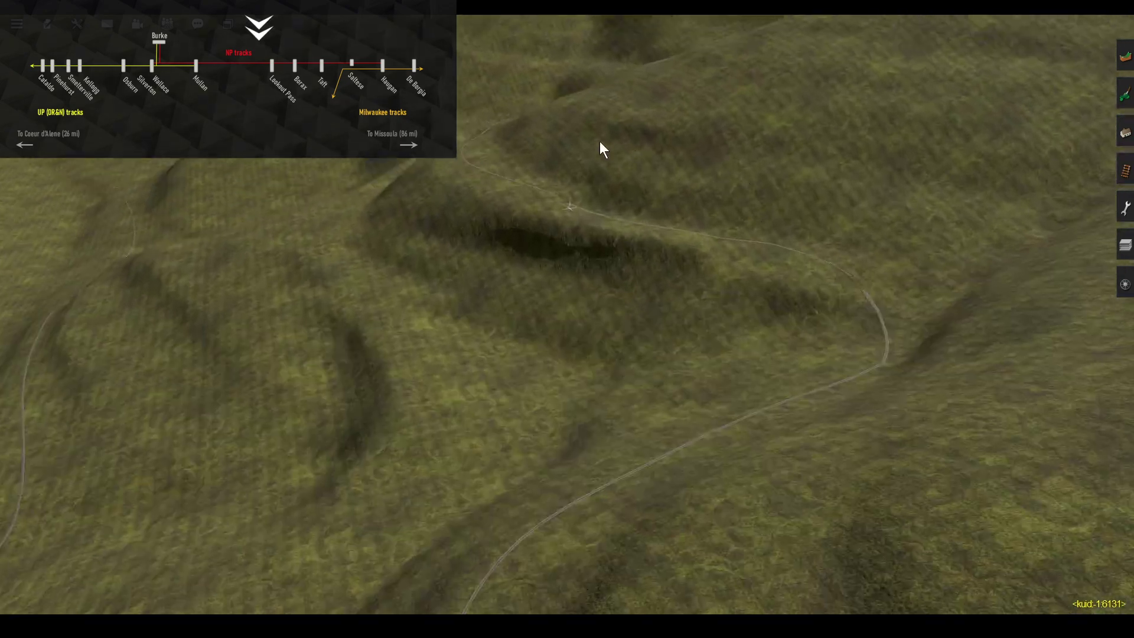
pyautogui.rightClick(605, 143)
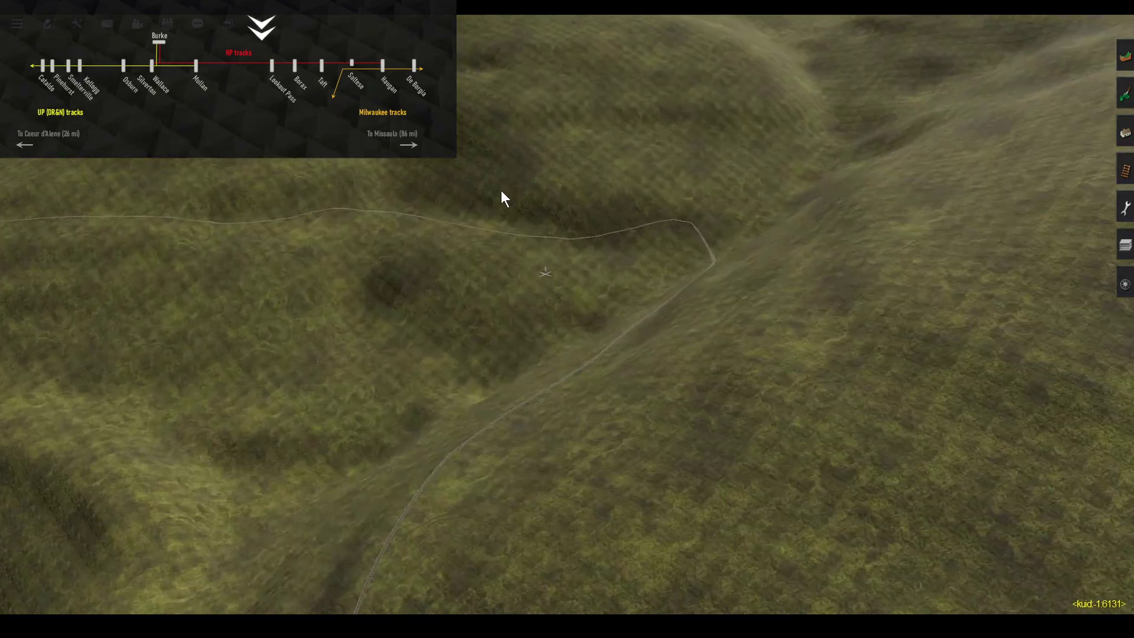
pyautogui.rightClick(207, 218)
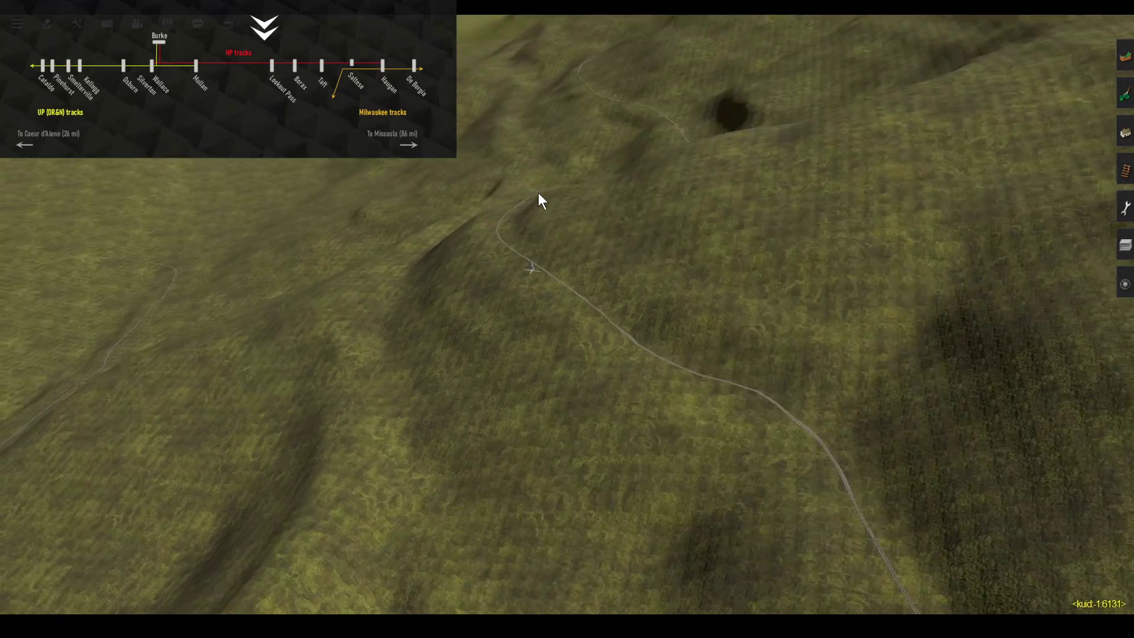
pyautogui.rightClick(384, 141)
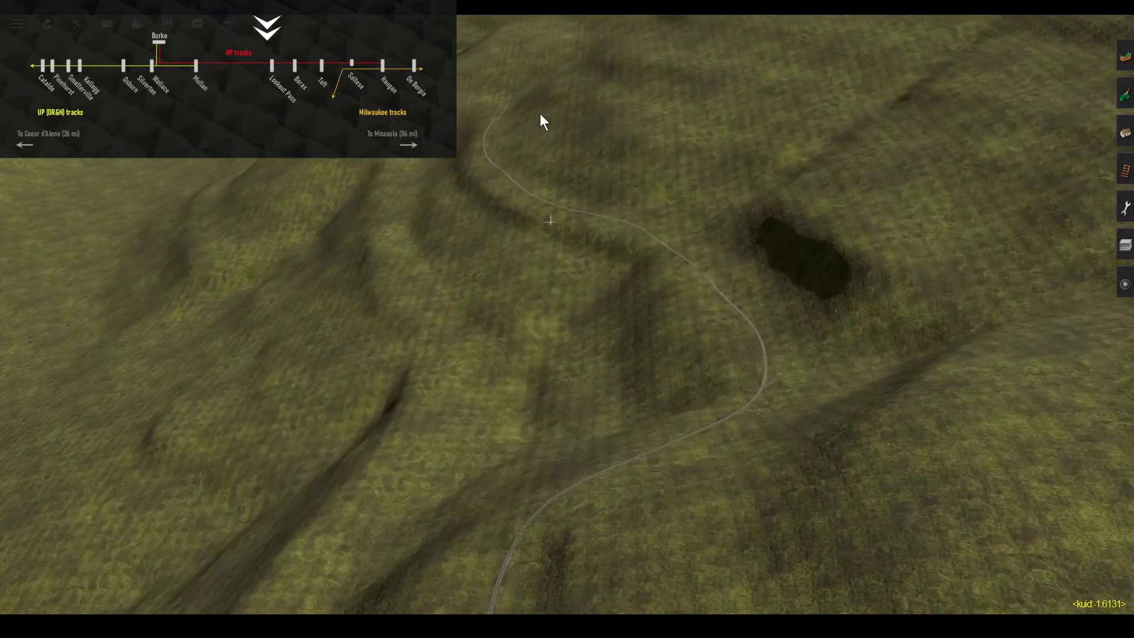
pyautogui.rightClick(541, 113)
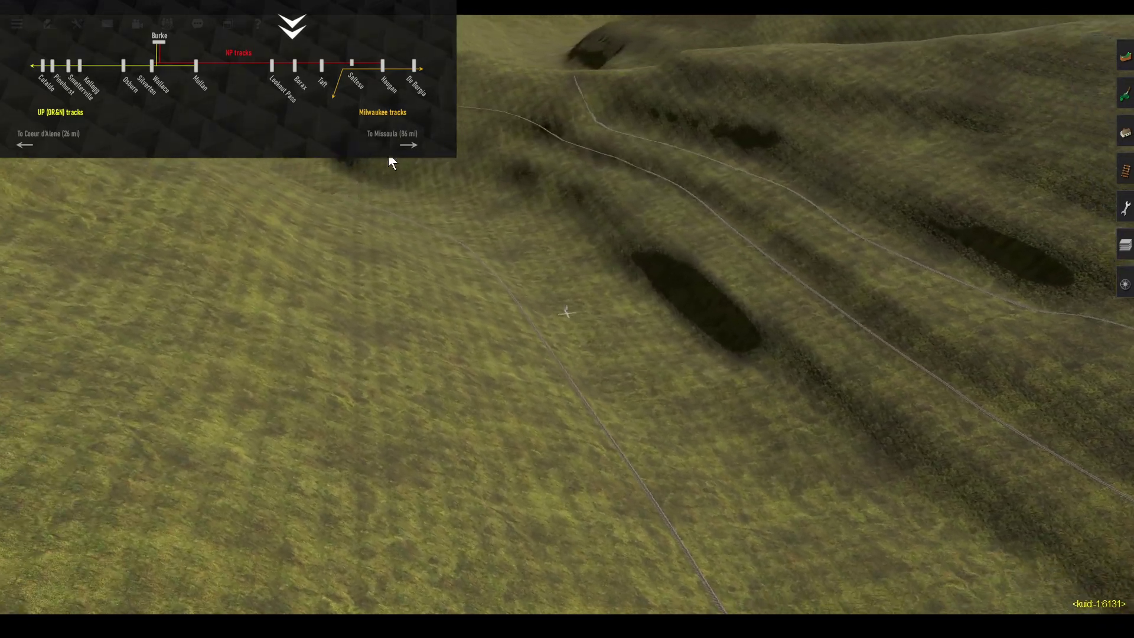
# Step: Follow the NP line beyond Lookout Pass past Borax toward Taft, examining its curves along the valley and hillsides
pyautogui.press('Left')
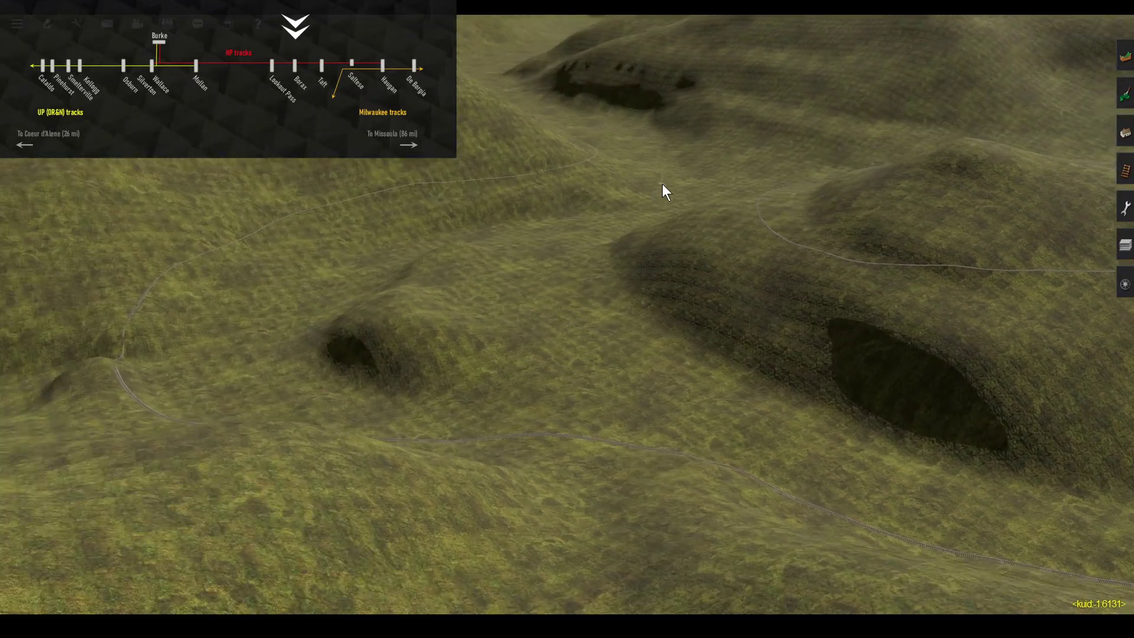
pyautogui.rightClick(654, 183)
pyautogui.rightClick(362, 189)
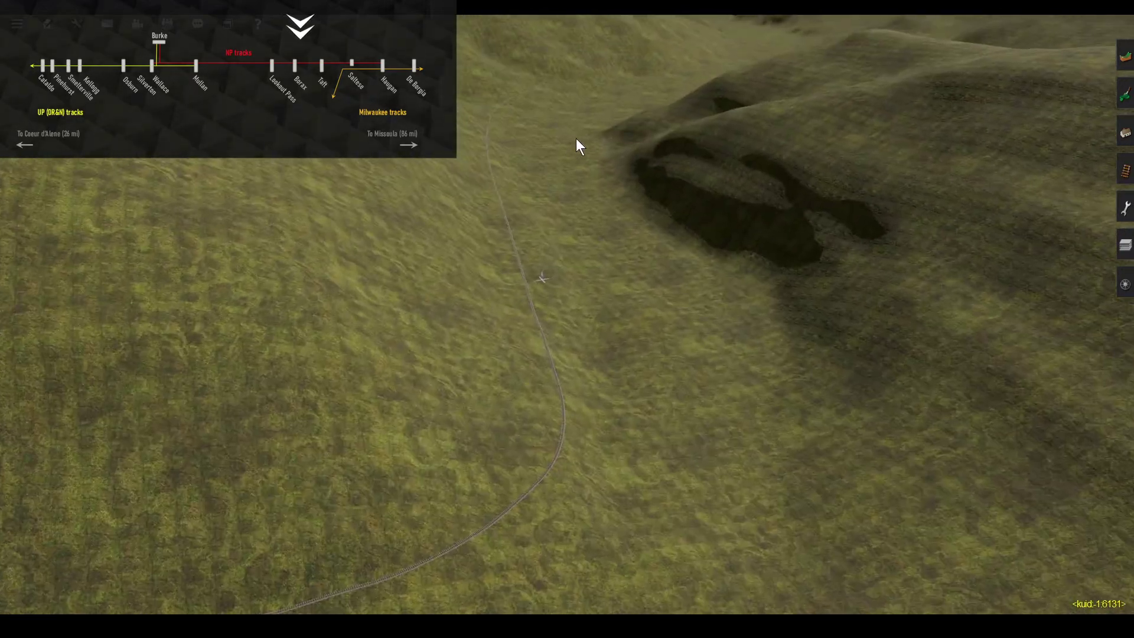
pyautogui.rightClick(576, 138)
pyautogui.rightClick(667, 102)
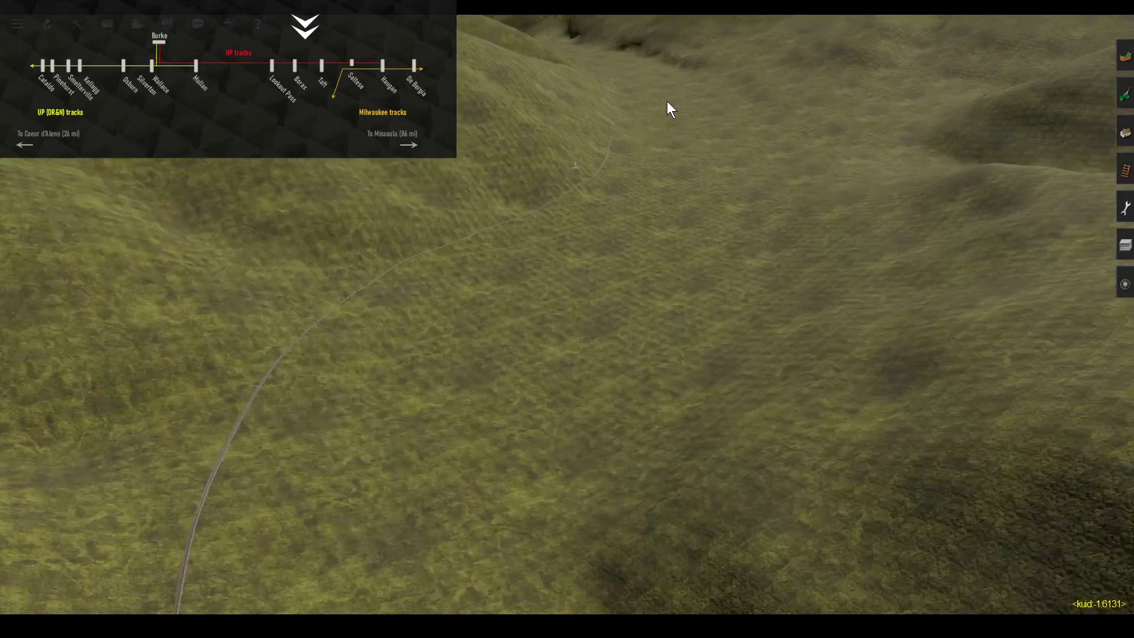
pyautogui.press('Down')
pyautogui.press('Up')
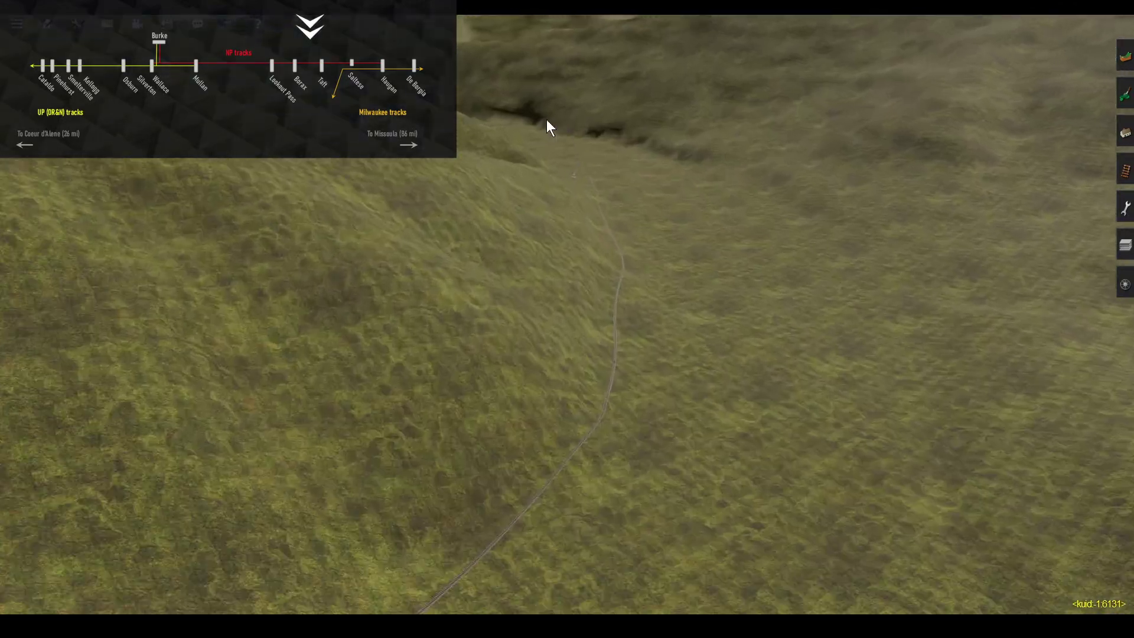
pyautogui.rightClick(480, 105)
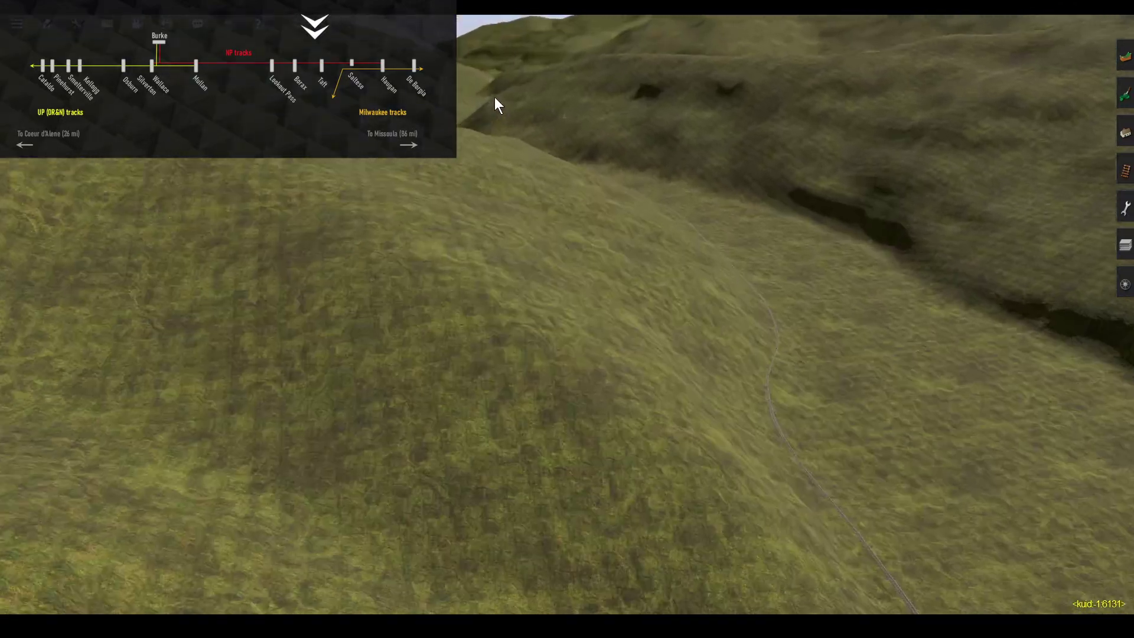
pyautogui.rightClick(506, 98)
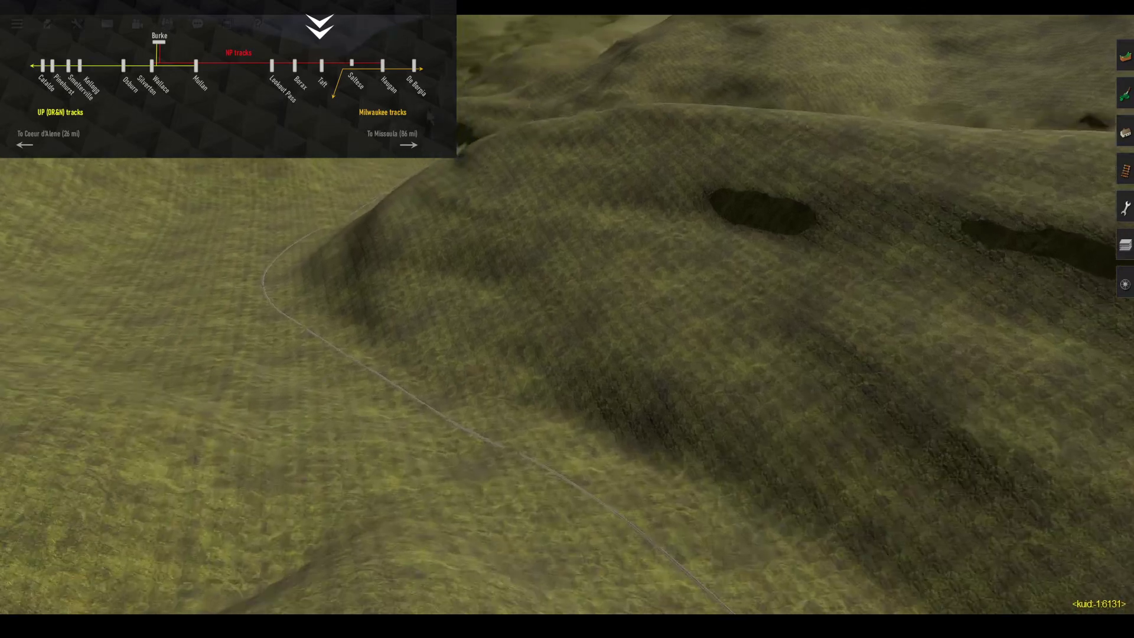
pyautogui.rightClick(428, 111)
# Step: Inspect the track on the hillside near Taft and its uneven course down the narrow ravine
pyautogui.rightClick(830, 264)
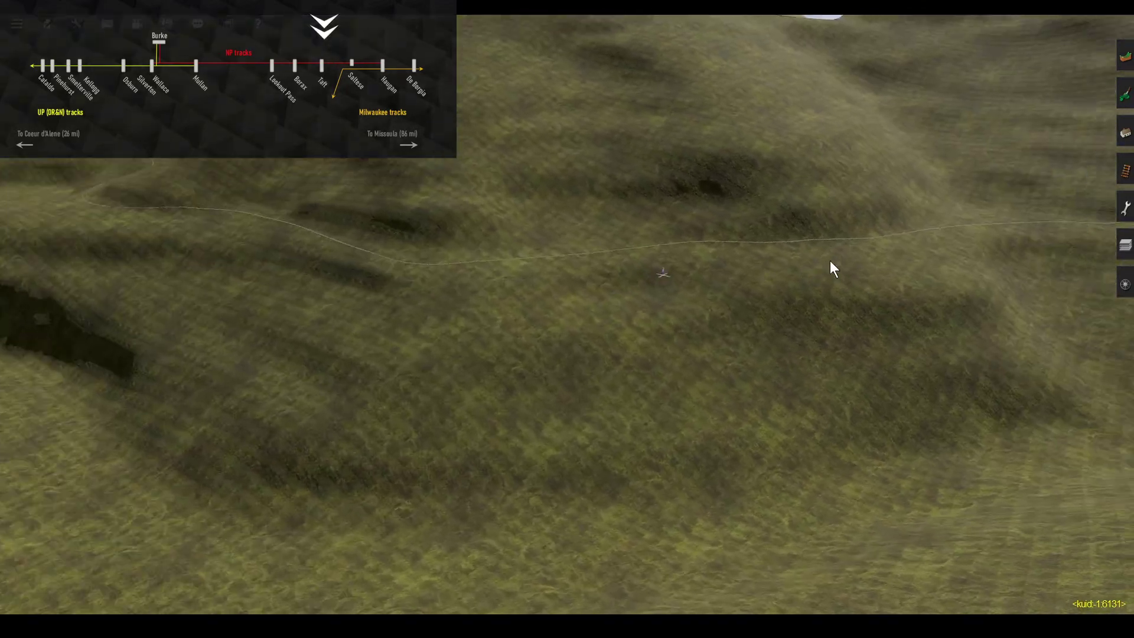
pyautogui.rightClick(919, 262)
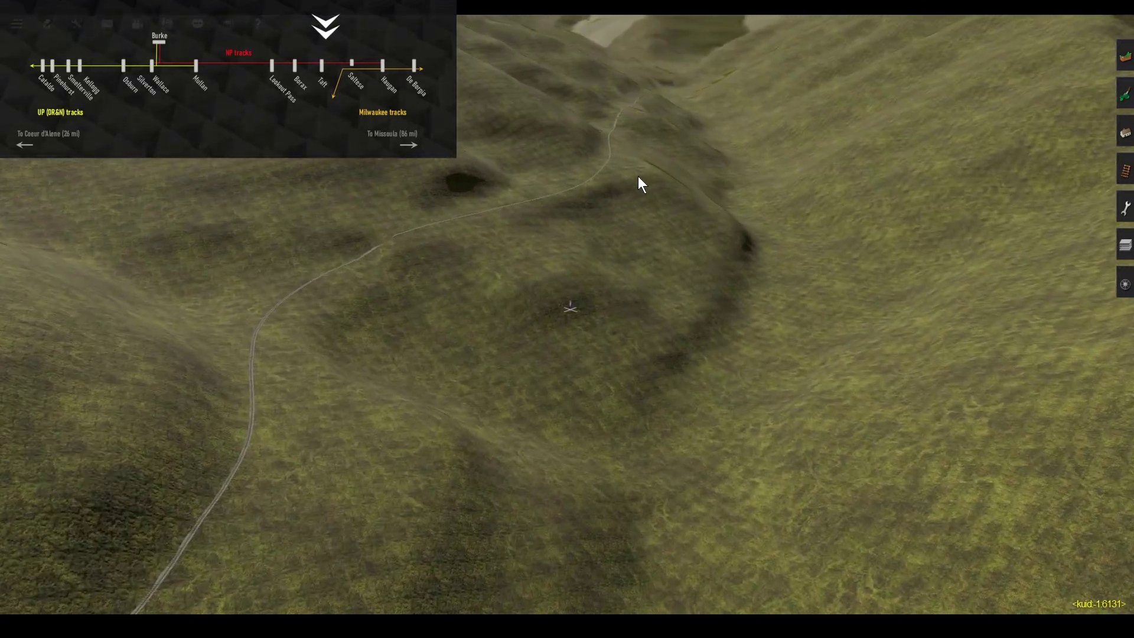
pyautogui.rightClick(641, 121)
pyautogui.rightClick(497, 100)
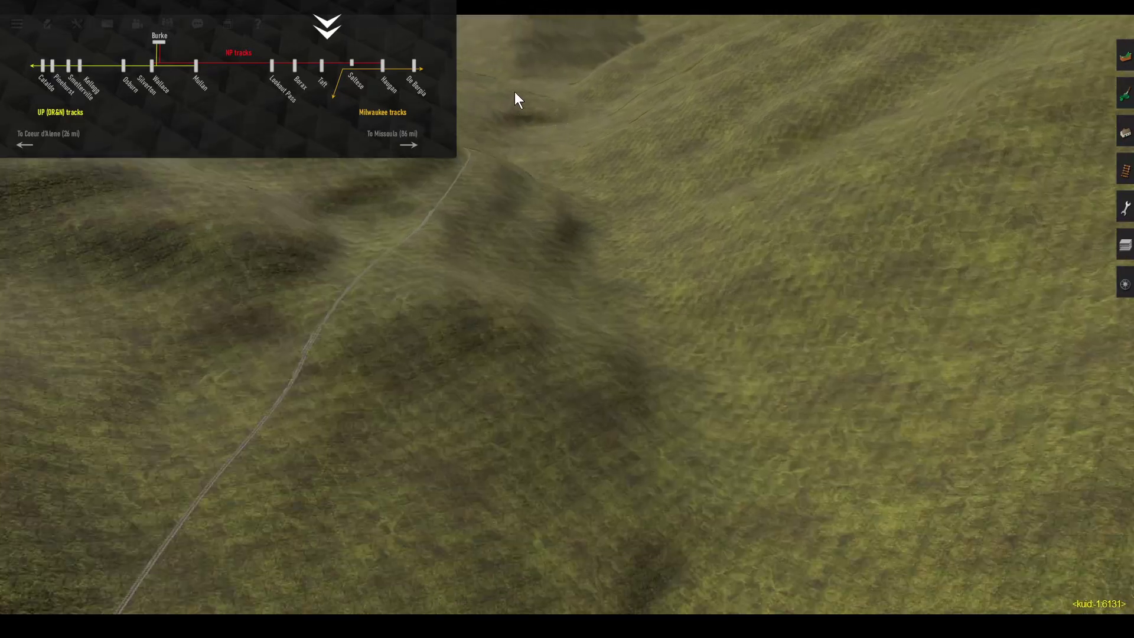
pyautogui.rightClick(518, 91)
pyautogui.rightClick(558, 81)
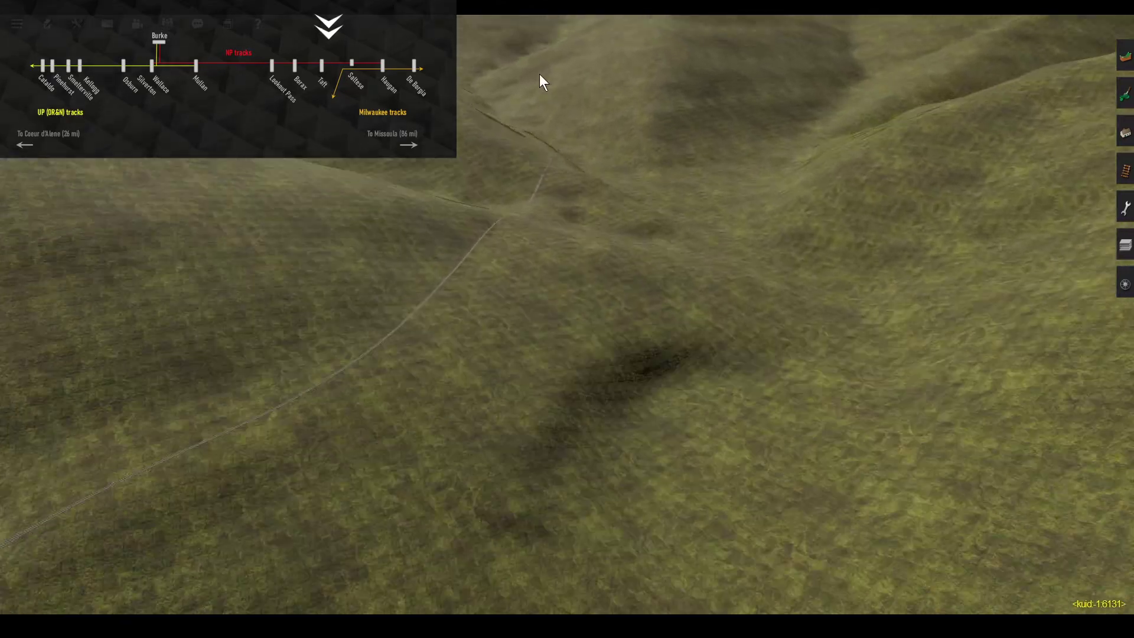
pyautogui.rightClick(519, 69)
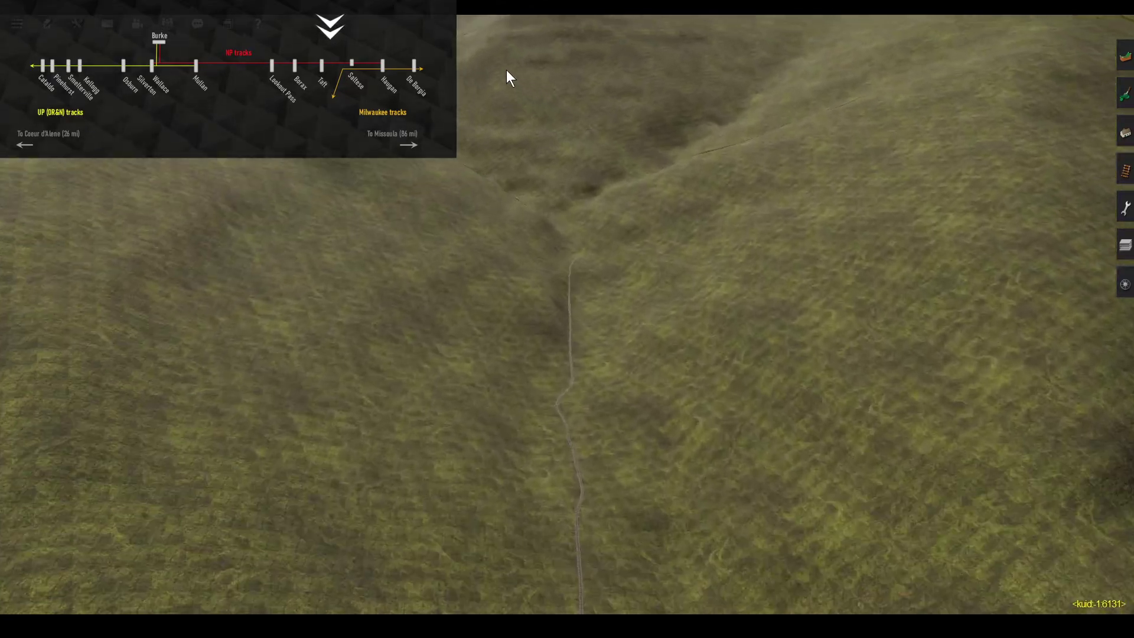
pyautogui.rightClick(505, 69)
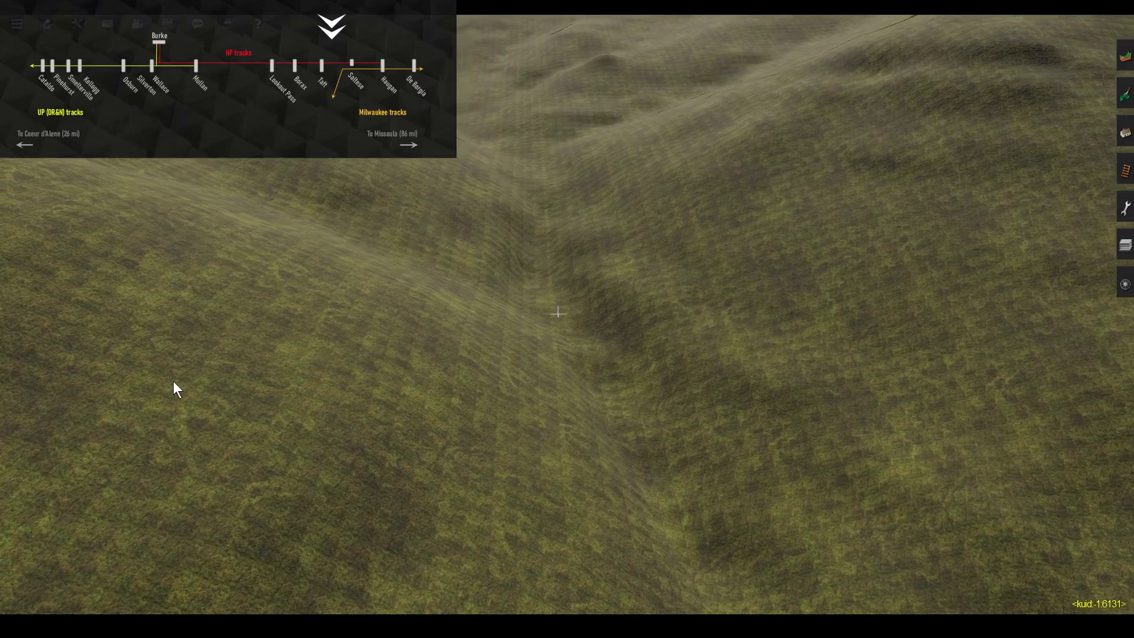
# Step: Trace the hillside track between Taft and Saltese, examining its bends around the ridges above the open valley
pyautogui.rightClick(172, 381)
pyautogui.rightClick(195, 312)
pyautogui.rightClick(382, 169)
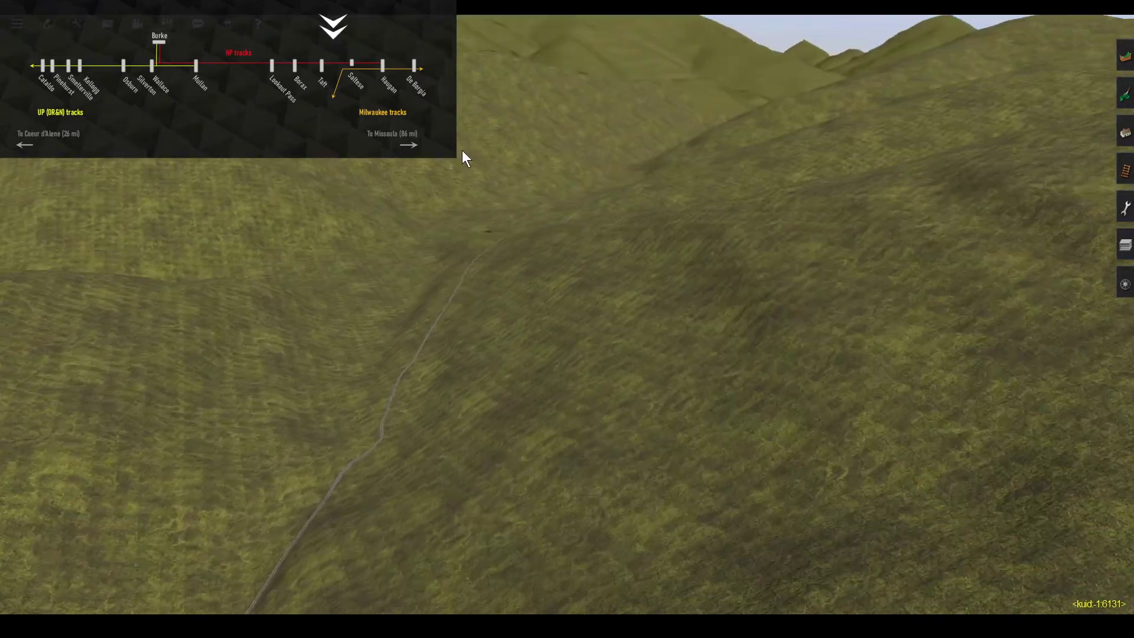
pyautogui.rightClick(727, 147)
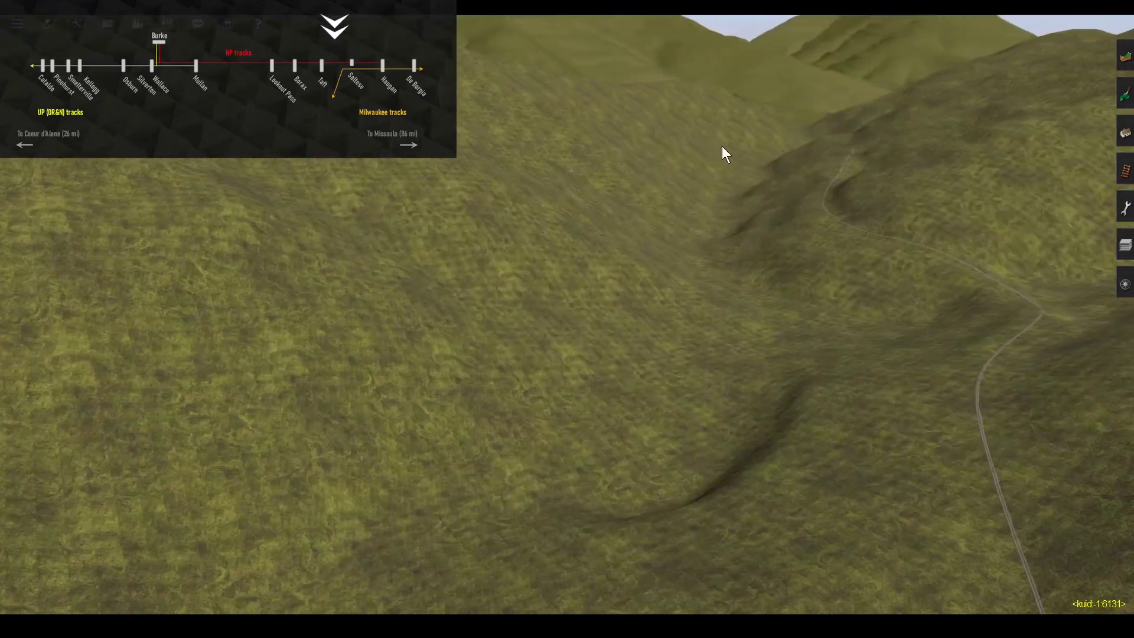
pyautogui.rightClick(749, 142)
pyautogui.rightClick(604, 144)
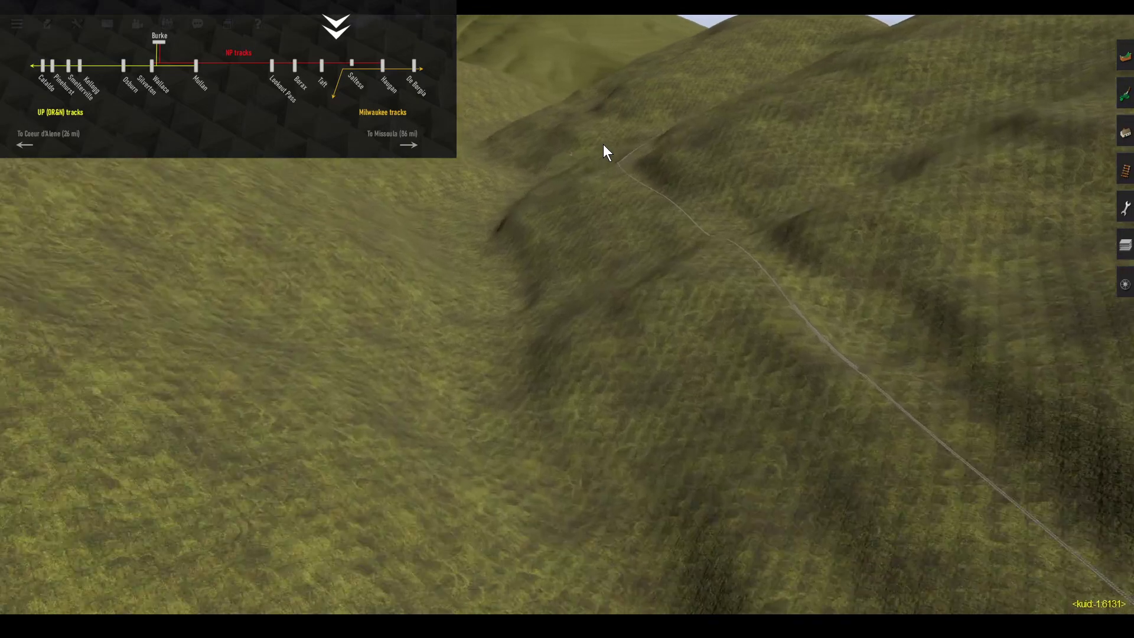
pyautogui.rightClick(552, 139)
pyautogui.rightClick(573, 143)
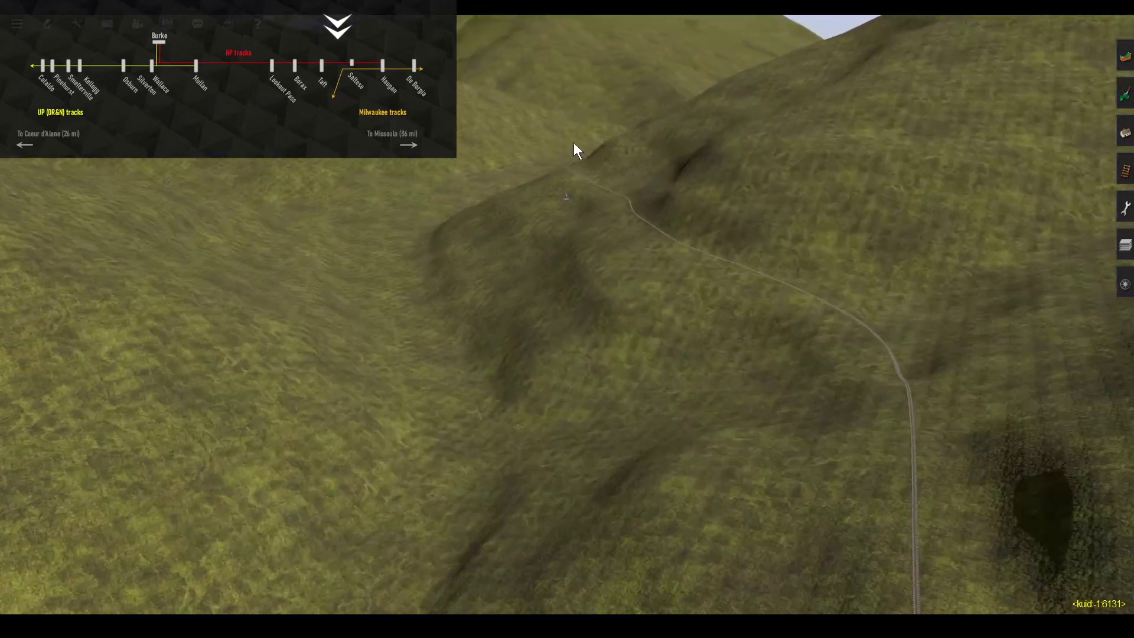
# Step: Follow the hillside track and the lower valley track toward Saltese, comparing their curves along the ridges and the valley floor
pyautogui.rightClick(600, 158)
pyautogui.rightClick(385, 181)
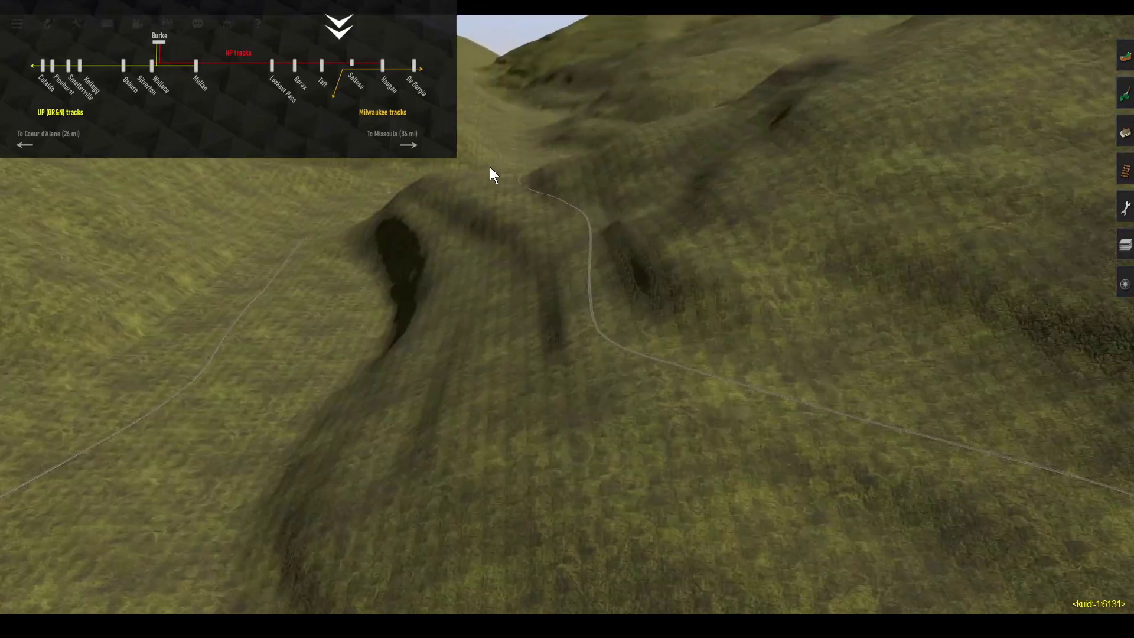
pyautogui.rightClick(499, 165)
pyautogui.rightClick(707, 155)
pyautogui.rightClick(796, 196)
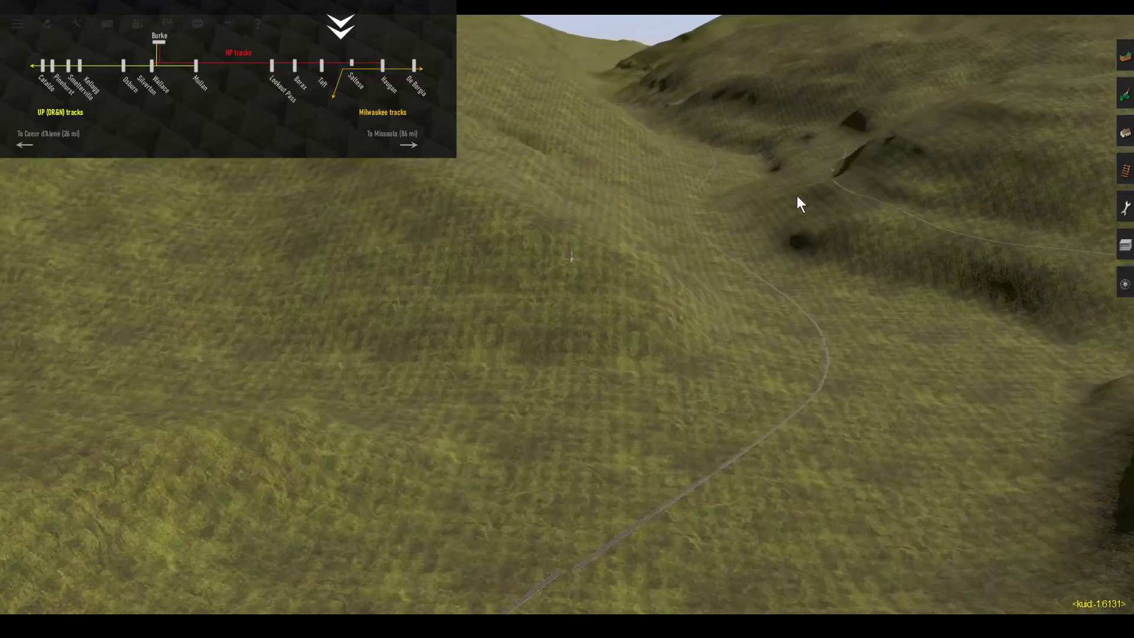
pyautogui.rightClick(856, 296)
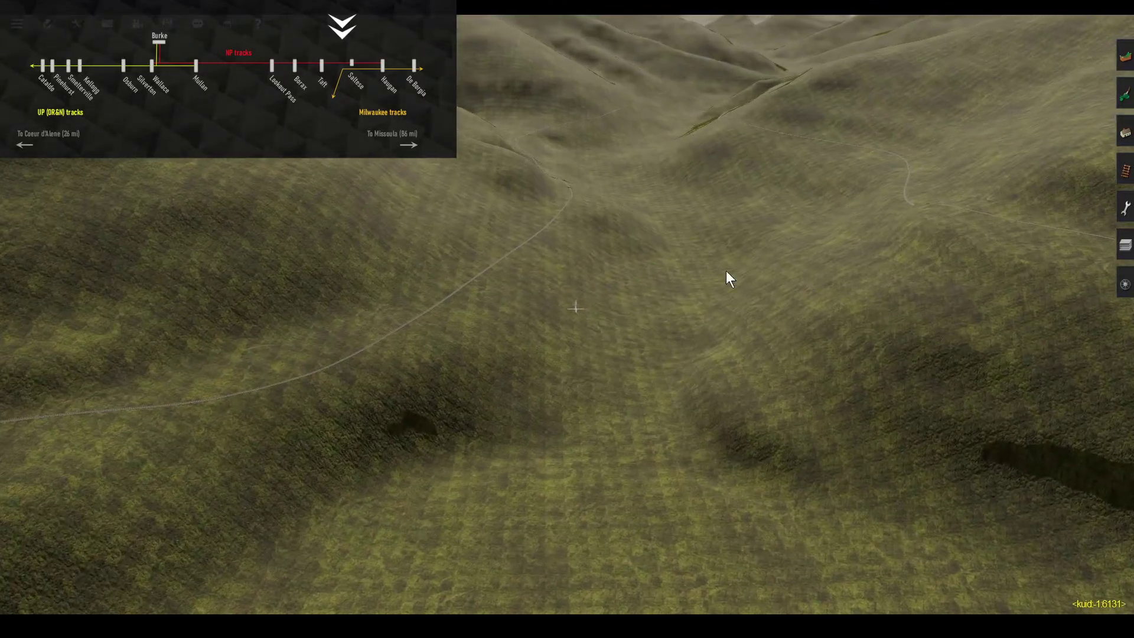
pyautogui.rightClick(308, 319)
pyautogui.rightClick(304, 184)
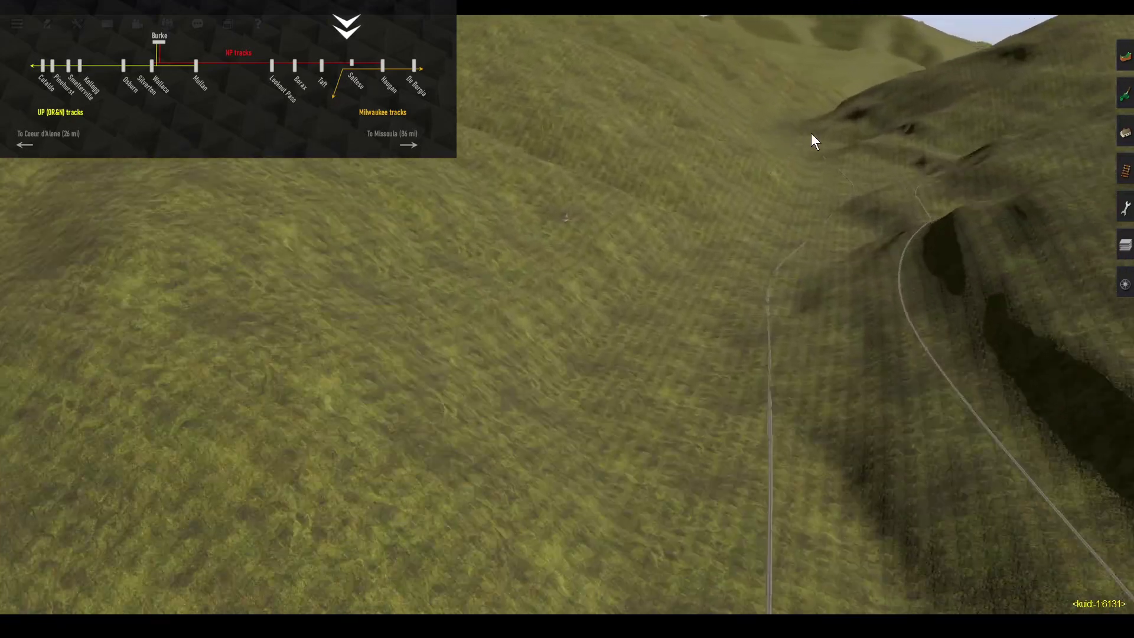
pyautogui.press('Right')
pyautogui.rightClick(848, 130)
pyautogui.press('Left')
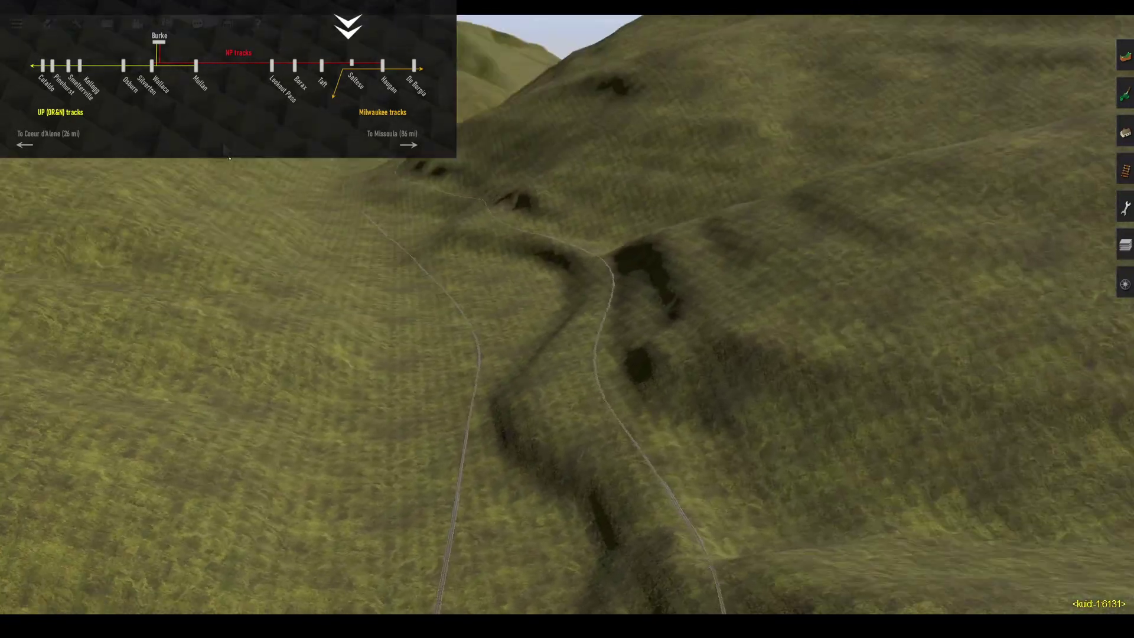
# Step: Follow the tracks beyond Saltese past Haugan toward De Borgia, and inspect the track's end near the terrain edge from above
pyautogui.moveTo(494, 154); pyautogui.dragTo(288, 106, button='right')
pyautogui.press('Left')
pyautogui.moveTo(460, 115); pyautogui.dragTo(505, 179, button='right')
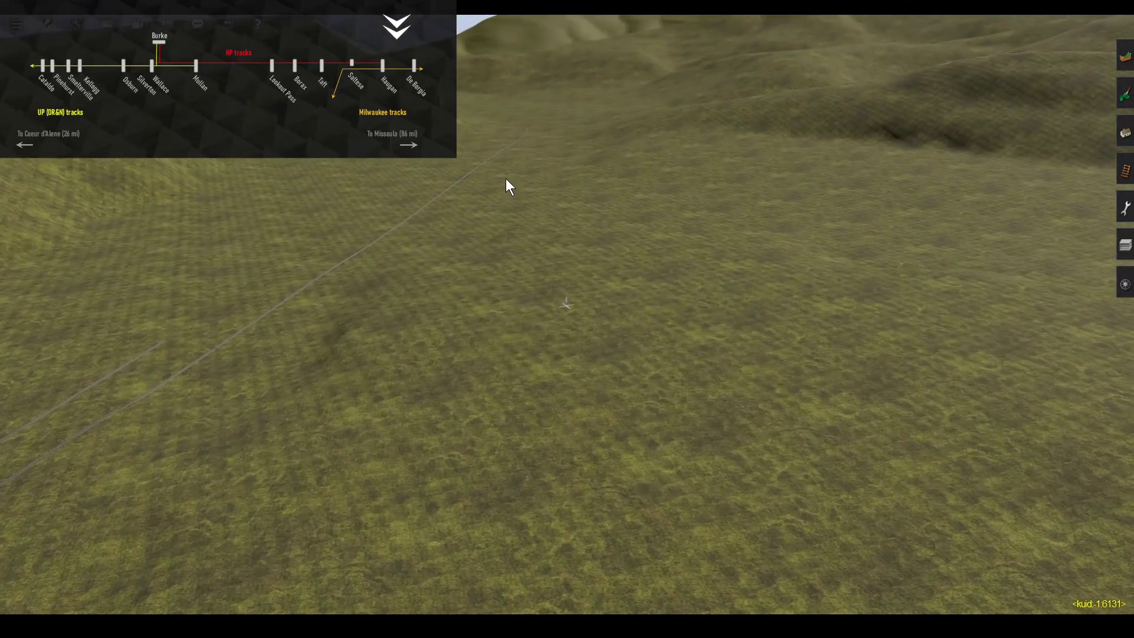
pyautogui.moveTo(512, 135); pyautogui.dragTo(591, 455, button='right')
pyautogui.scroll(-10, 594, 462)
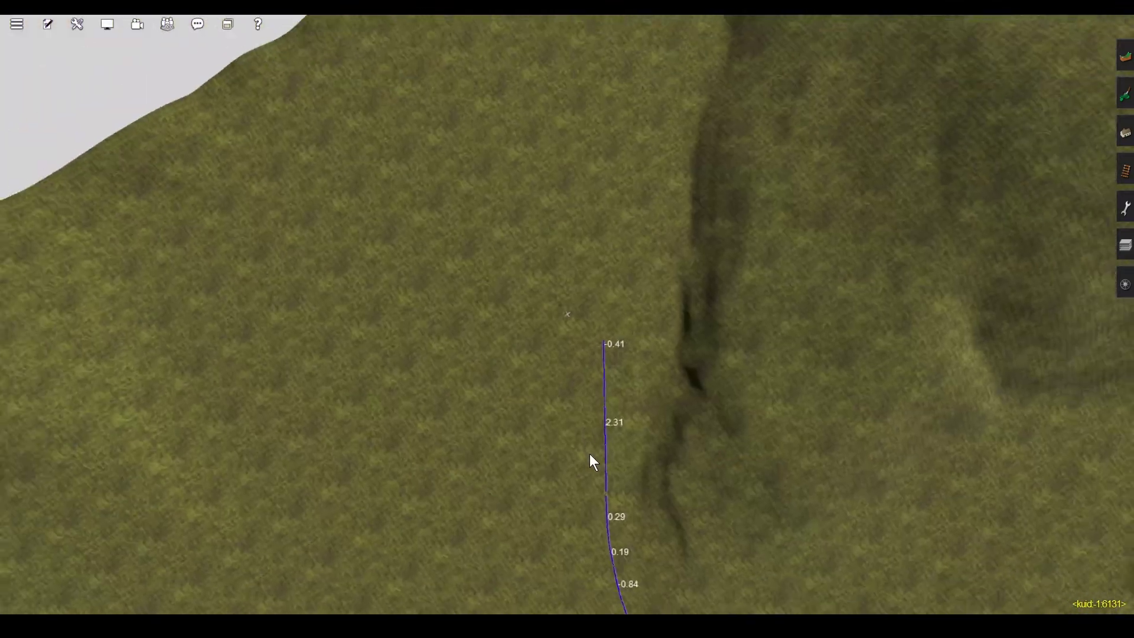